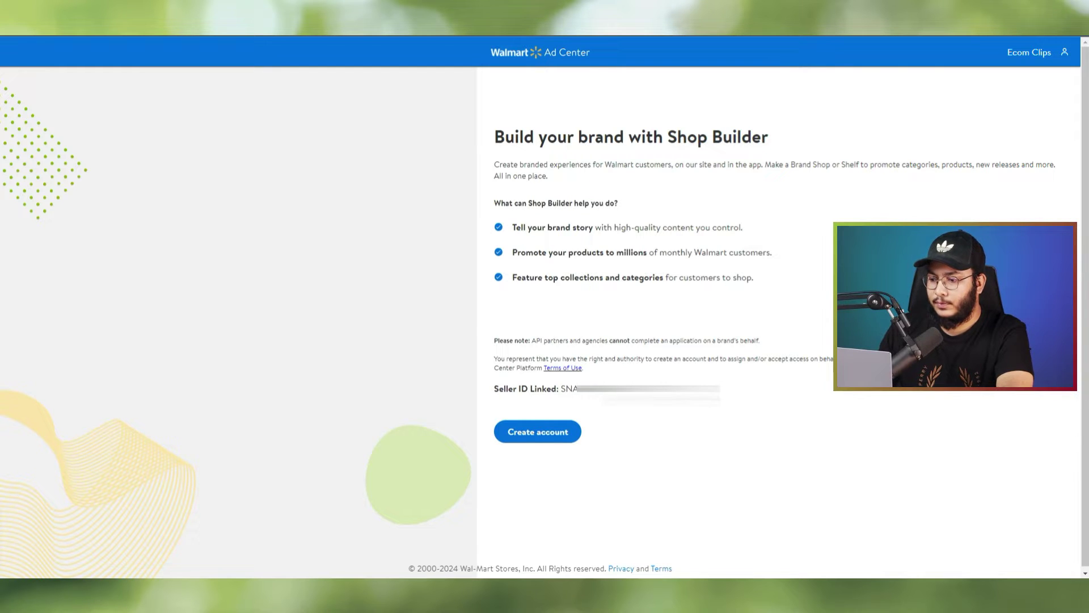
# - Create a Shop Builder account that uses the advertiser account data, keep the listed admin, and submit the application
pyautogui.click(555, 435)
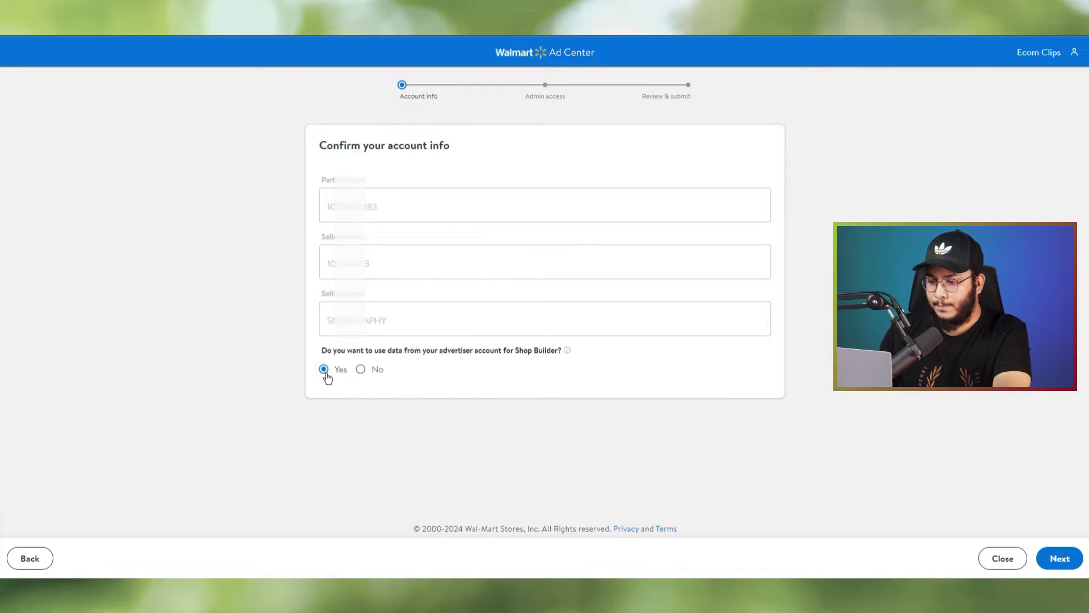
pyautogui.click(1061, 561)
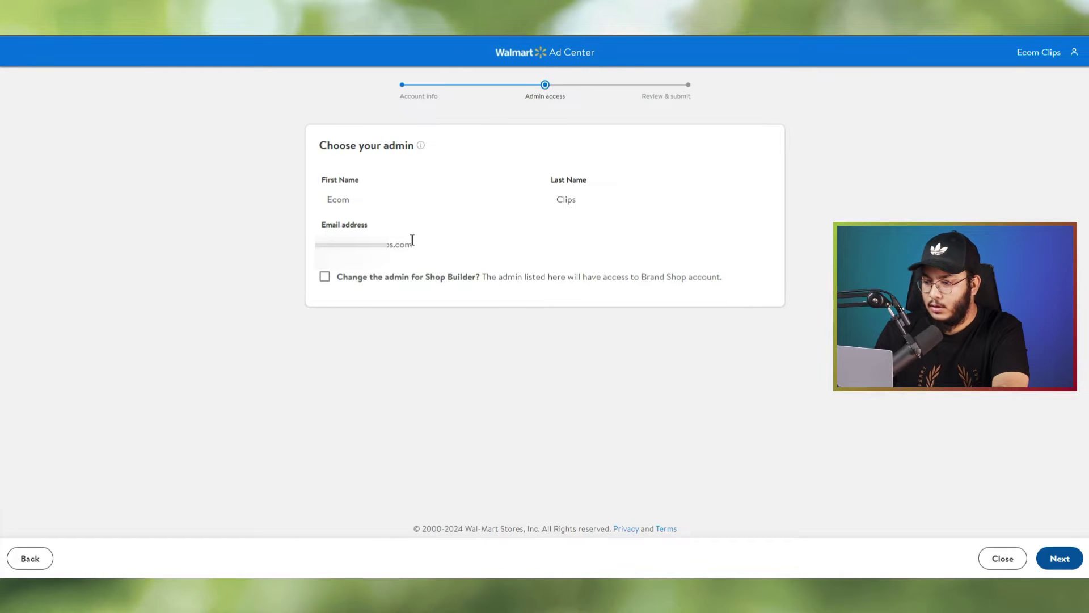
pyautogui.click(1068, 559)
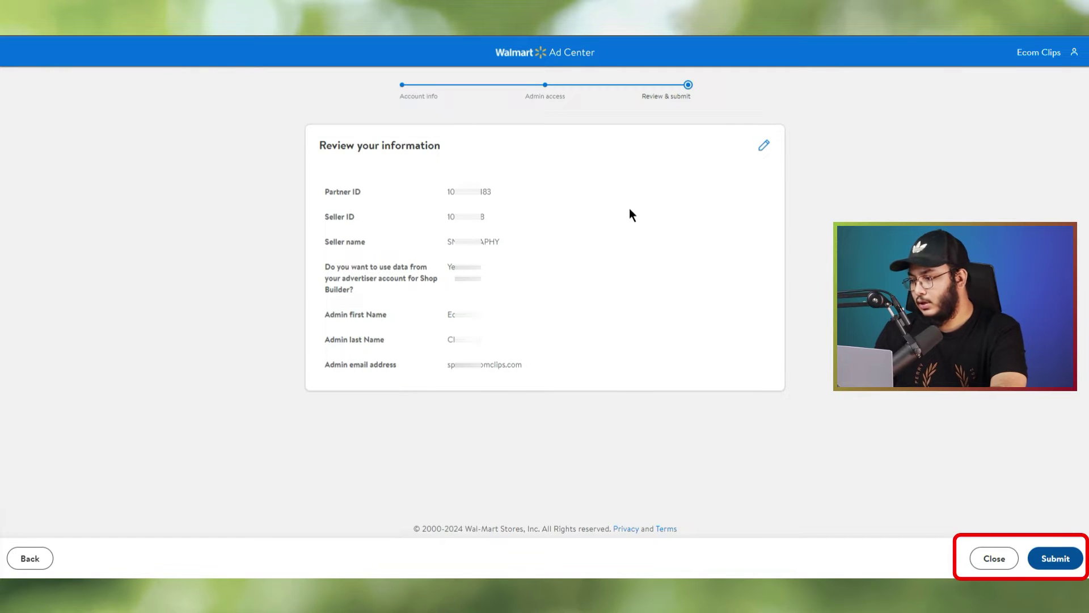
pyautogui.click(1034, 566)
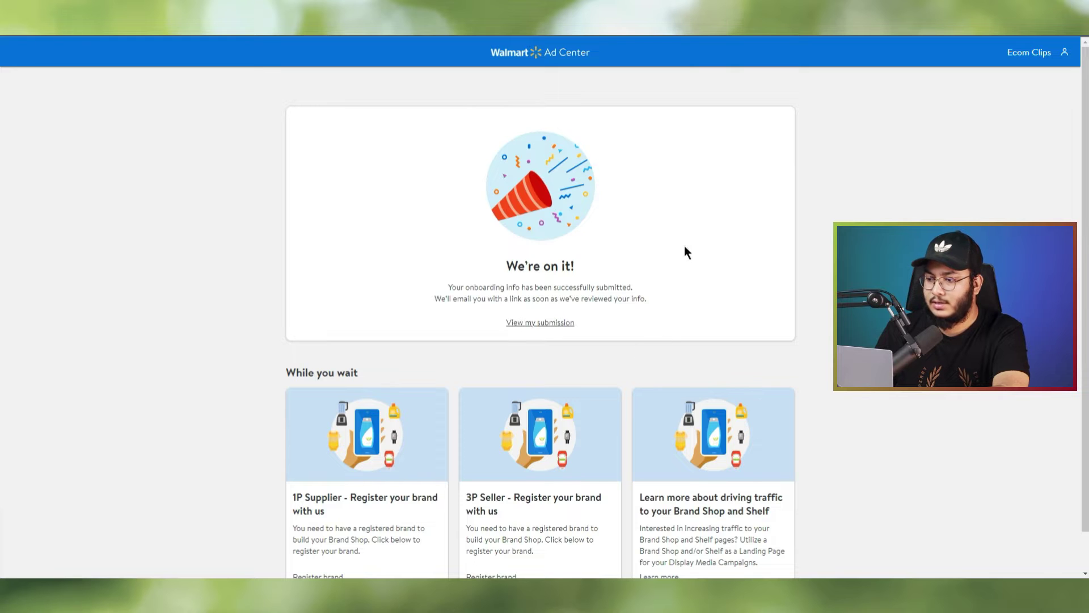
# - Start registering the brand as a 3P seller in Walmart Brand Portal, using the existing Seller Center account
pyautogui.scroll(-1, 630, 340)
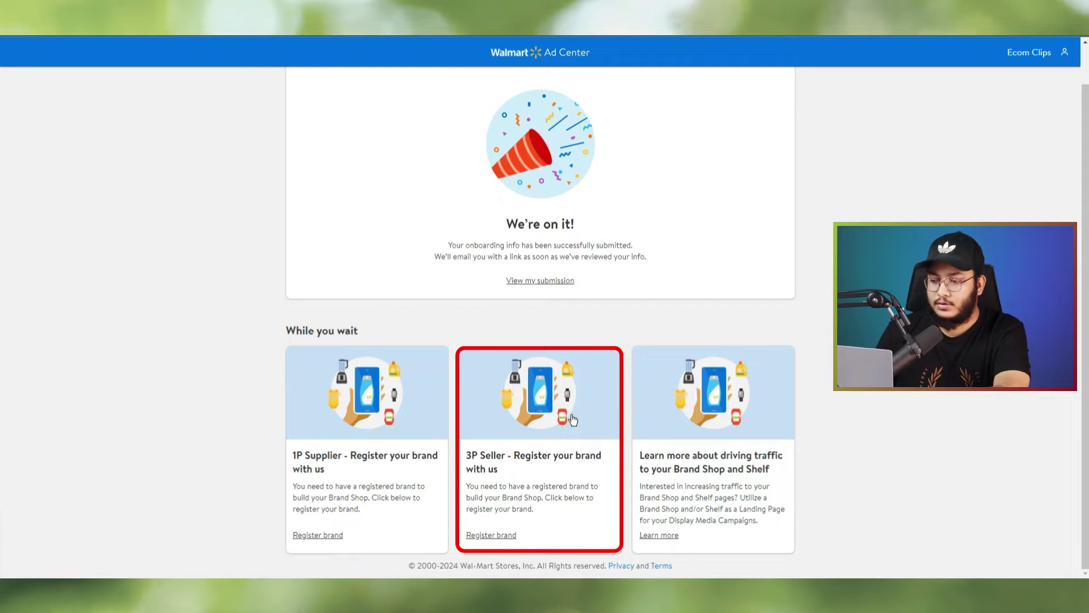
pyautogui.click(510, 534)
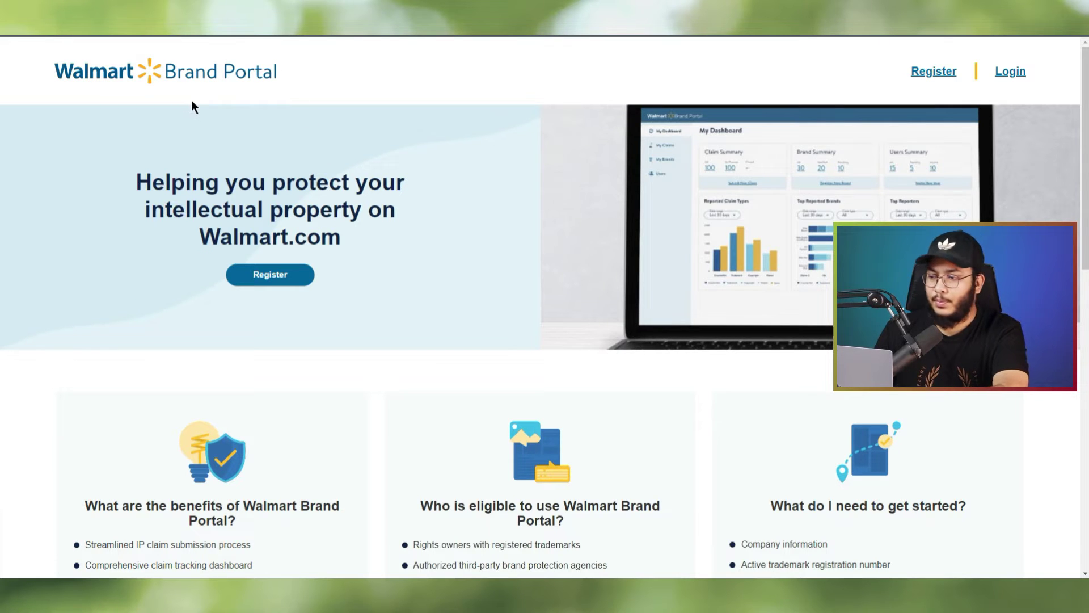
pyautogui.click(270, 274)
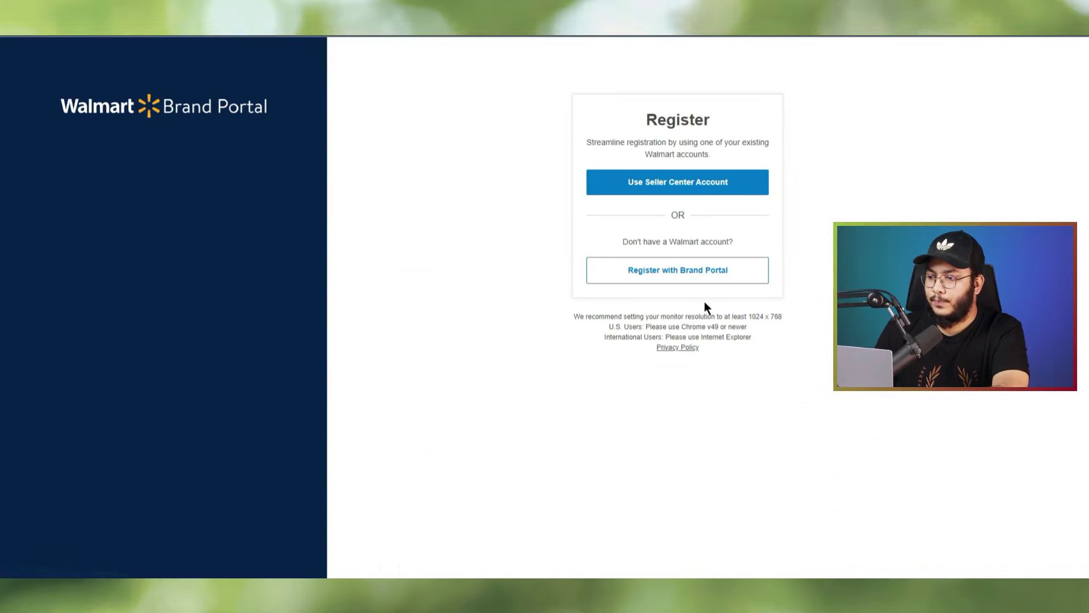
pyautogui.click(726, 190)
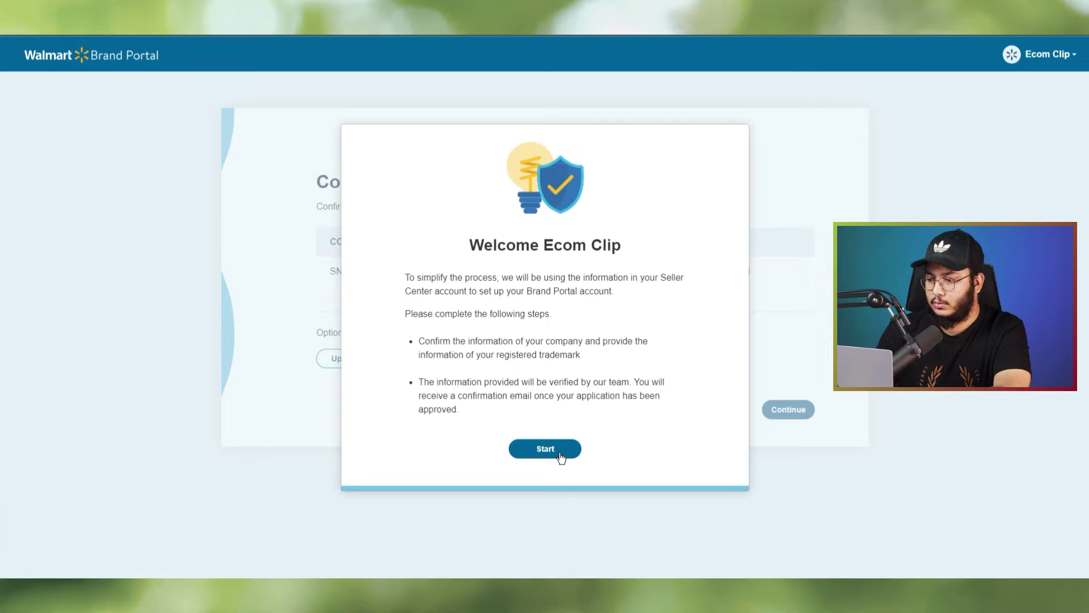
pyautogui.click(560, 454)
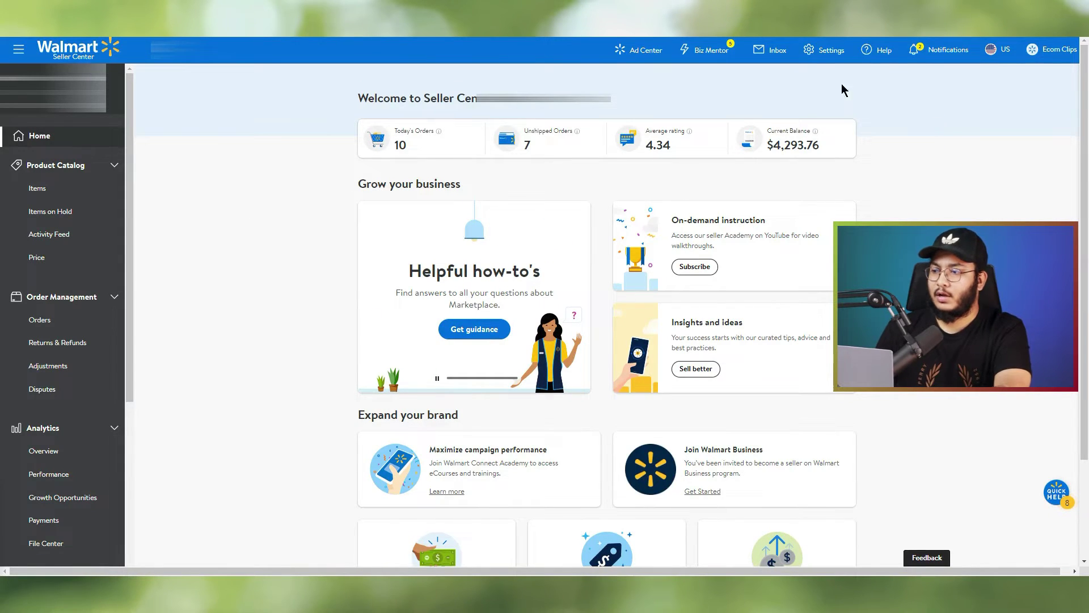
# - Go from Seller Center through the Ad Center to Shop Builder and start a new Brand Shop page
pyautogui.click(639, 54)
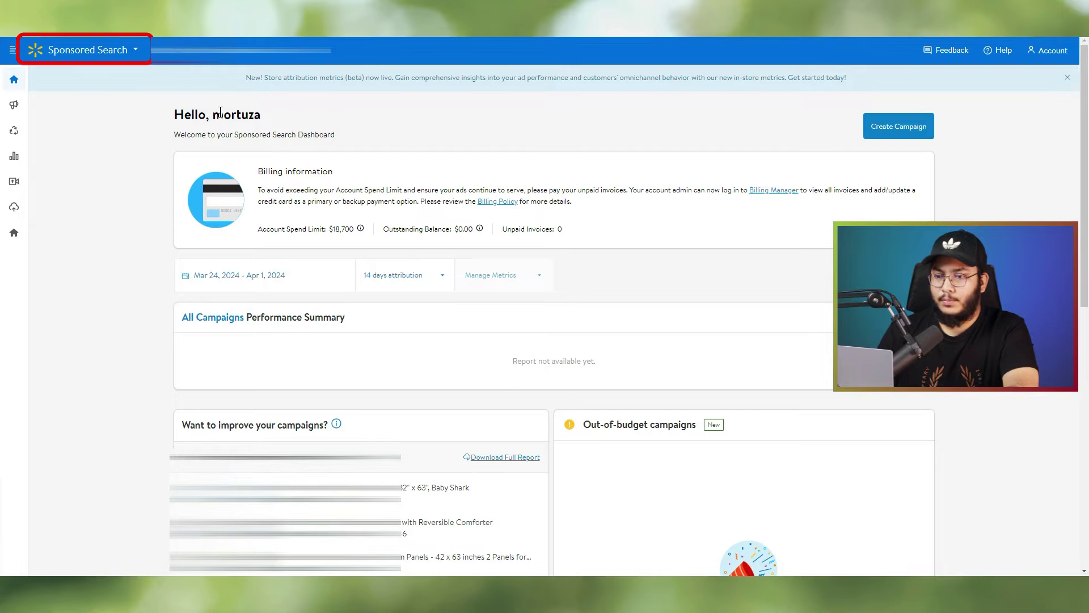
pyautogui.click(139, 52)
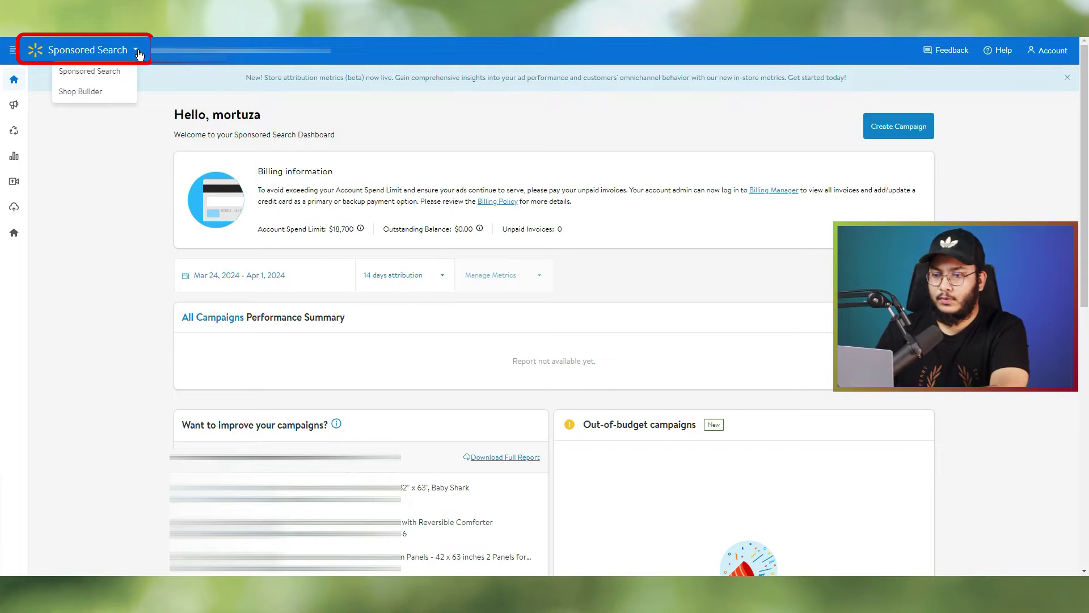
pyautogui.click(86, 97)
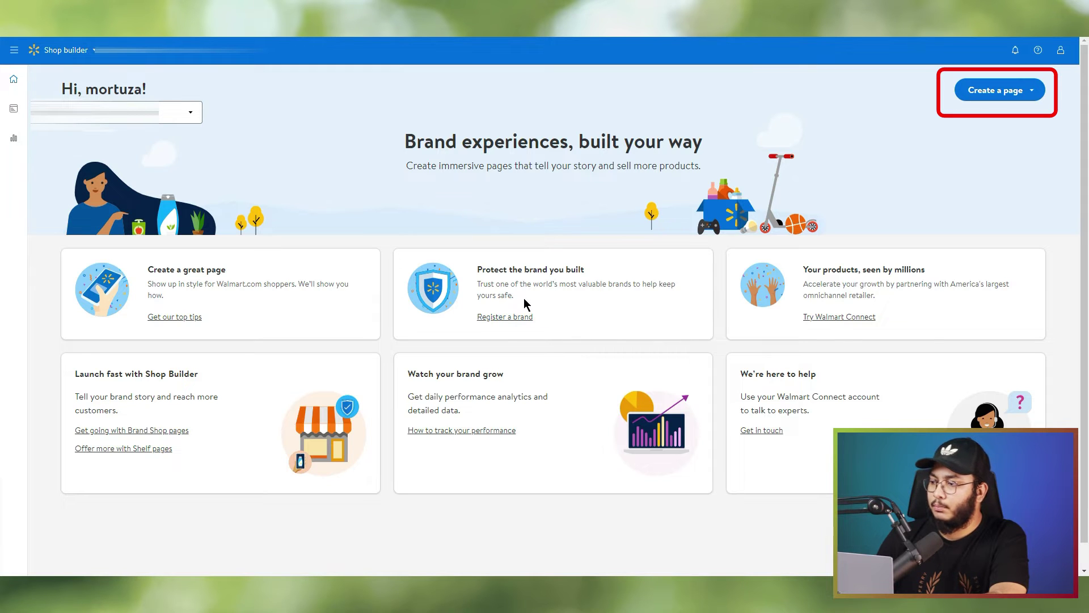
pyautogui.click(1023, 94)
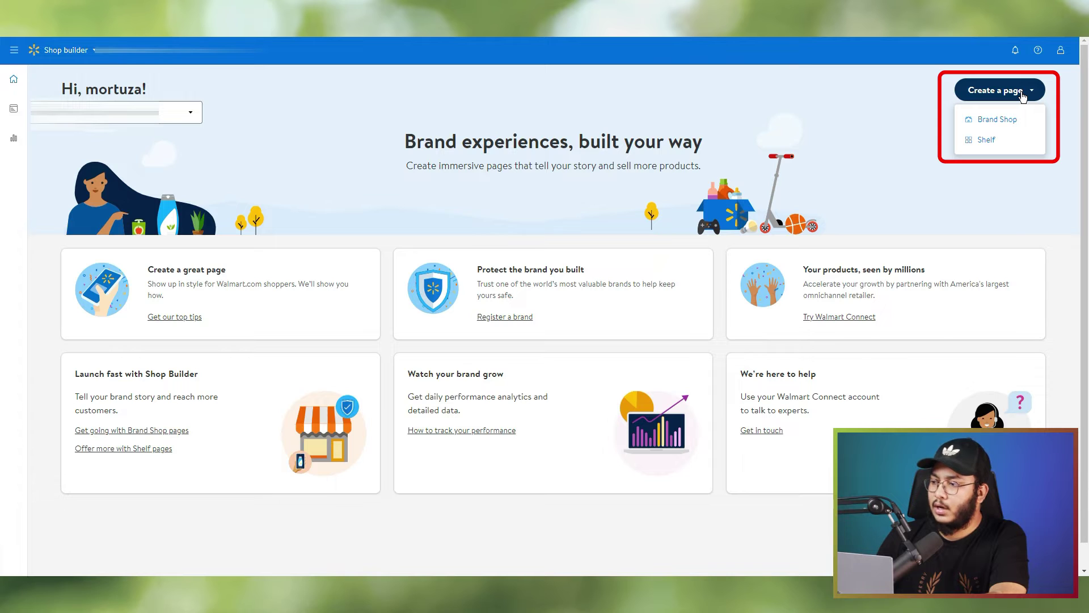
pyautogui.click(1007, 120)
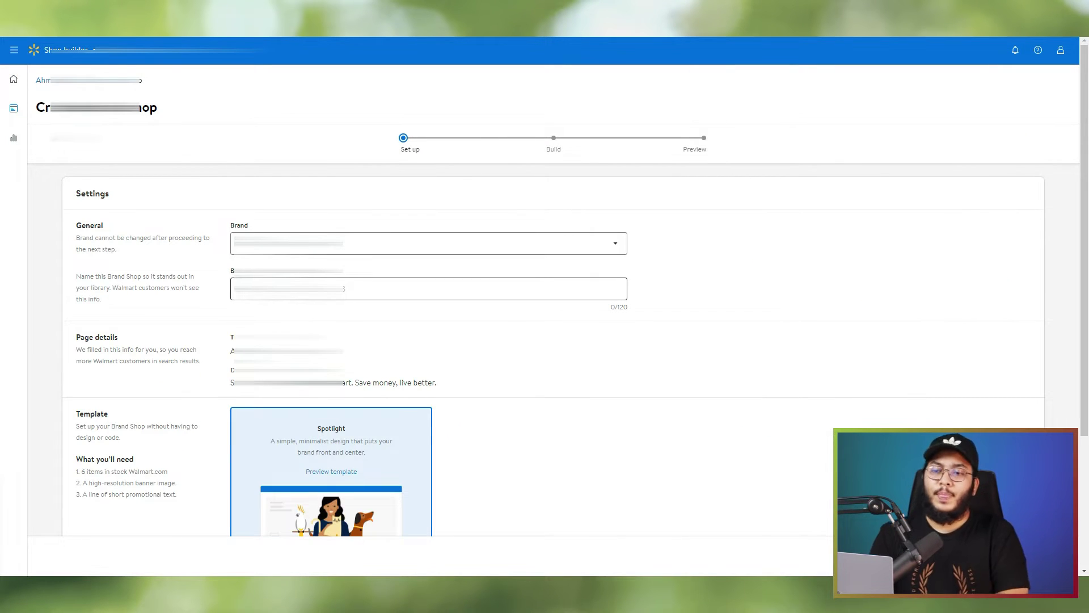
# - Name the Brand Shop with the company name ending in "CA Inc" and continue to the build stage with the Spotlight template
pyautogui.click(428, 289)
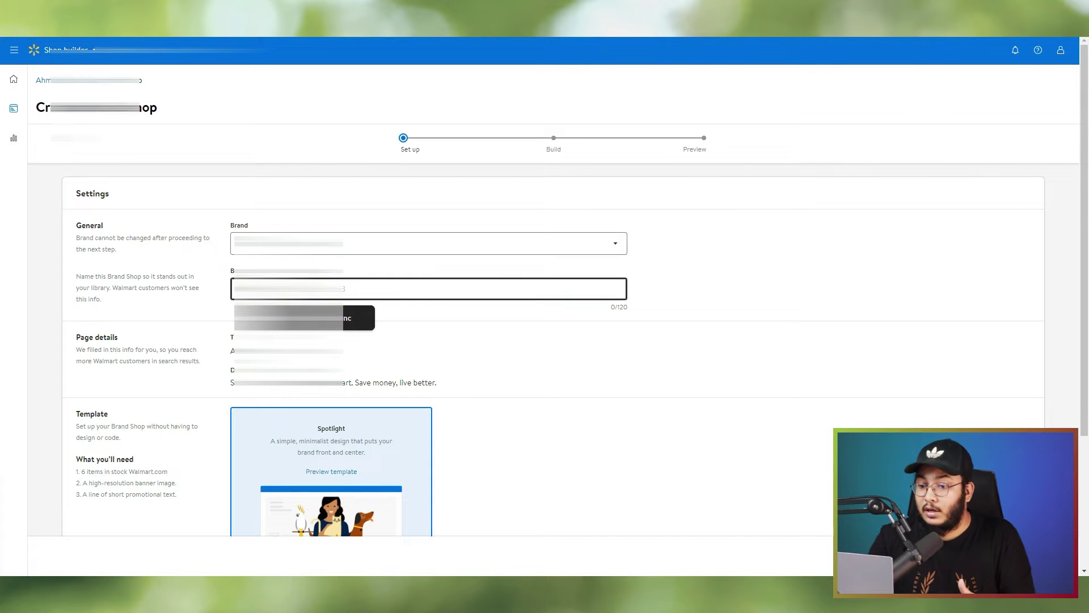
pyautogui.click(89, 292)
pyautogui.scroll(-4, 214, 261)
pyautogui.scroll(4, 187, 296)
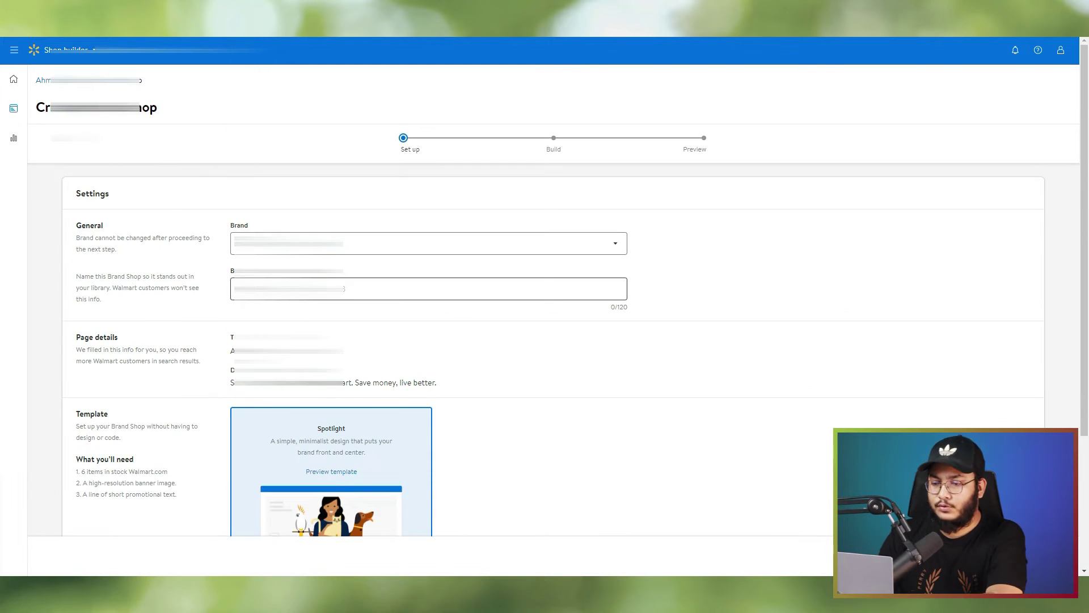
pyautogui.click(428, 289)
pyautogui.hotkey('ctrl', 'v')
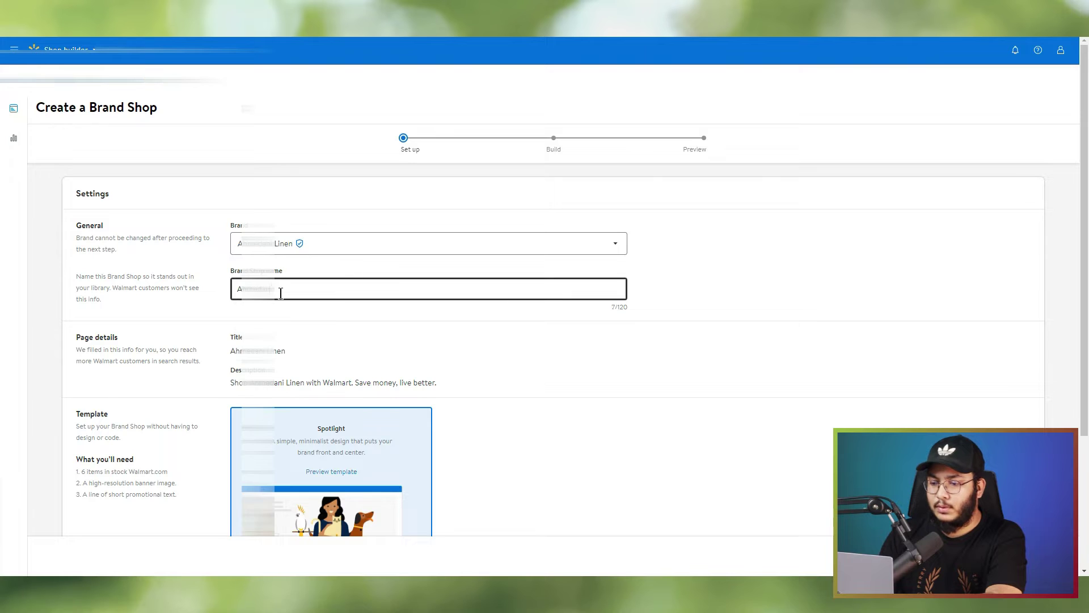
pyautogui.write('Co.')
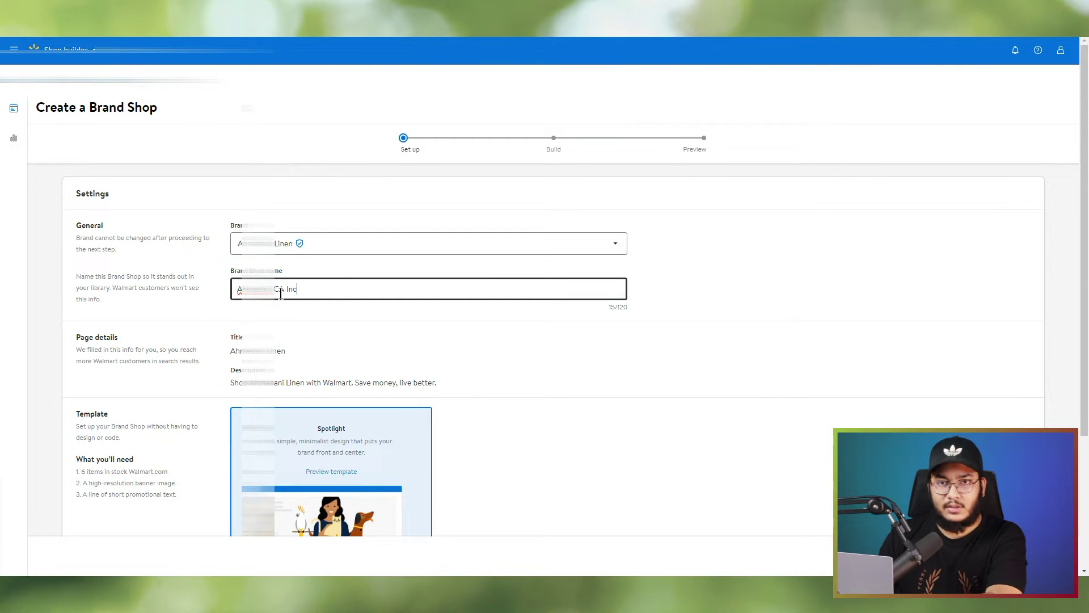
pyautogui.click(817, 389)
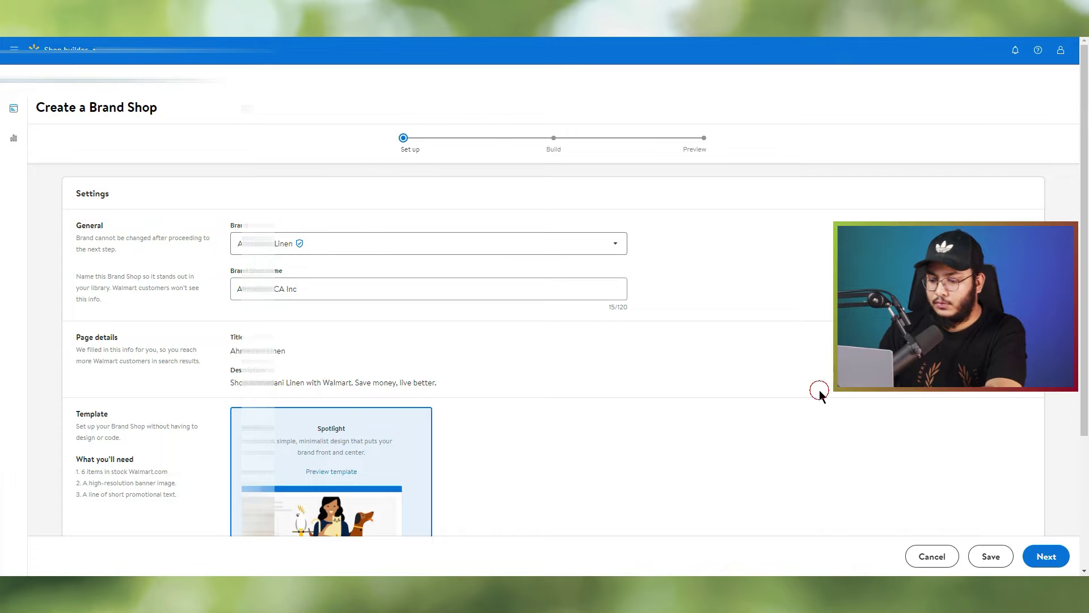
pyautogui.scroll(-3, 718, 408)
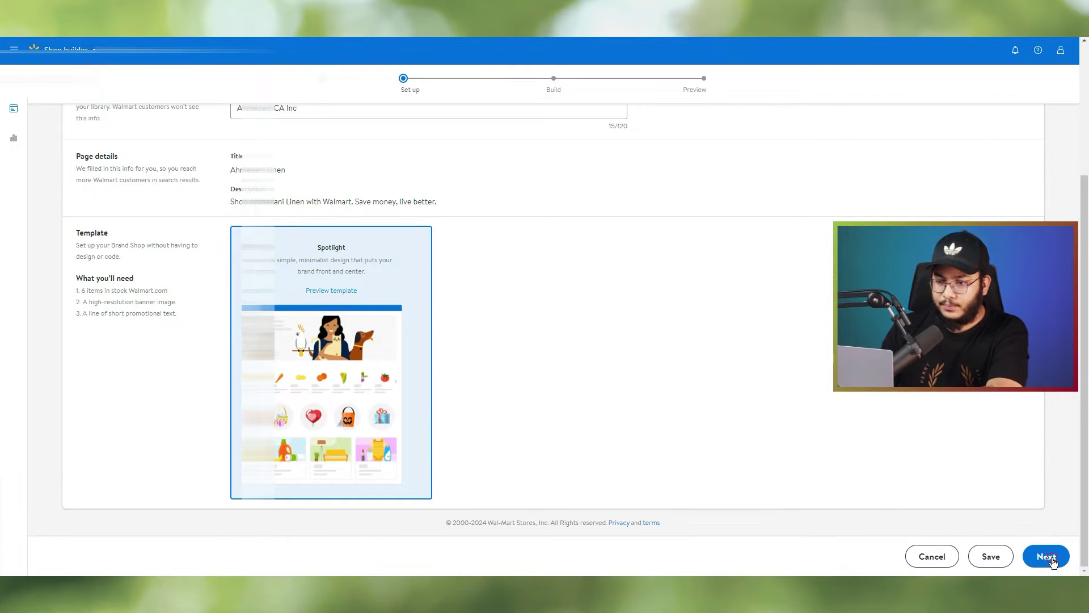
pyautogui.click(1045, 556)
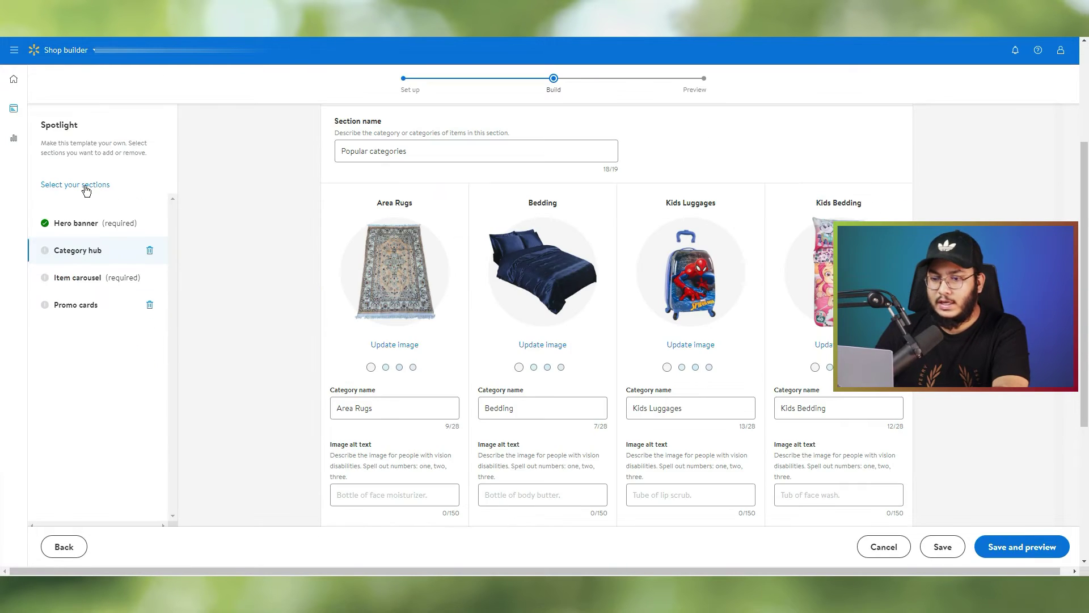
# - Examine which category hub, item carousel and promo card sections can be switched on for the page
pyautogui.click(82, 179)
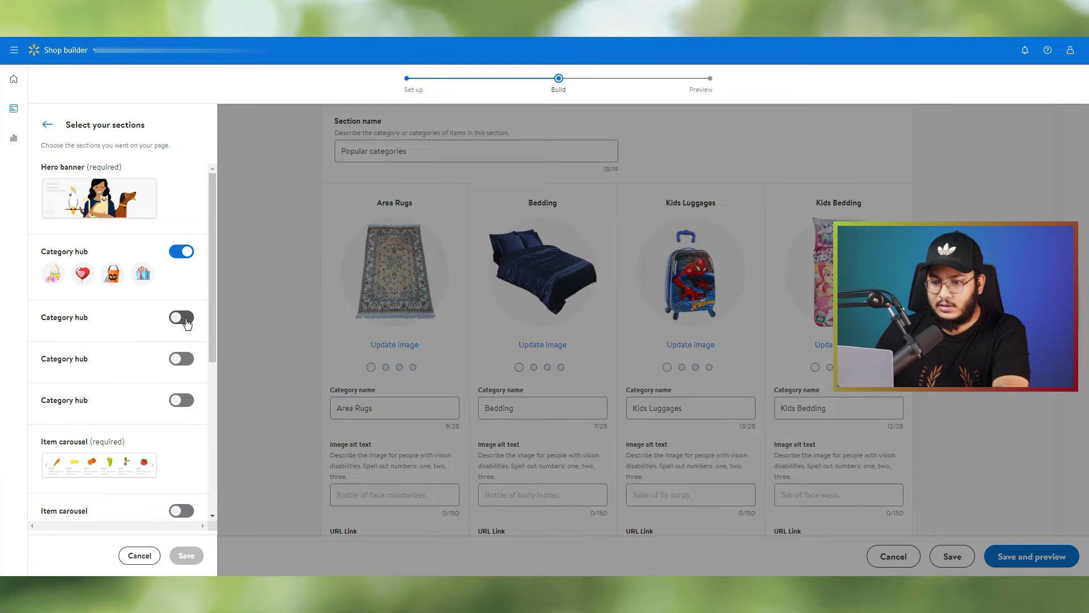
pyautogui.scroll(-3, 168, 428)
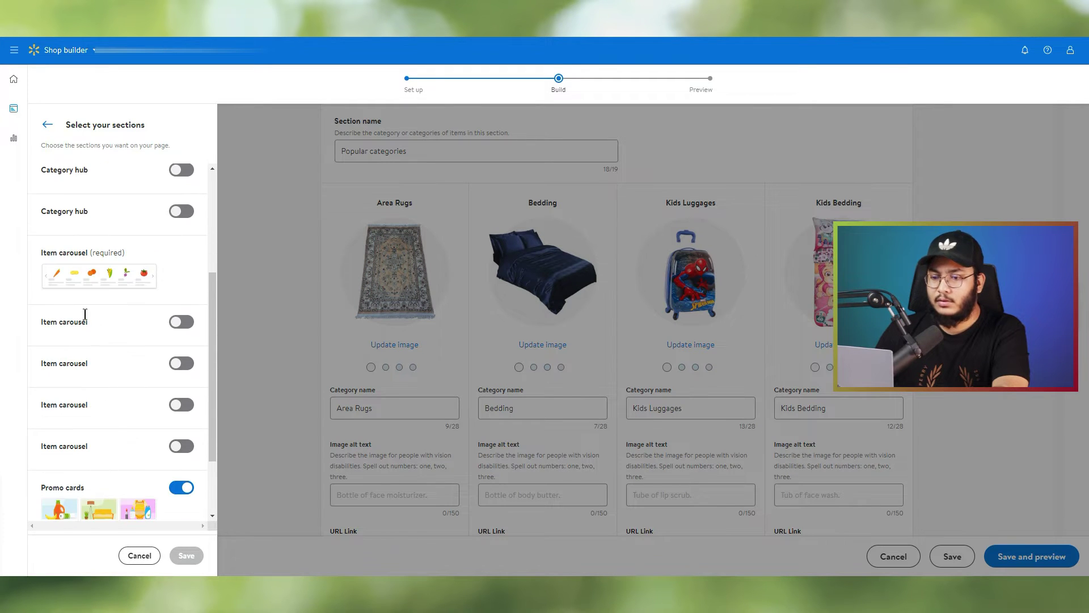
pyautogui.click(50, 125)
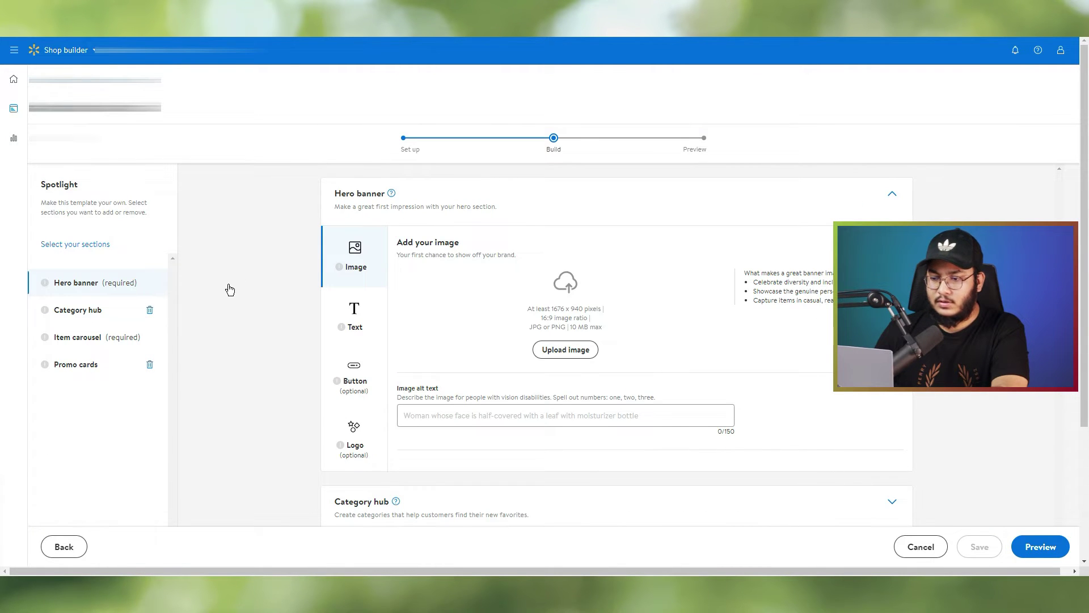
# - Check the hero banner's image requirements, then upload "rugbanner new template.jpg" as its image and apply the crop
pyautogui.scroll(-2, 643, 330)
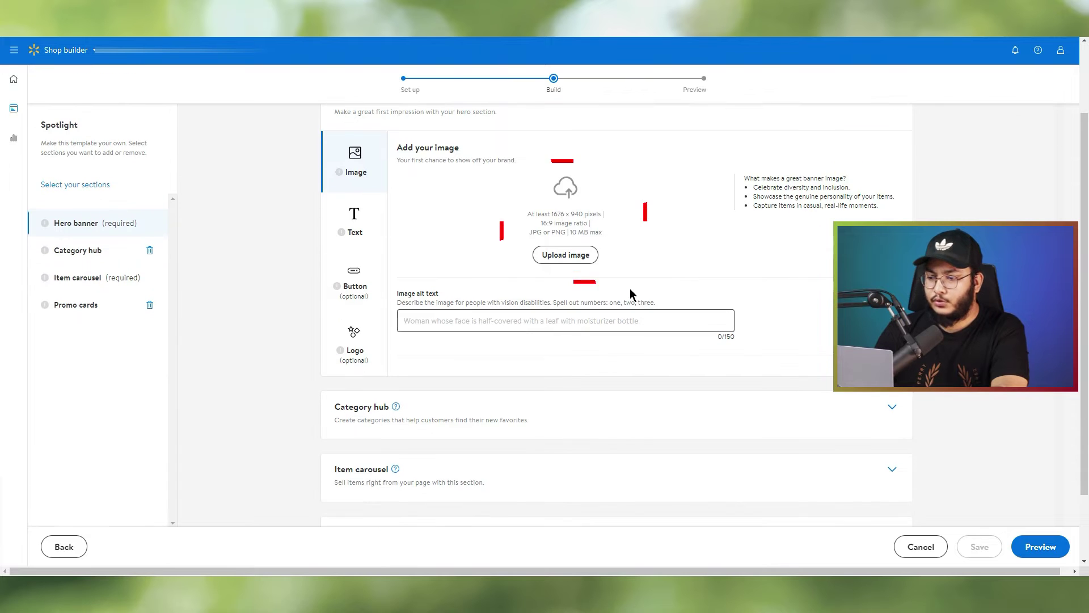
pyautogui.moveTo(531, 215); pyautogui.dragTo(610, 229)
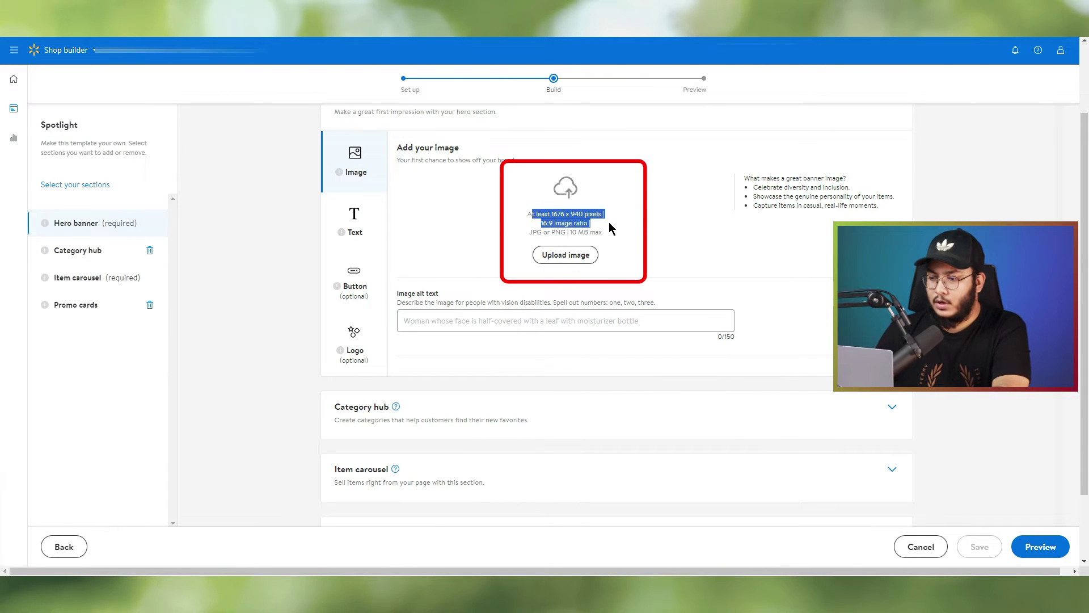
pyautogui.click(632, 232)
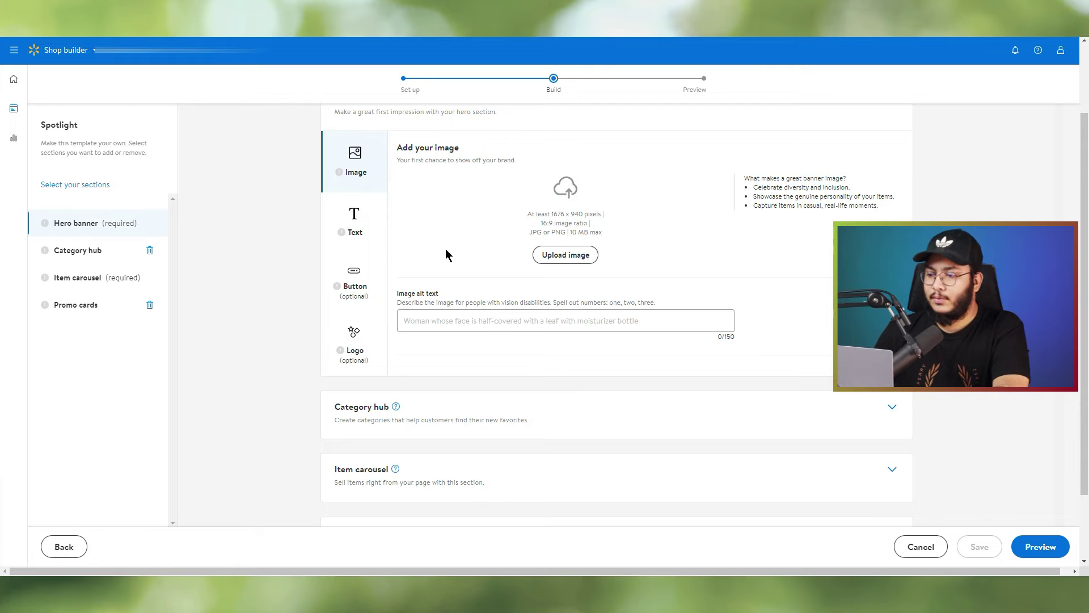
pyautogui.click(583, 256)
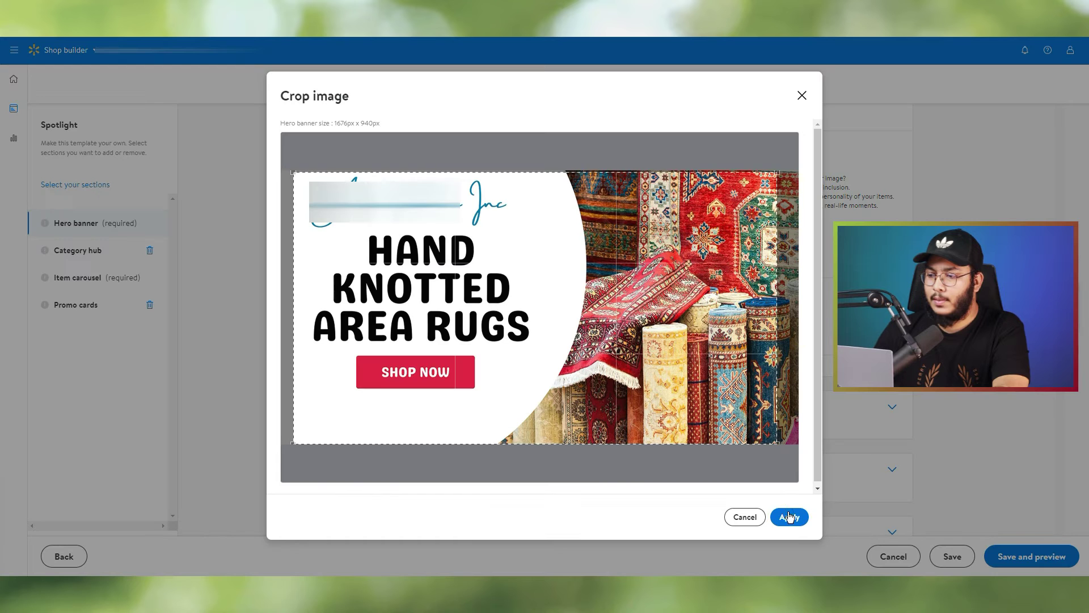
pyautogui.click(791, 516)
# - Enter alt text for the hero banner image, ending with the company name "ca inc"
pyautogui.click(470, 322)
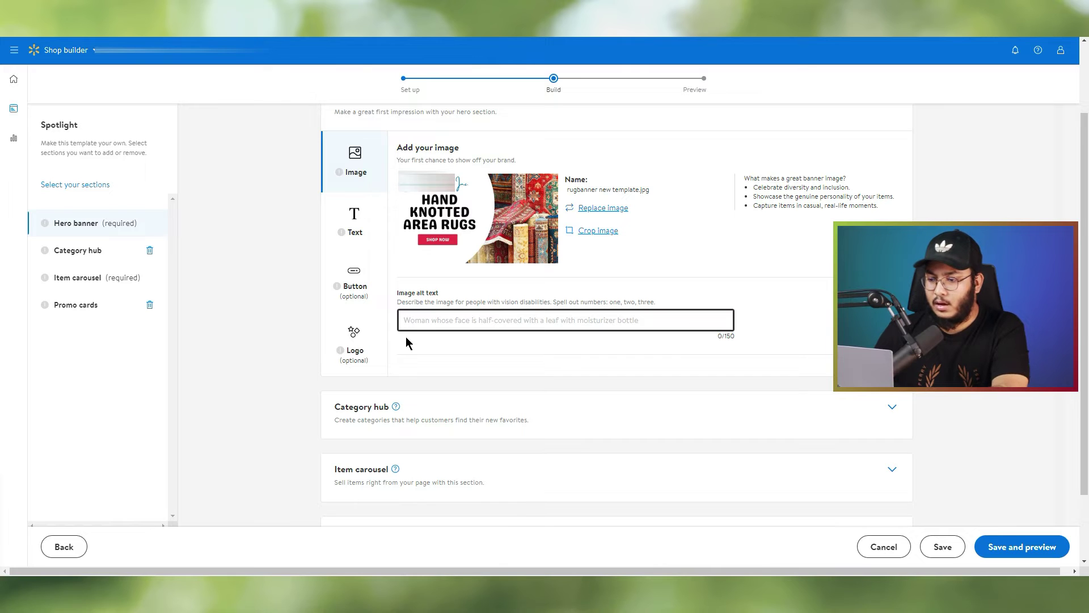
pyautogui.write('are')
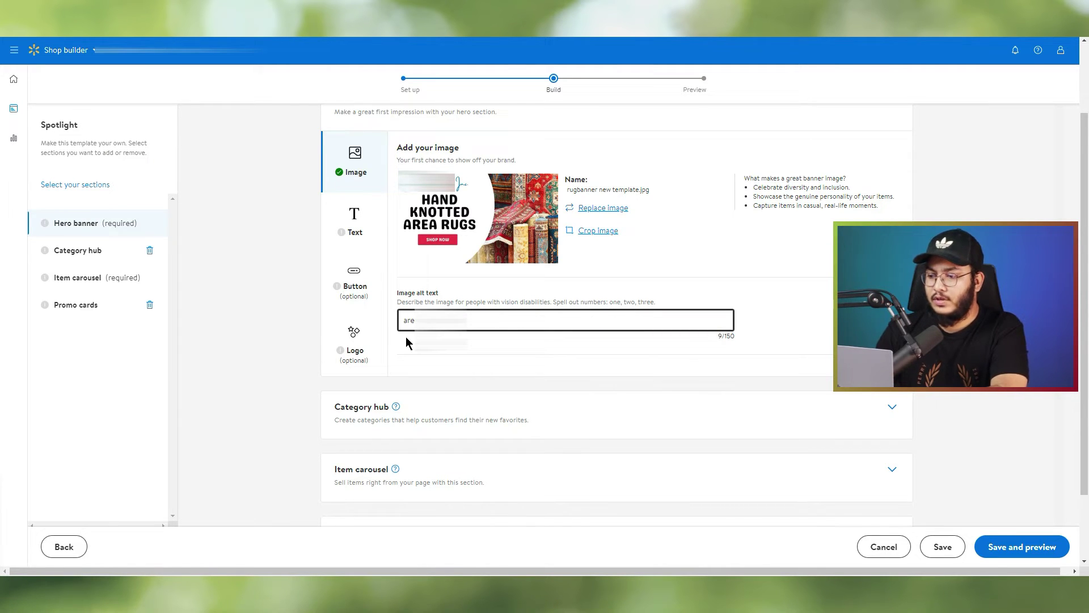
pyautogui.write(' handi')
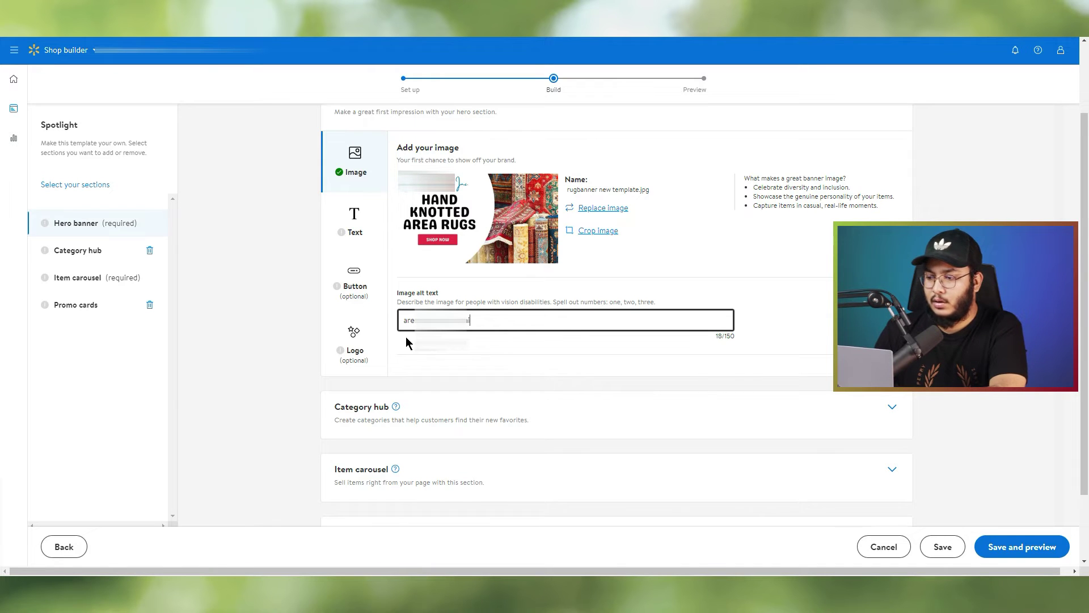
pyautogui.write(' cainc')
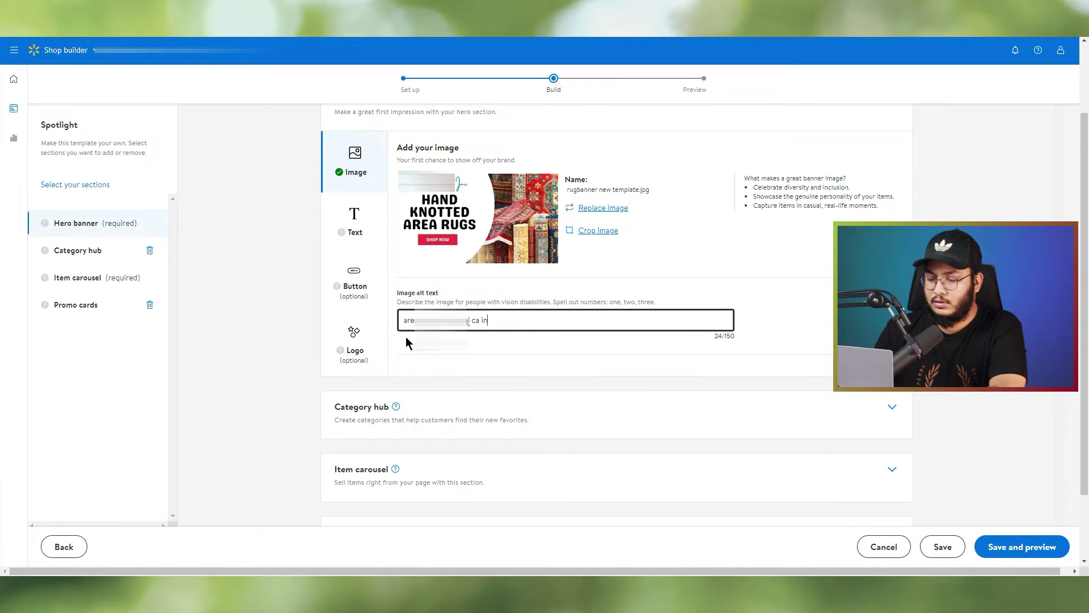
pyautogui.click(810, 364)
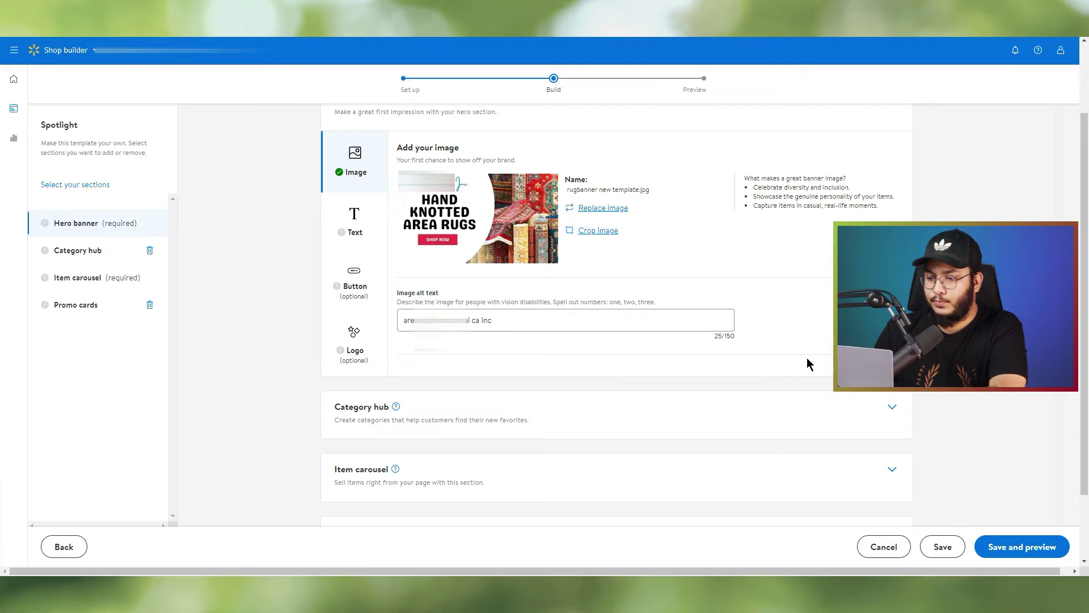
# - Set the hero banner headline to "Shop with Ahmedani" and its subhead to "Decor your home with confidence...!!"
pyautogui.click(356, 228)
pyautogui.click(457, 214)
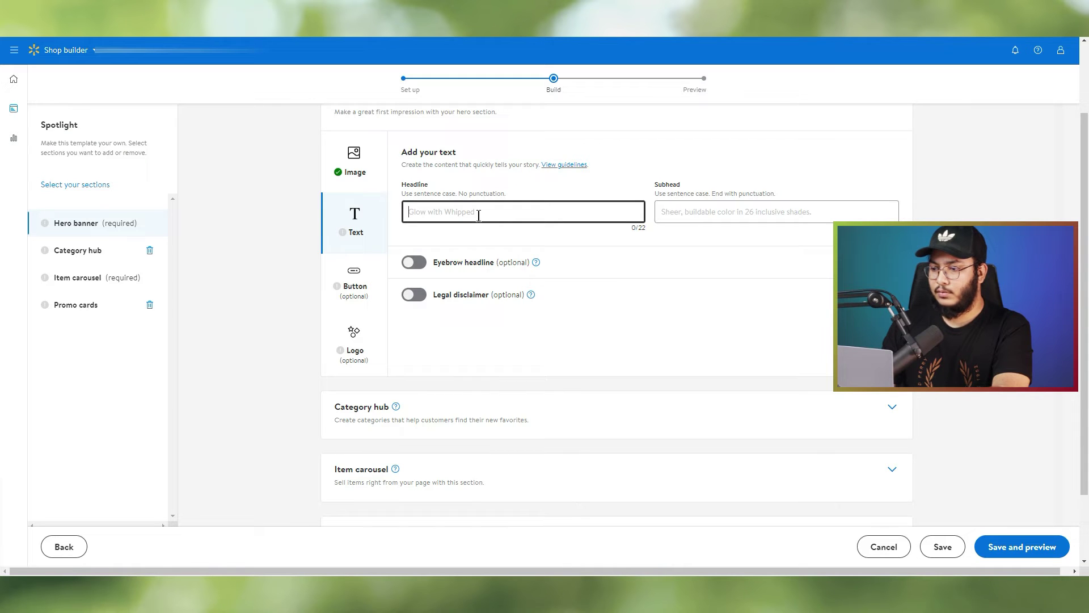
pyautogui.write('Shop')
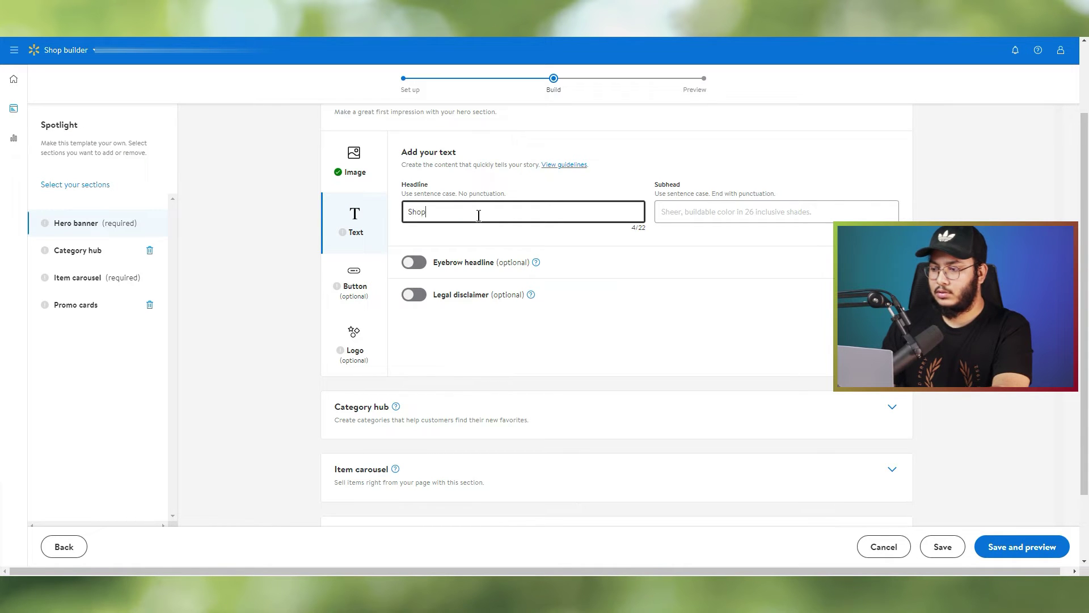
pyautogui.write(' with our brand')
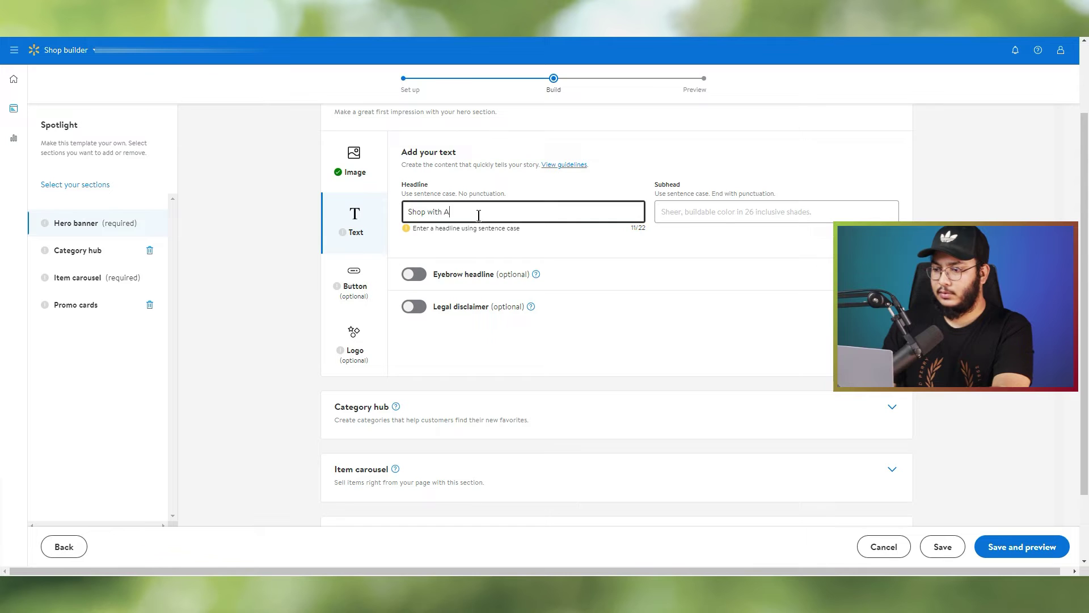
pyautogui.click(720, 213)
pyautogui.write('Decor your home with confidence')
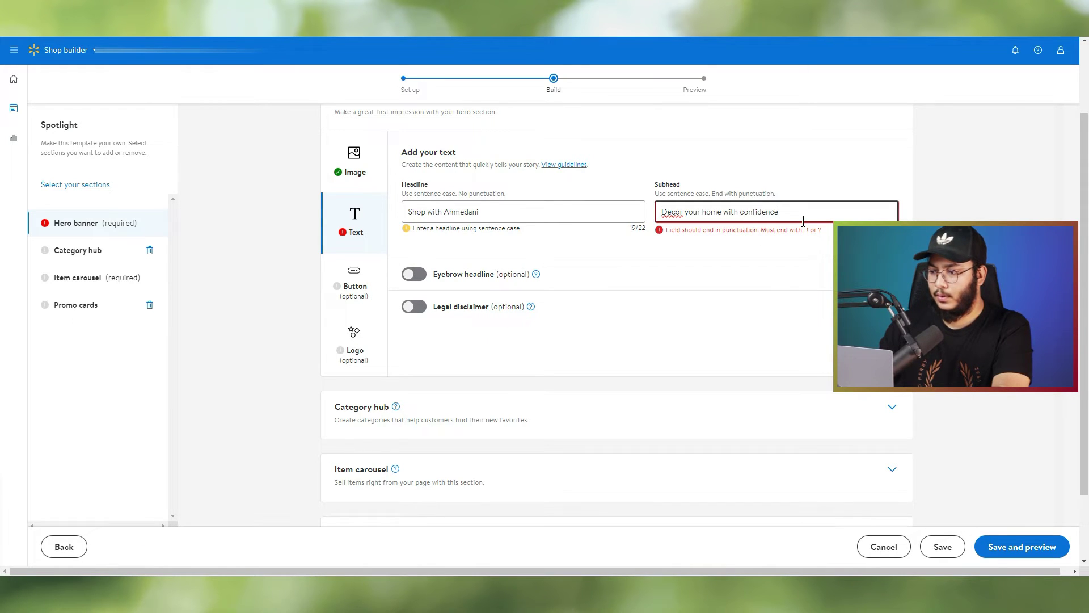
pyautogui.write('...!!')
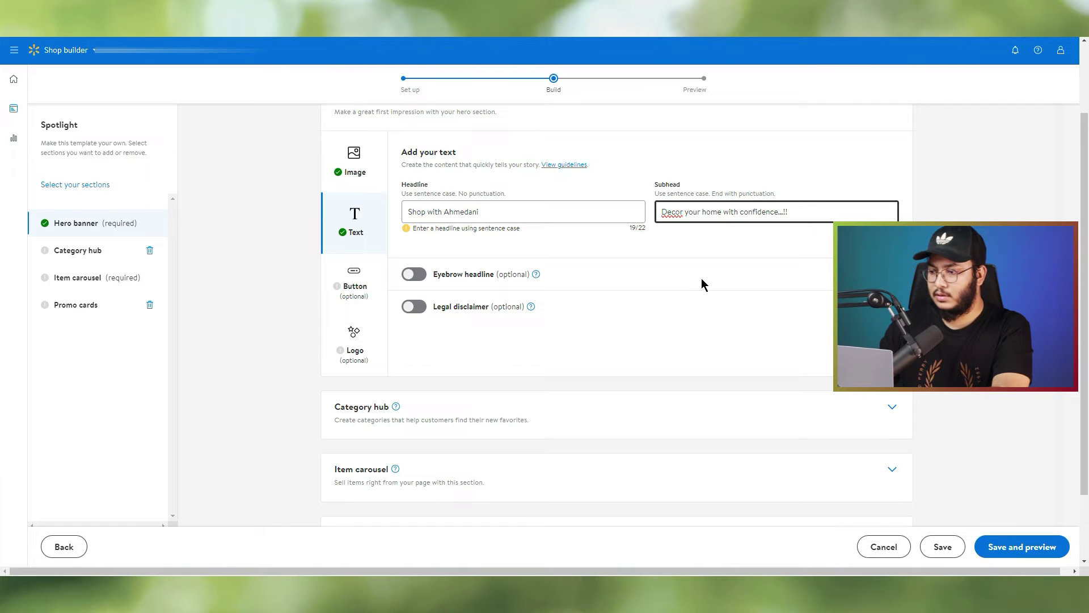
pyautogui.click(698, 275)
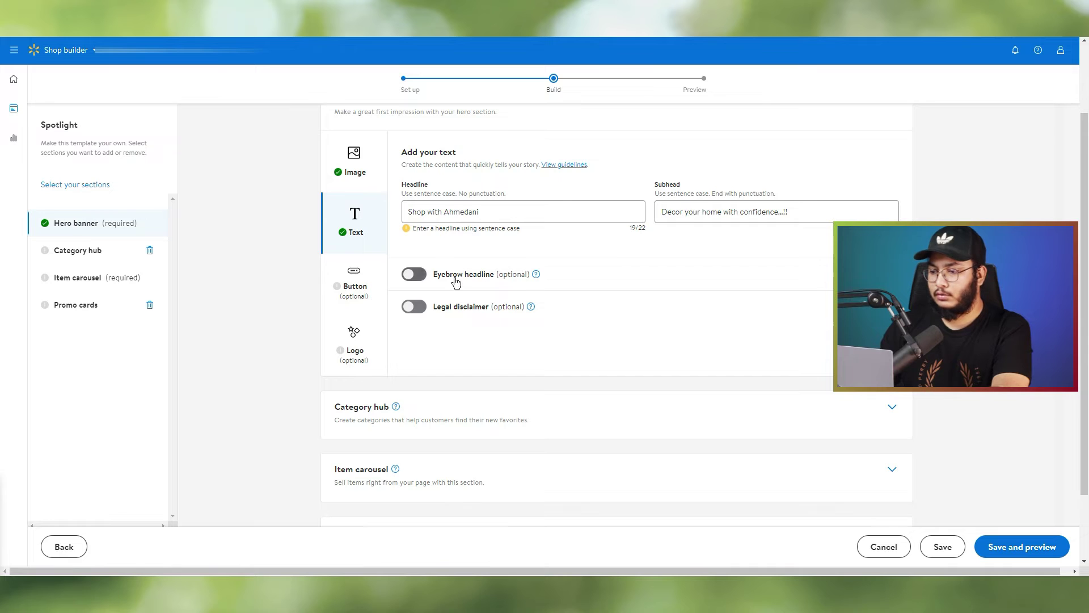
# - Switch on the optional eyebrow headline and legal disclaimer to check their fields, and switch each off again
pyautogui.click(413, 277)
pyautogui.click(413, 277)
pyautogui.click(423, 309)
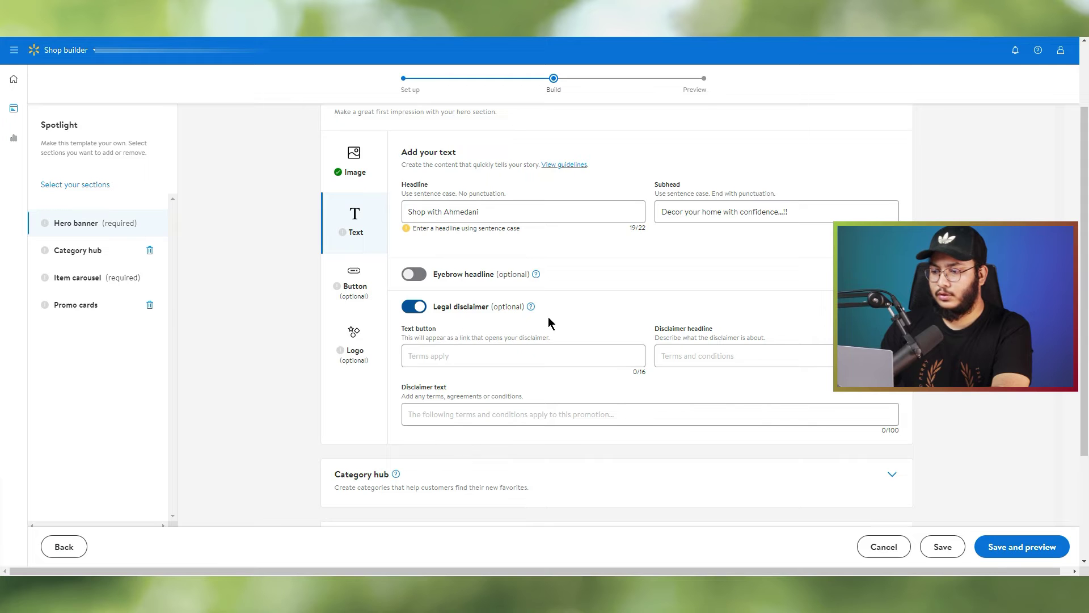
pyautogui.click(417, 309)
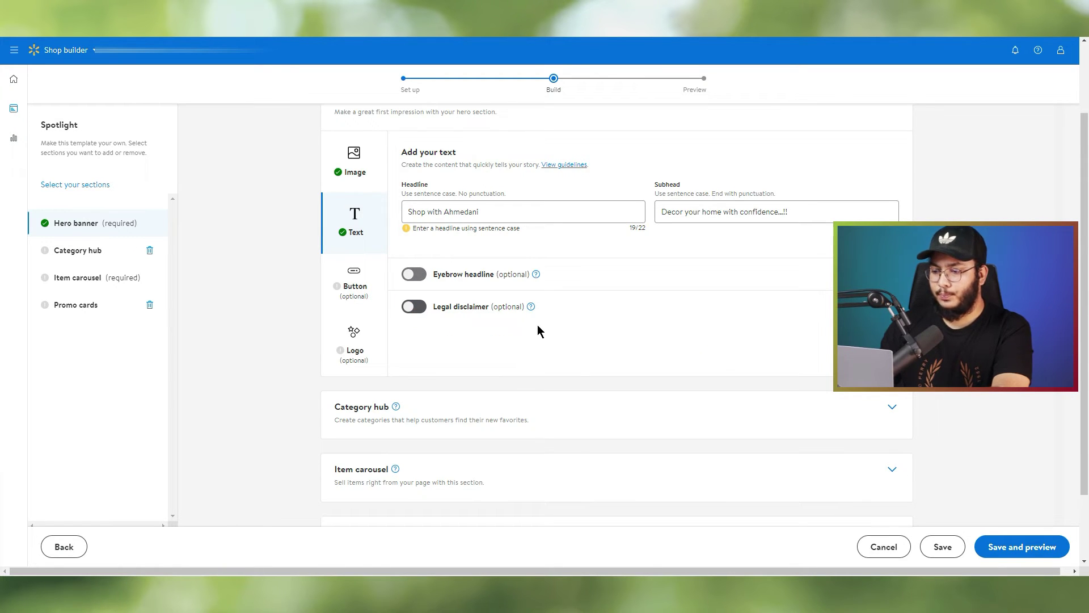
# - Add a single button to the hero banner with the text "Shop now"
pyautogui.click(363, 291)
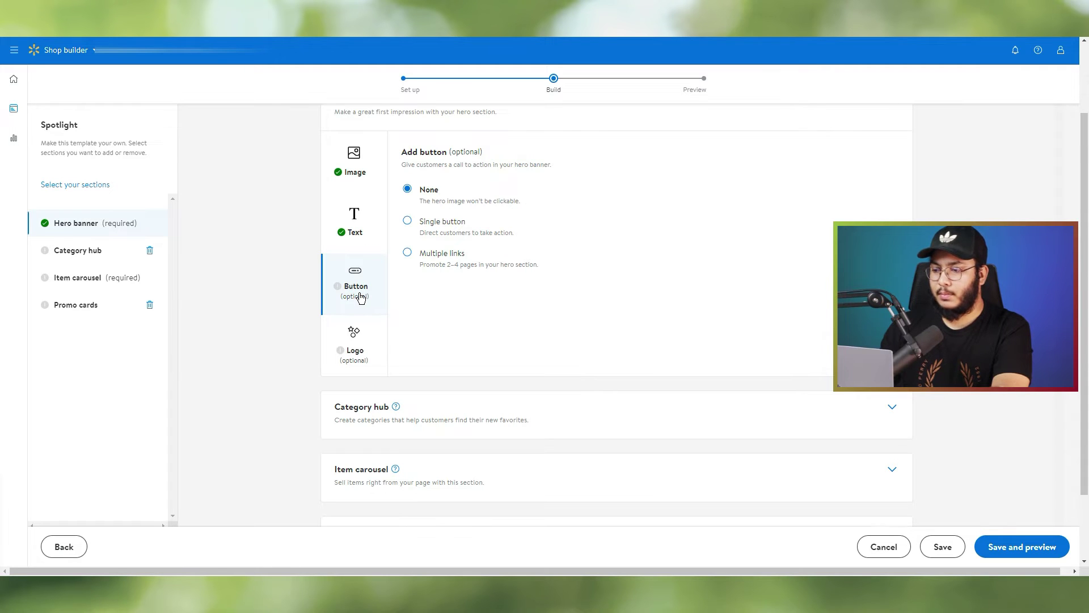
pyautogui.click(433, 225)
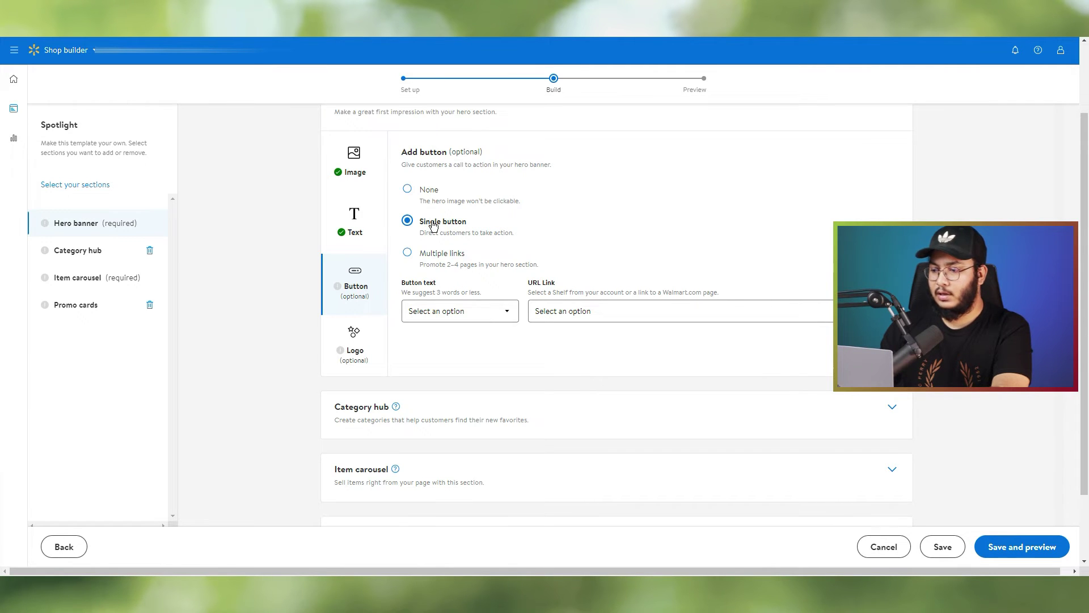
pyautogui.click(492, 318)
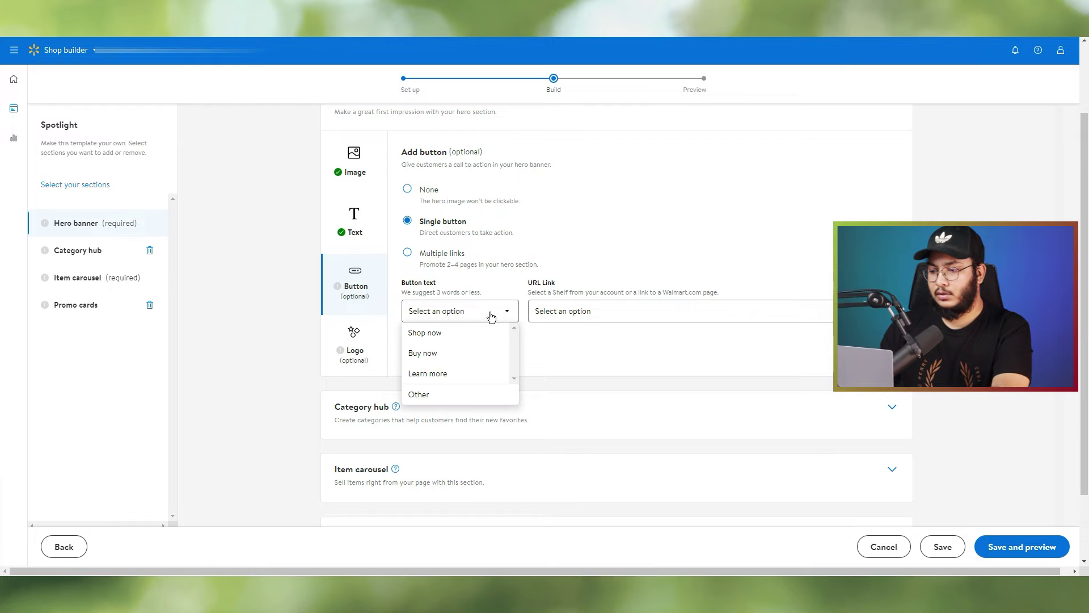
pyautogui.click(466, 335)
pyautogui.click(618, 307)
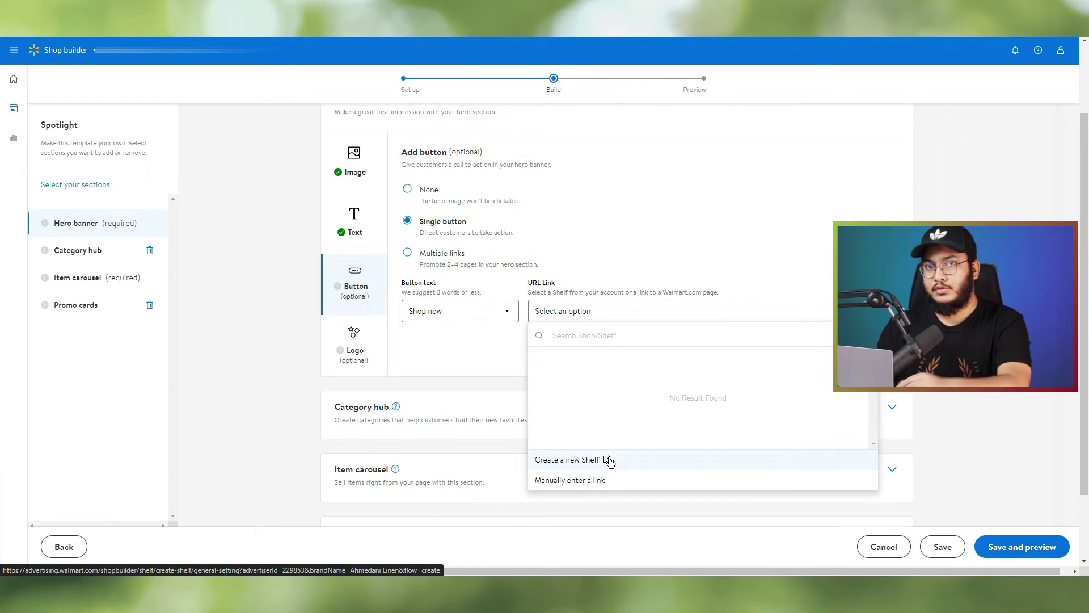
pyautogui.click(599, 483)
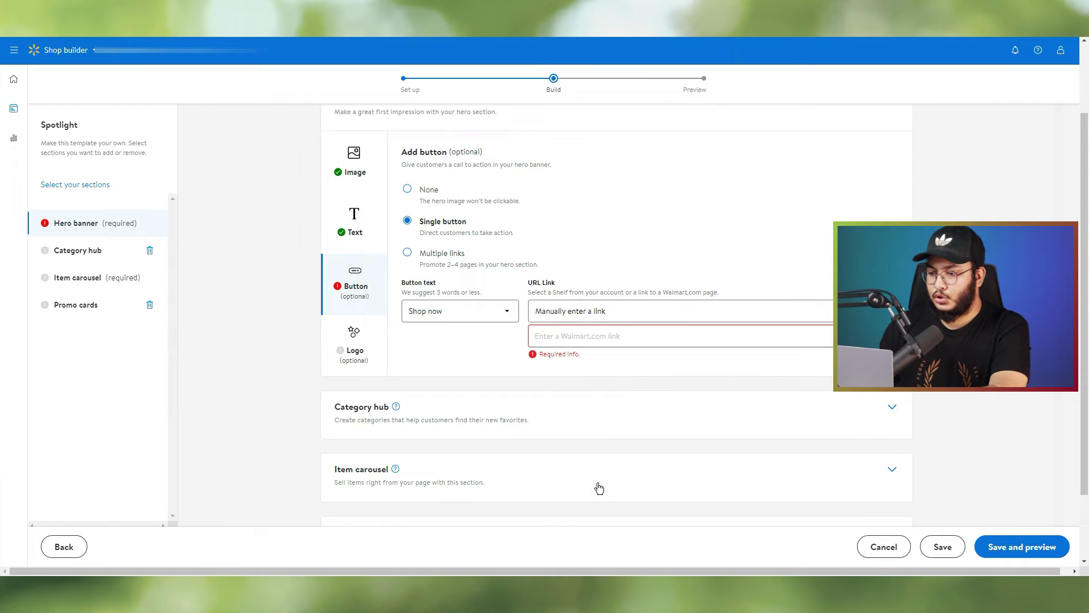
pyautogui.click(600, 341)
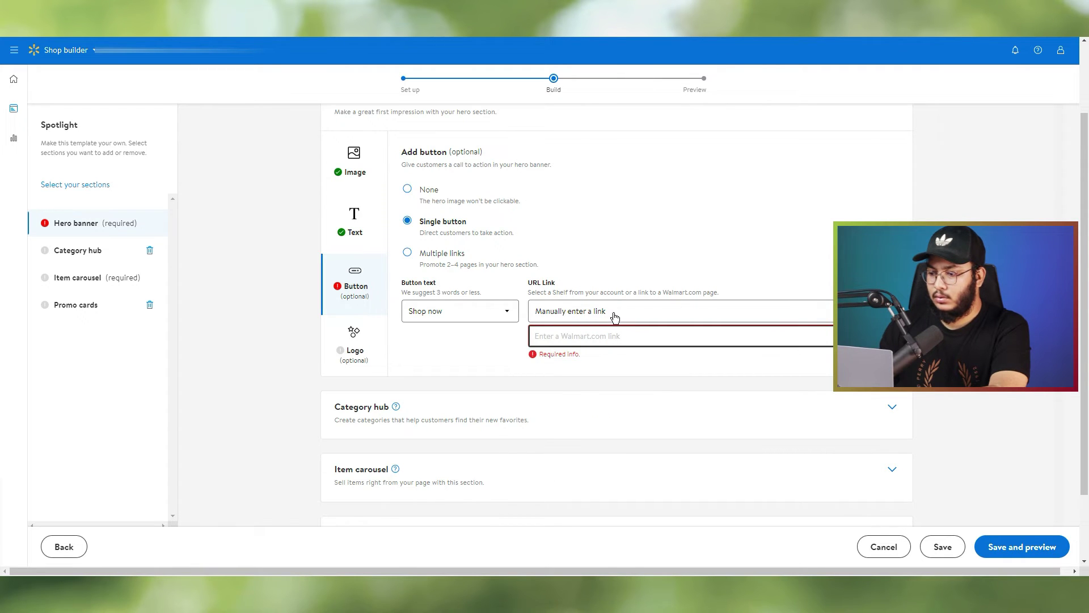
pyautogui.hotkey('ctrl', 'v')
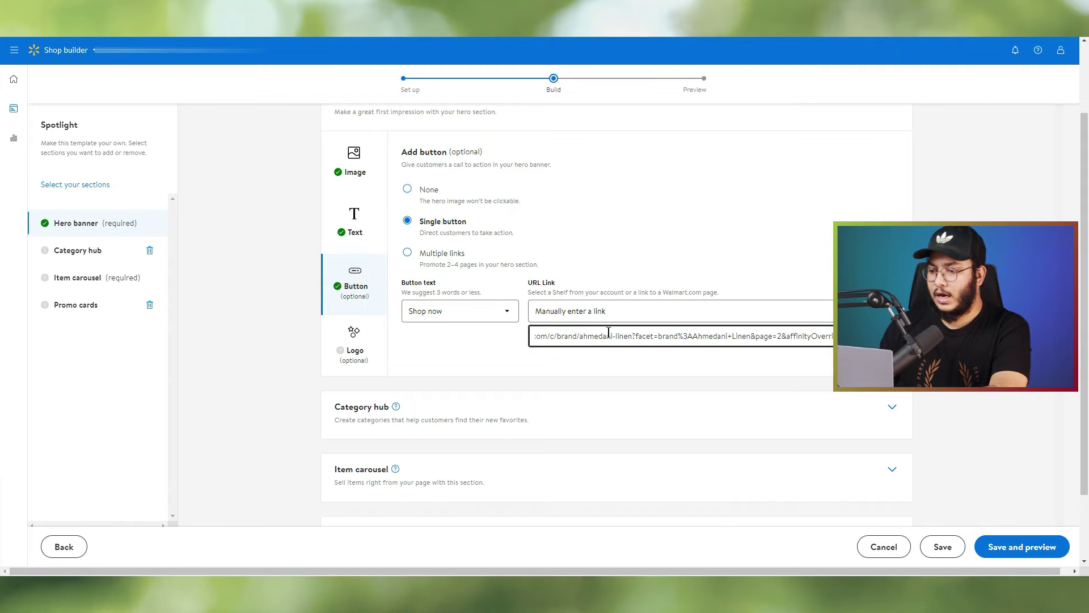
pyautogui.click(434, 358)
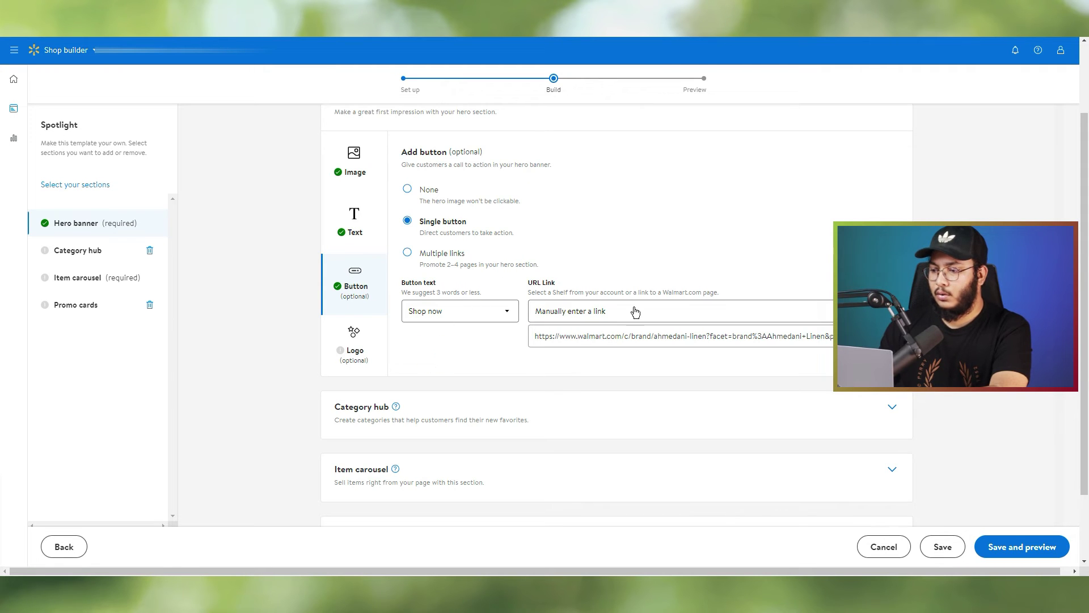
# - Upload the brand logo image to the hero banner and apply the 240 x 240 px crop
pyautogui.click(345, 353)
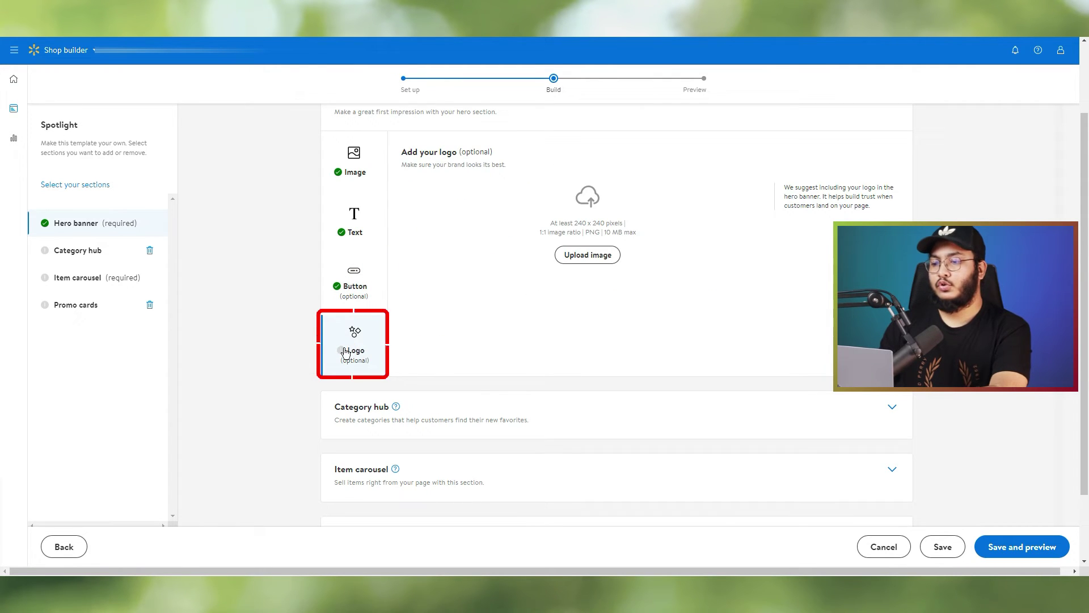
pyautogui.click(584, 256)
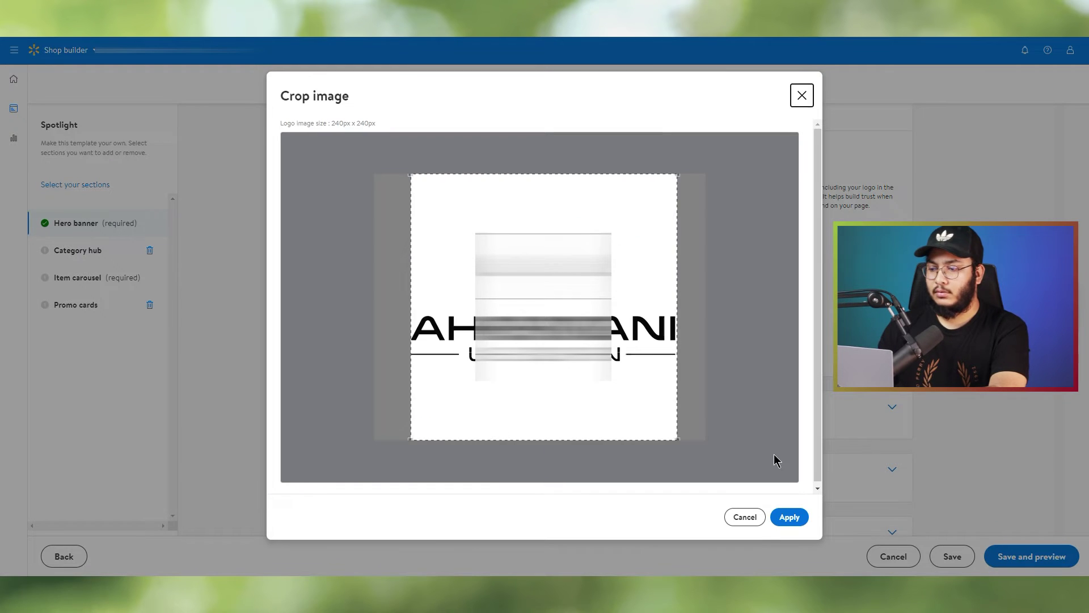
pyautogui.click(790, 517)
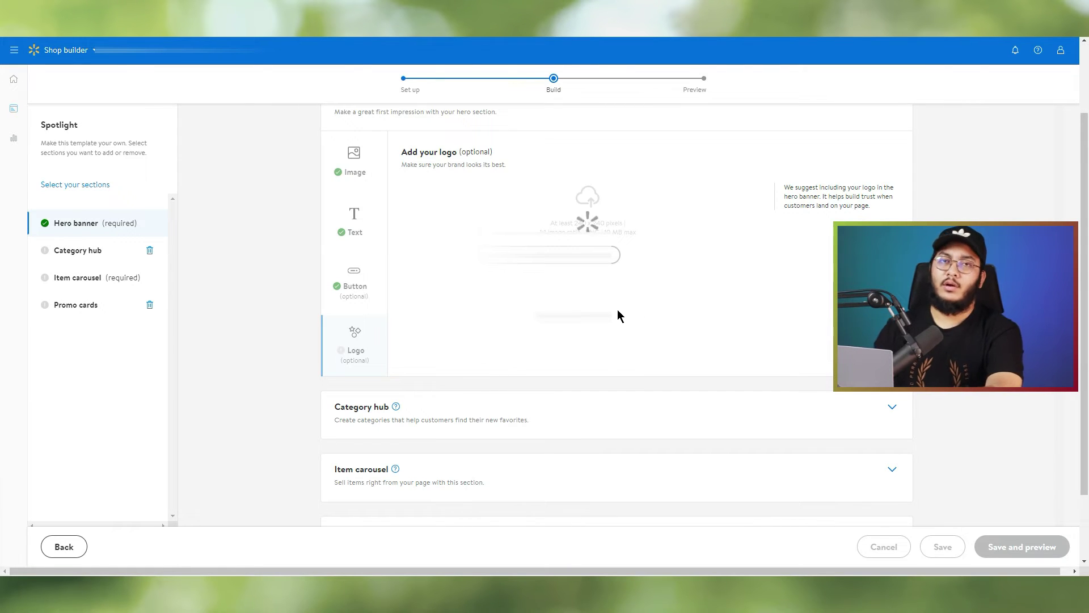
# - Review the category hub's fields and name the section "Popular categories"
pyautogui.click(596, 414)
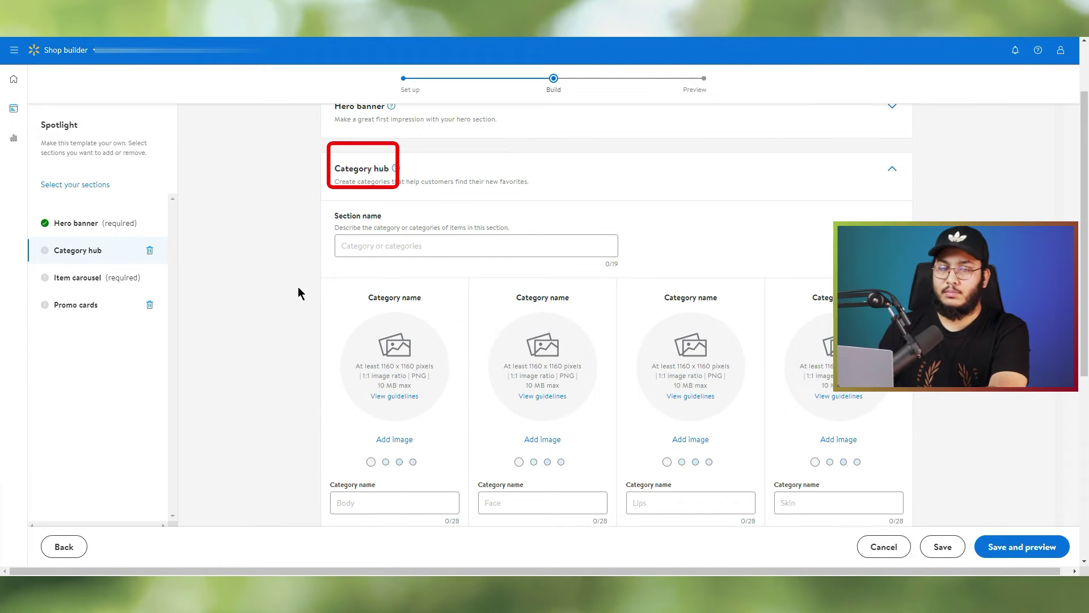
pyautogui.scroll(-3, 294, 292)
pyautogui.scroll(3, 703, 335)
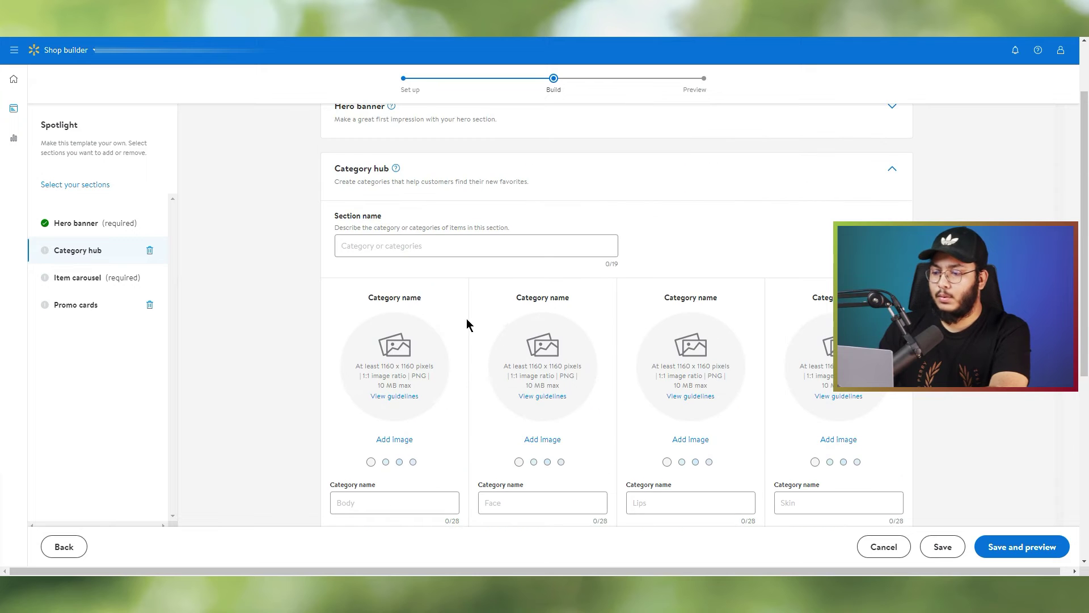
pyautogui.scroll(-5, 492, 315)
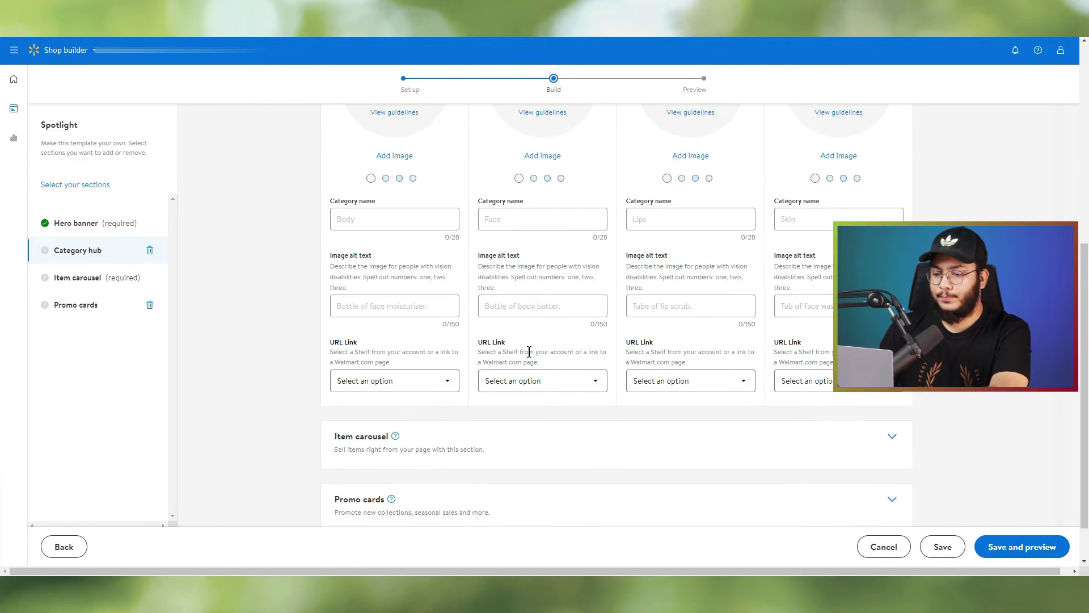
pyautogui.scroll(5, 530, 356)
pyautogui.click(390, 250)
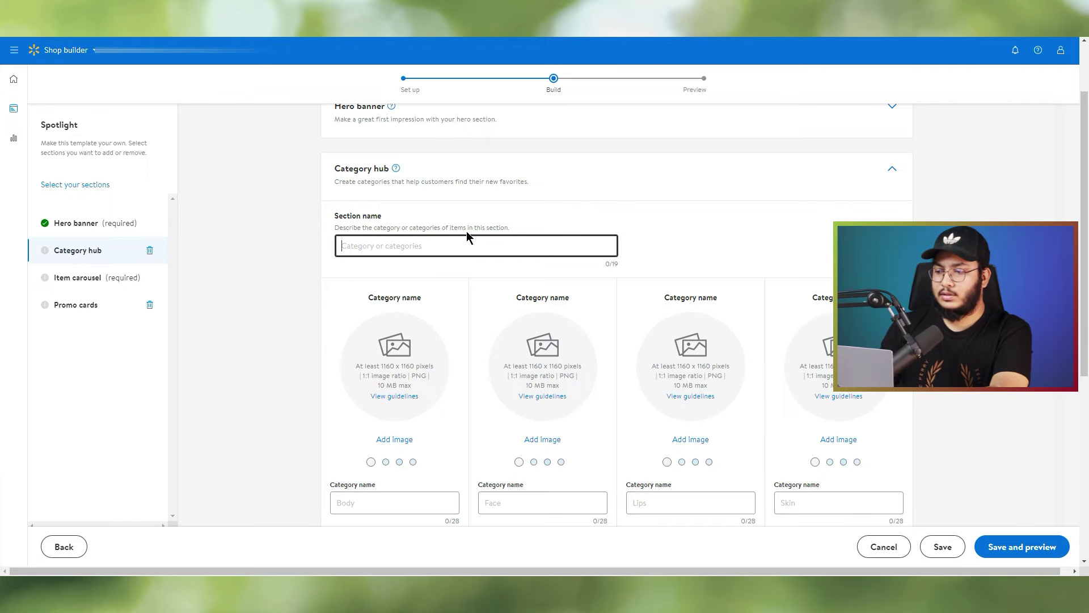
pyautogui.click(759, 236)
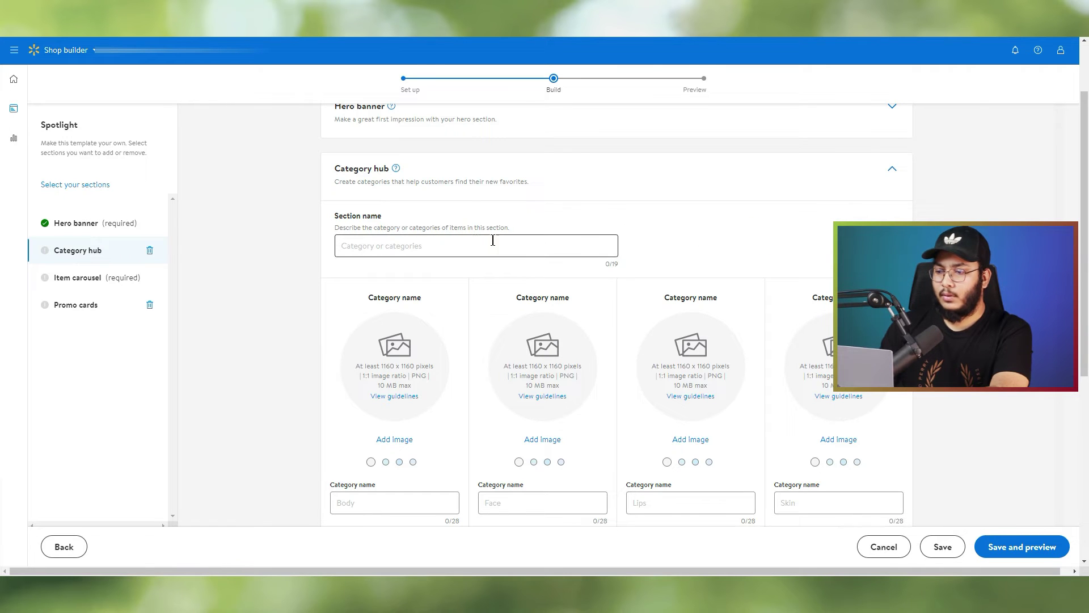
pyautogui.click(417, 249)
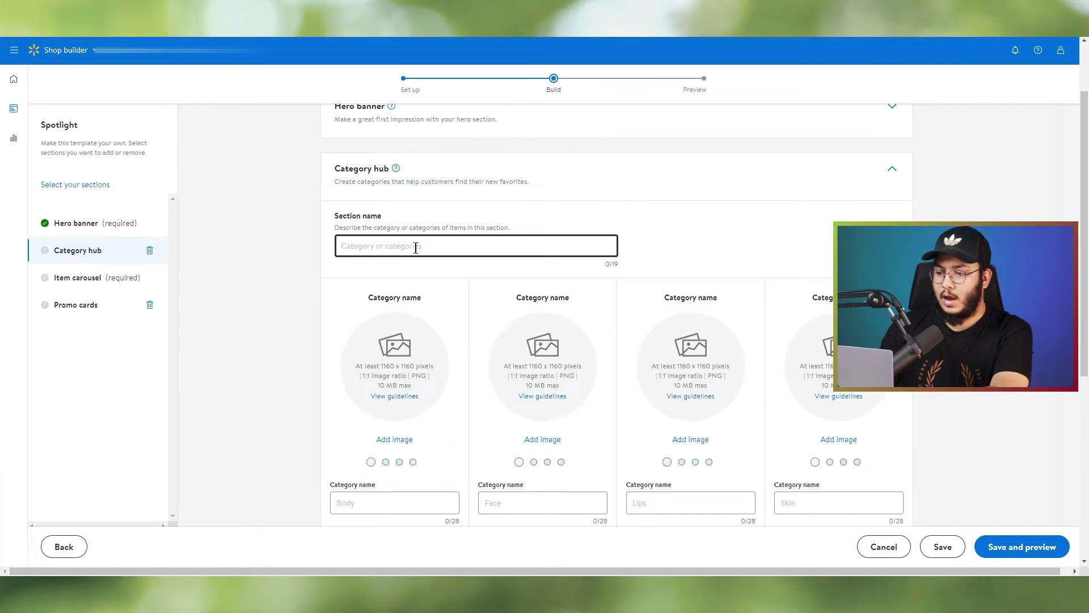
pyautogui.write('Pl')
pyautogui.write('pul')
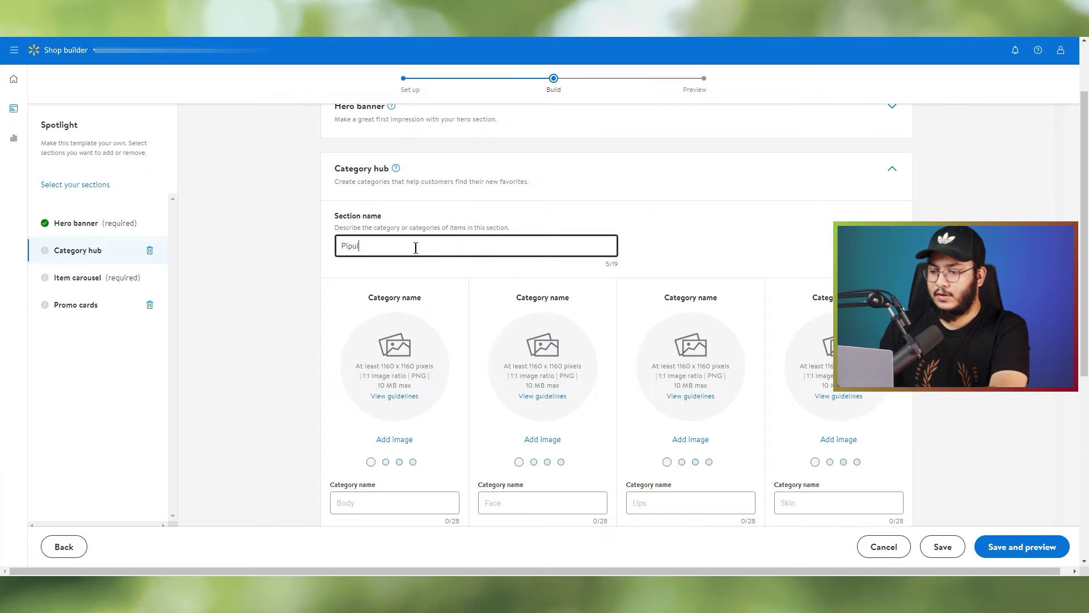
pyautogui.write('ar categories')
pyautogui.tripleClick(424, 248)
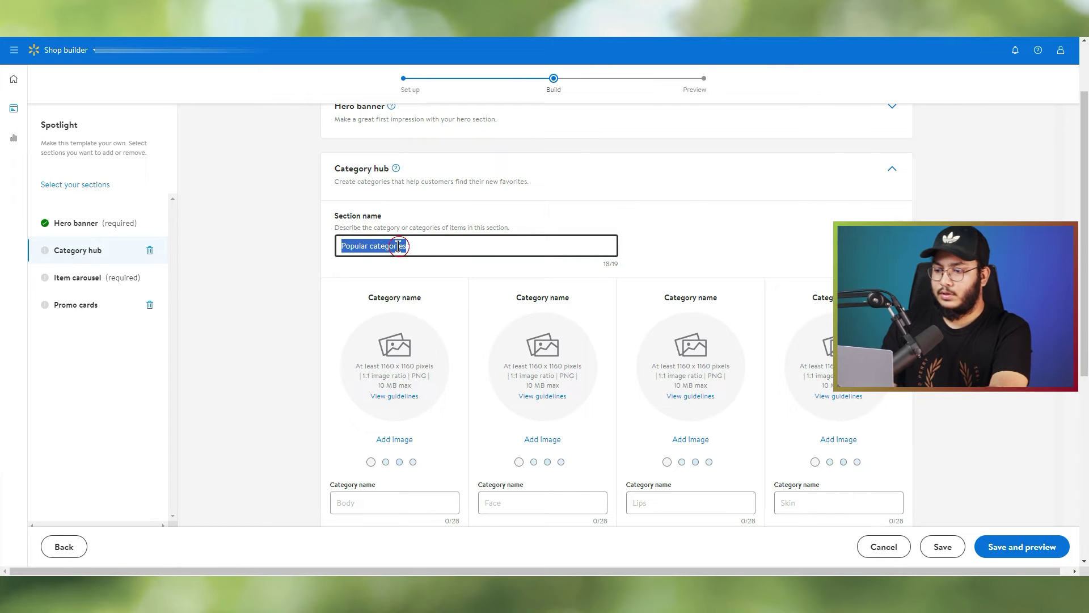
pyautogui.click(353, 247)
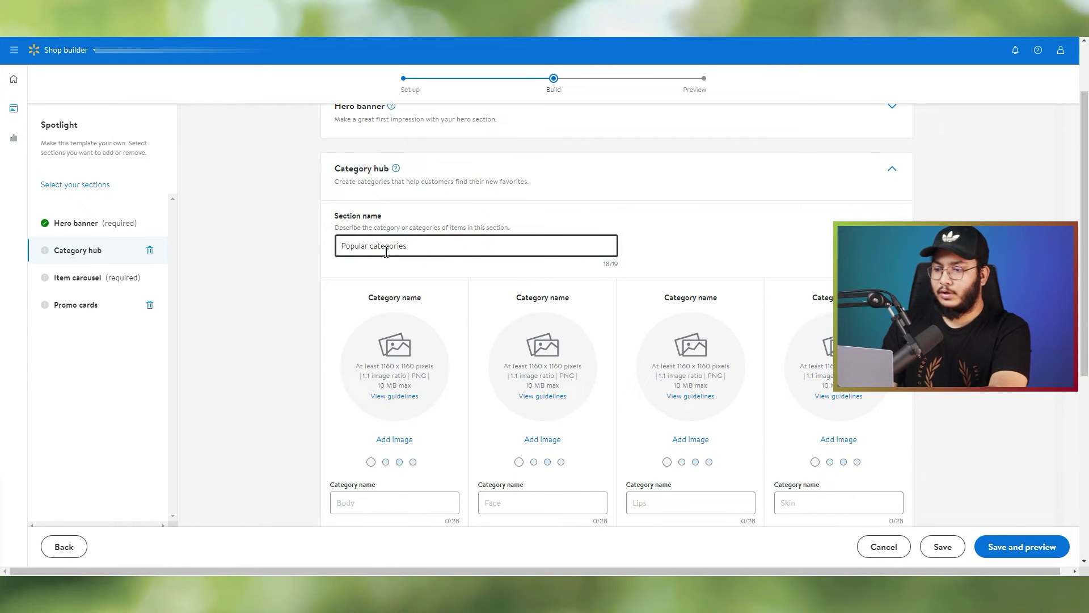
# - Name the first category in the category hub "Area rugs"
pyautogui.scroll(-2, 465, 315)
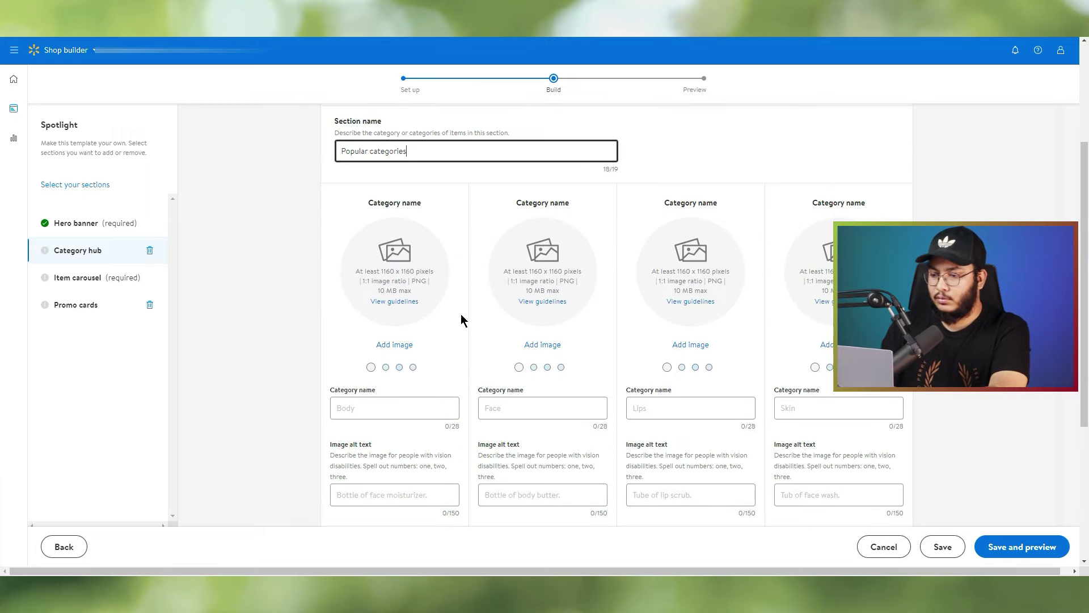
pyautogui.click(389, 412)
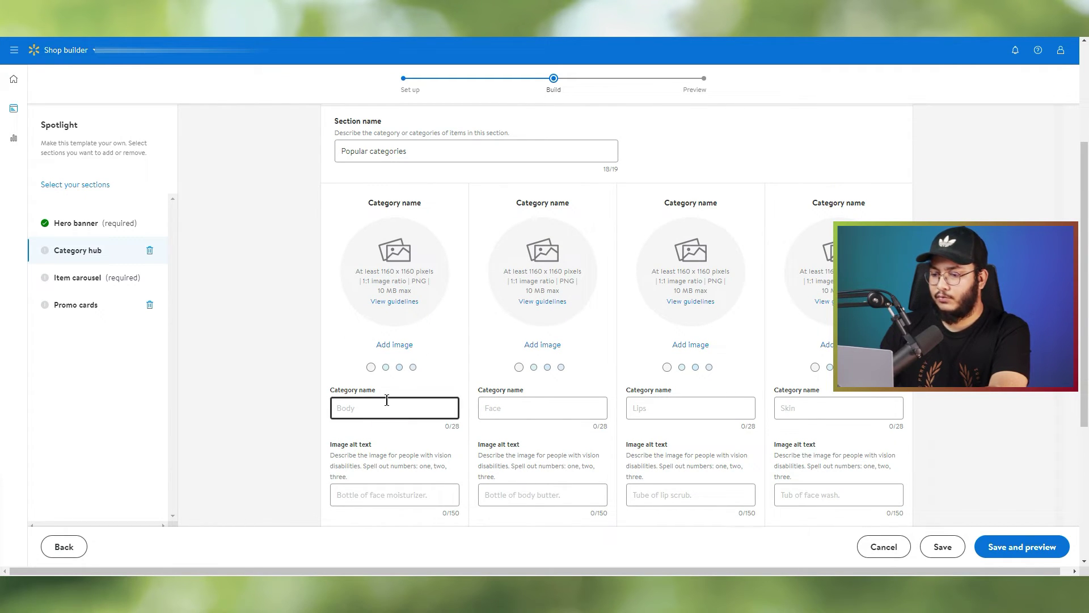
pyautogui.write('A')
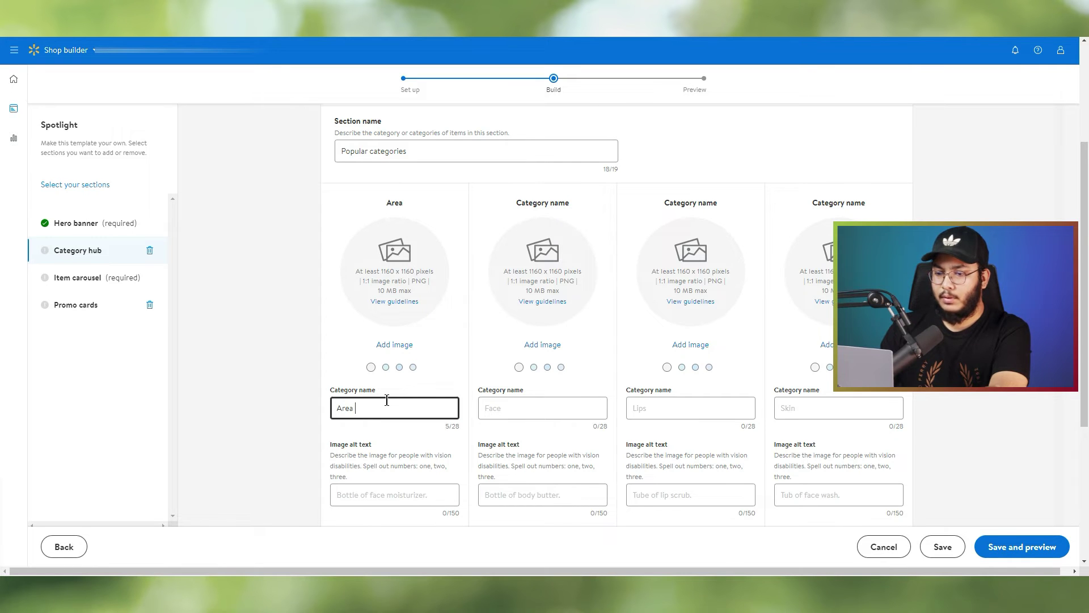
pyautogui.write('rea r')
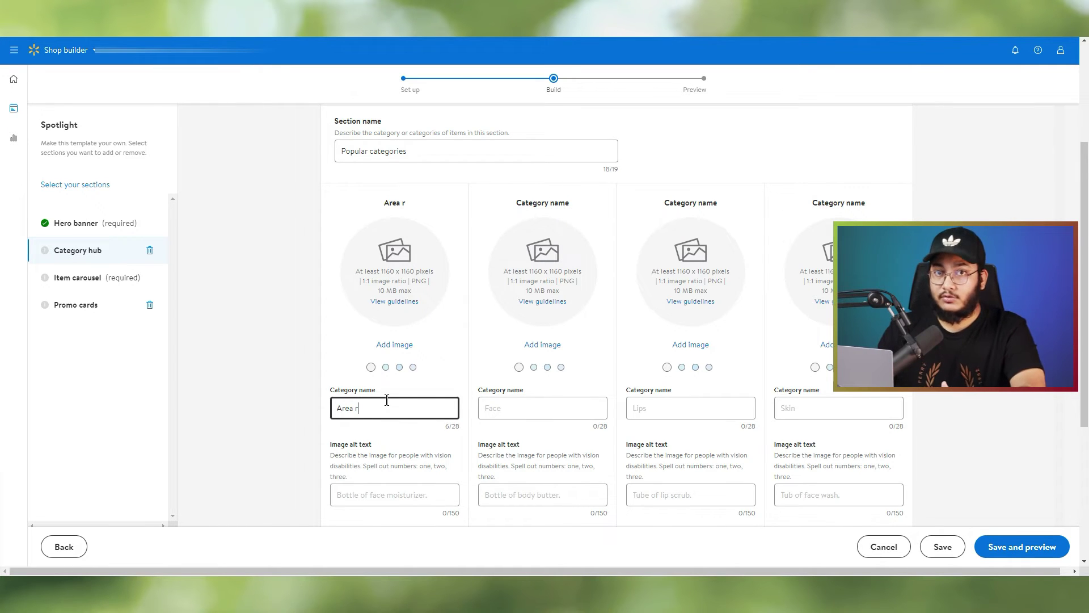
pyautogui.write('ugs')
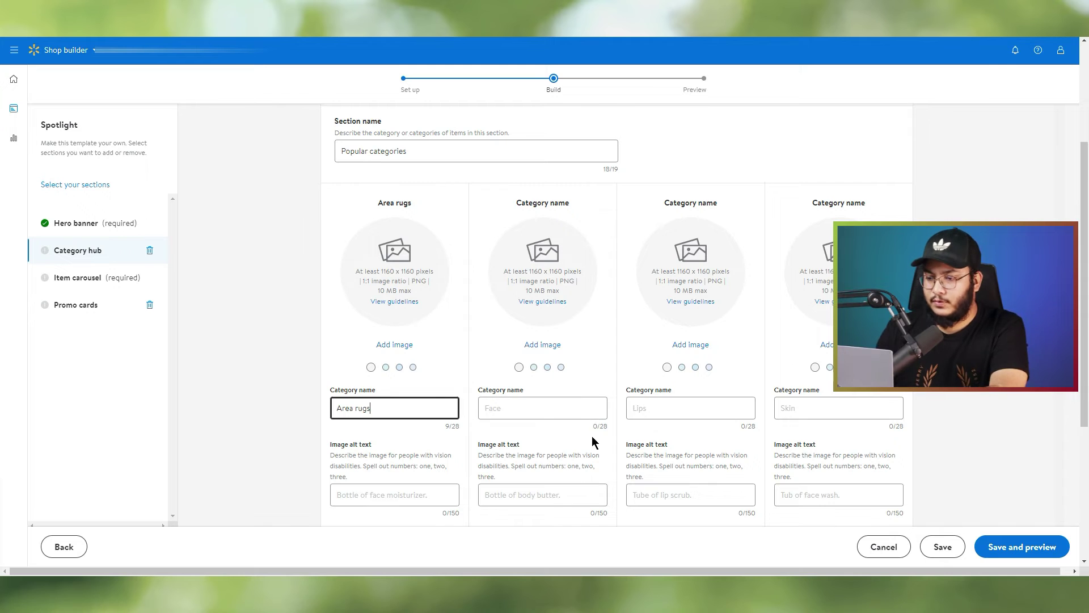
pyautogui.click(543, 408)
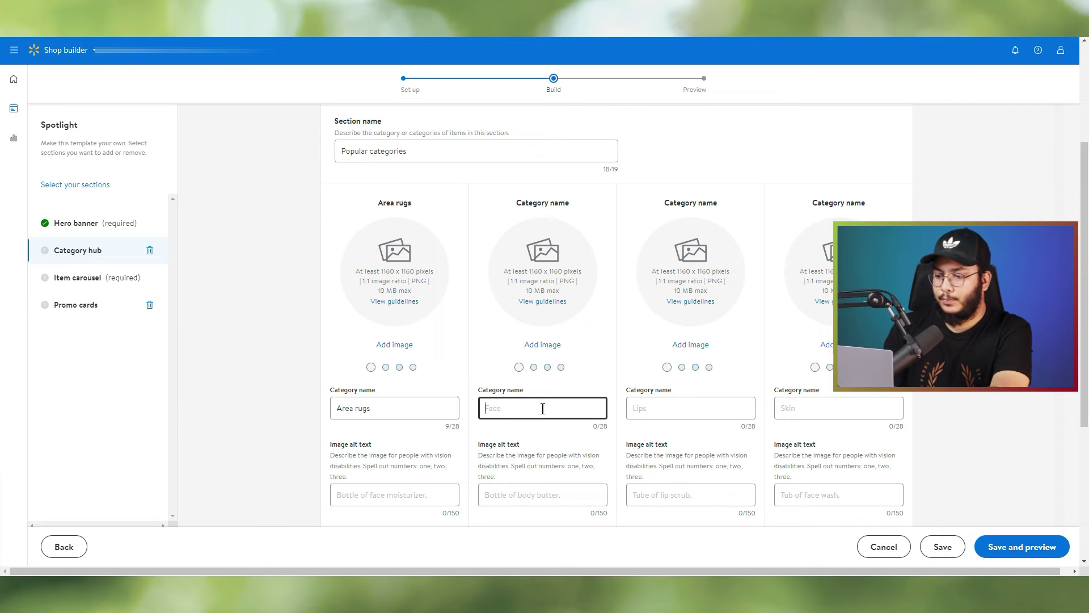
pyautogui.write('Bo')
pyautogui.press('BackSpace')
pyautogui.press('BackSpace')
pyautogui.hotkey('shift', 'Tab')
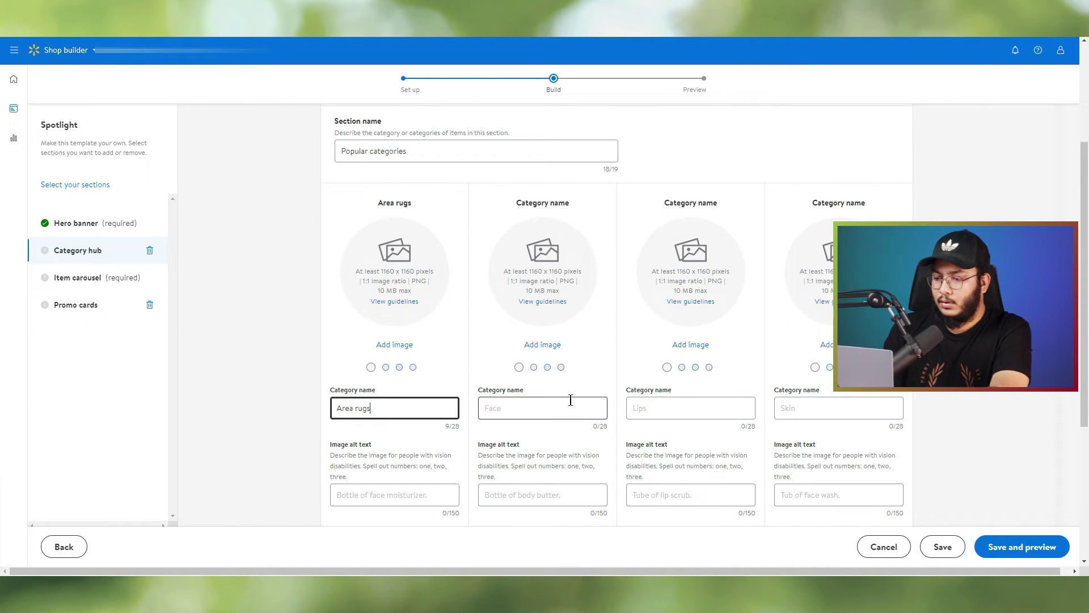
# - Name the second, third and fourth categories in the category hub "Bedding", "Kids Luggage" and "Kids Bedding"
pyautogui.click(543, 408)
pyautogui.write('Bedding')
pyautogui.click(671, 408)
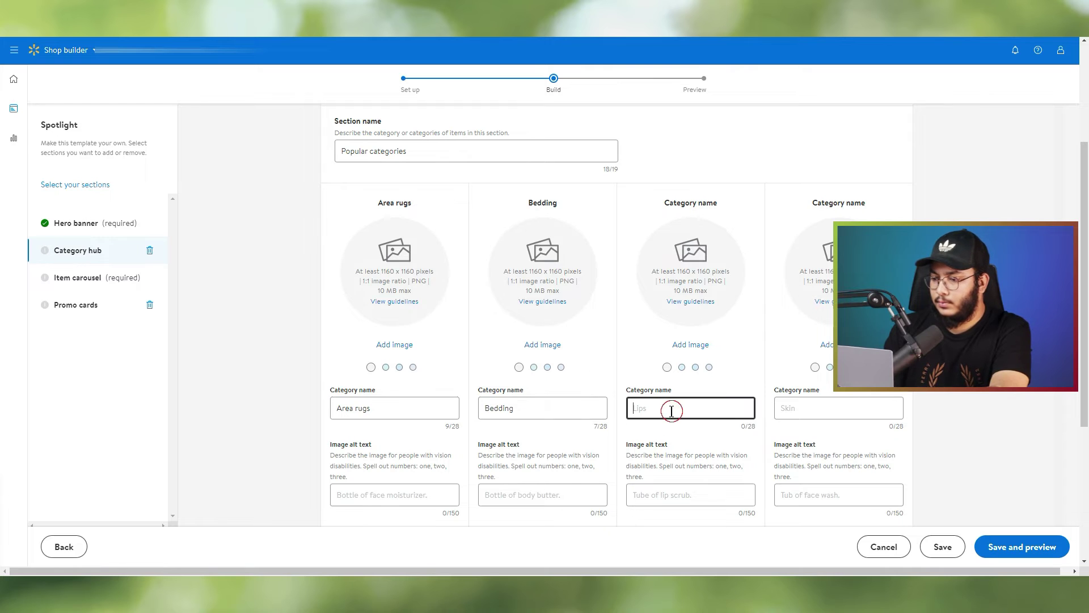
pyautogui.write('Ki')
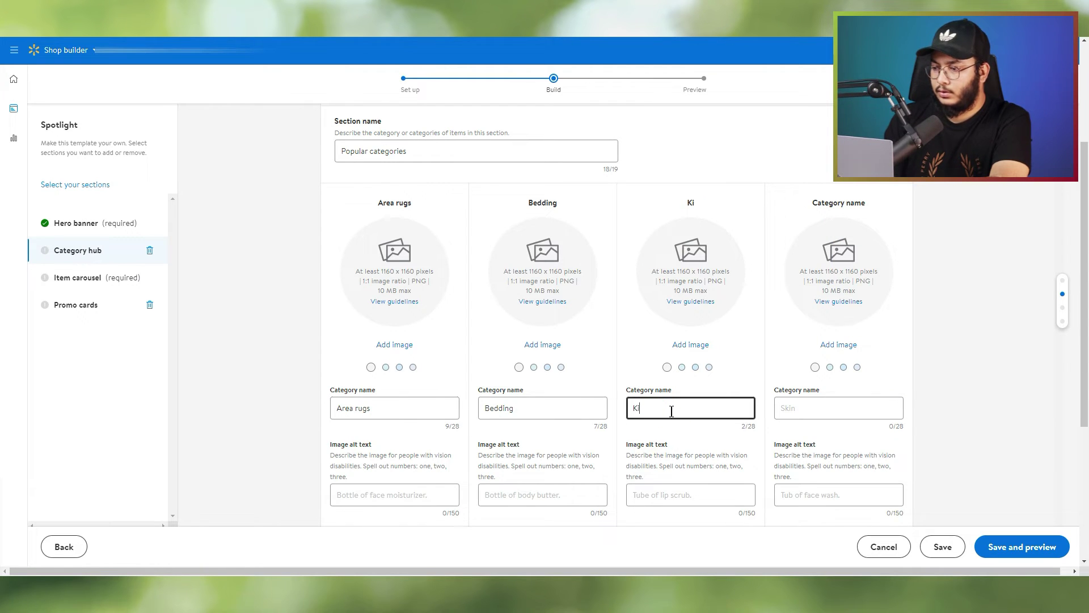
pyautogui.write('ds Luggage')
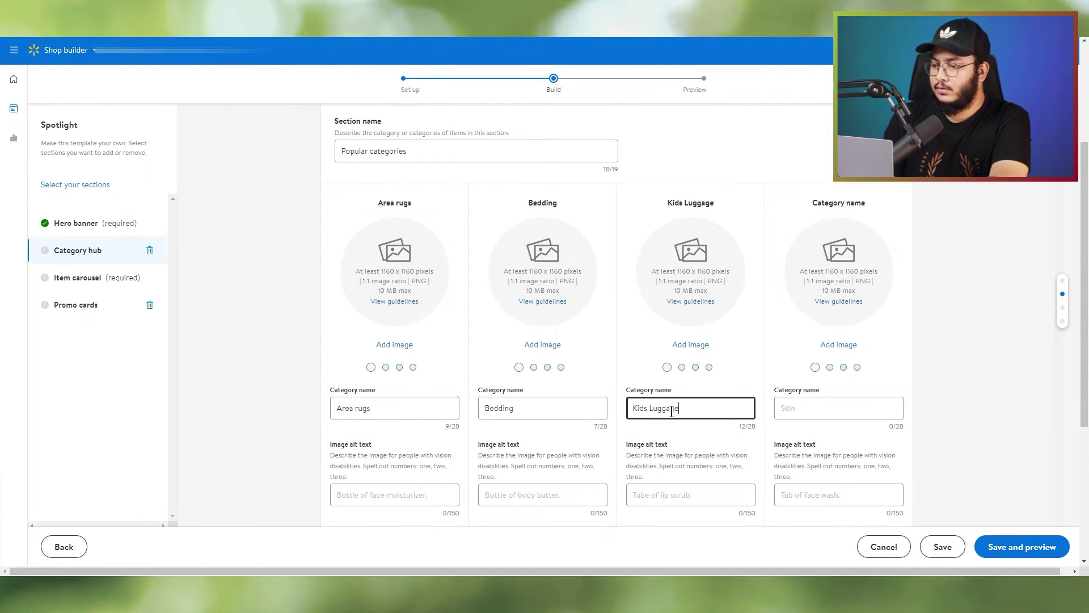
pyautogui.click(840, 407)
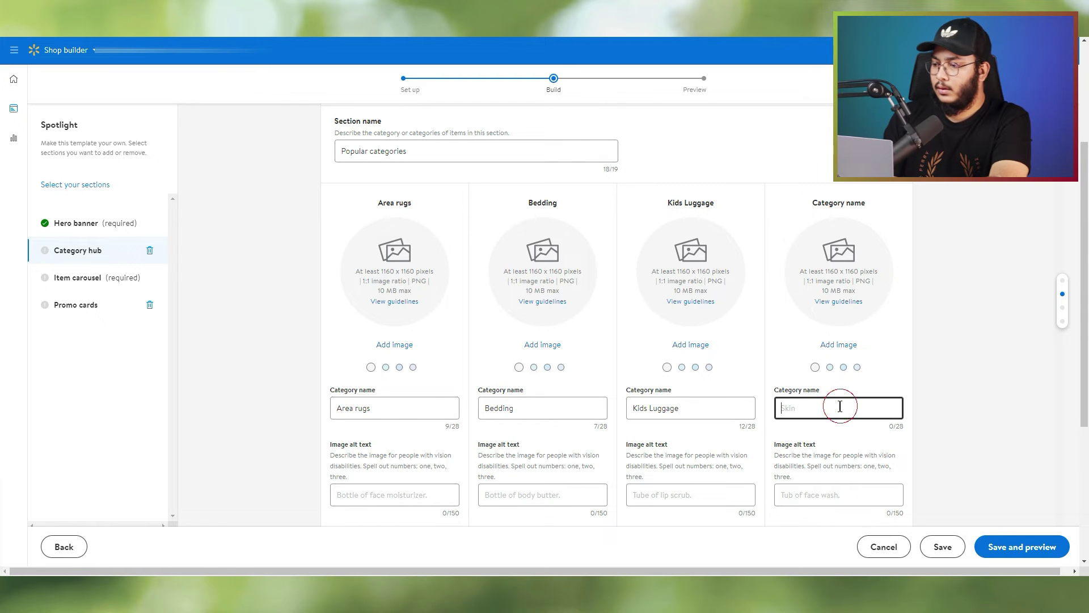
pyautogui.write('Lids Be')
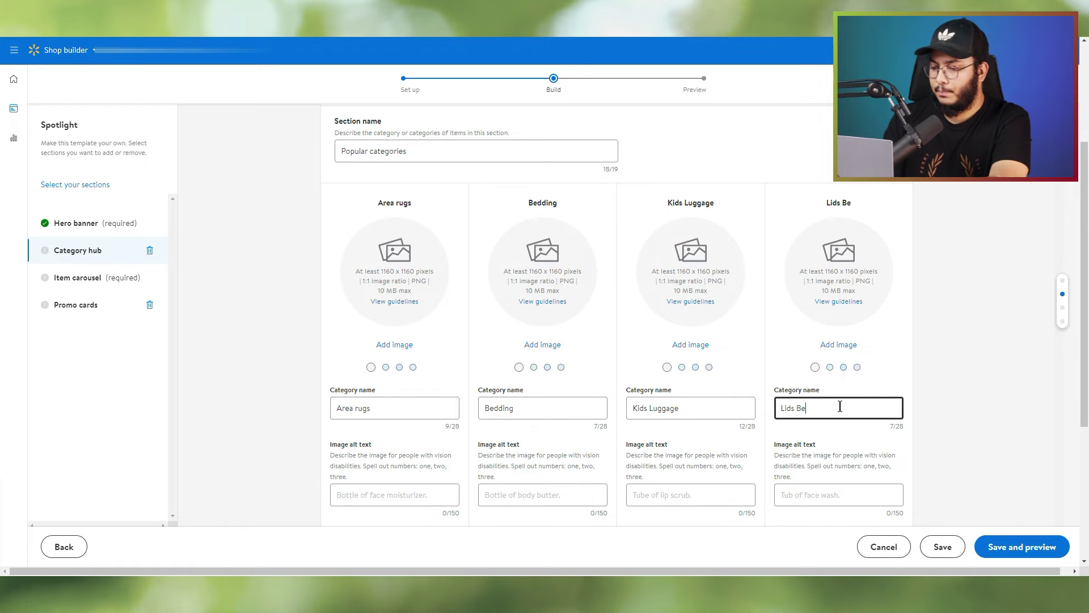
pyautogui.click(972, 377)
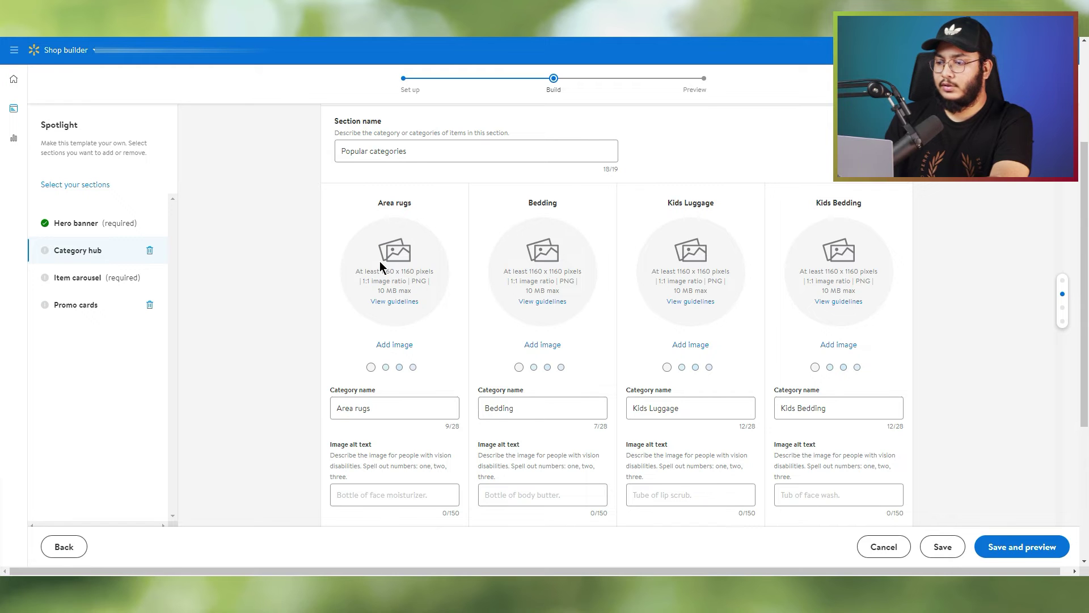
# - Change two category names to "Area Rugs" and "Kids Luggages", and upload rug, navy bedding, Spider-Man luggage and Paw Patrol bedding images to the four categories
pyautogui.click(335, 409)
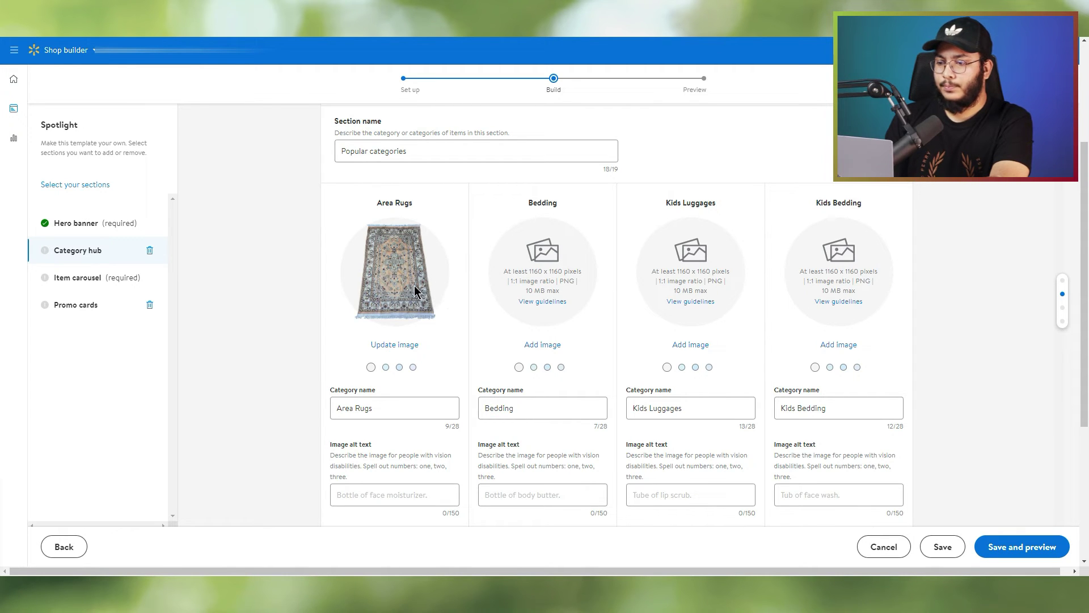
pyautogui.click(546, 345)
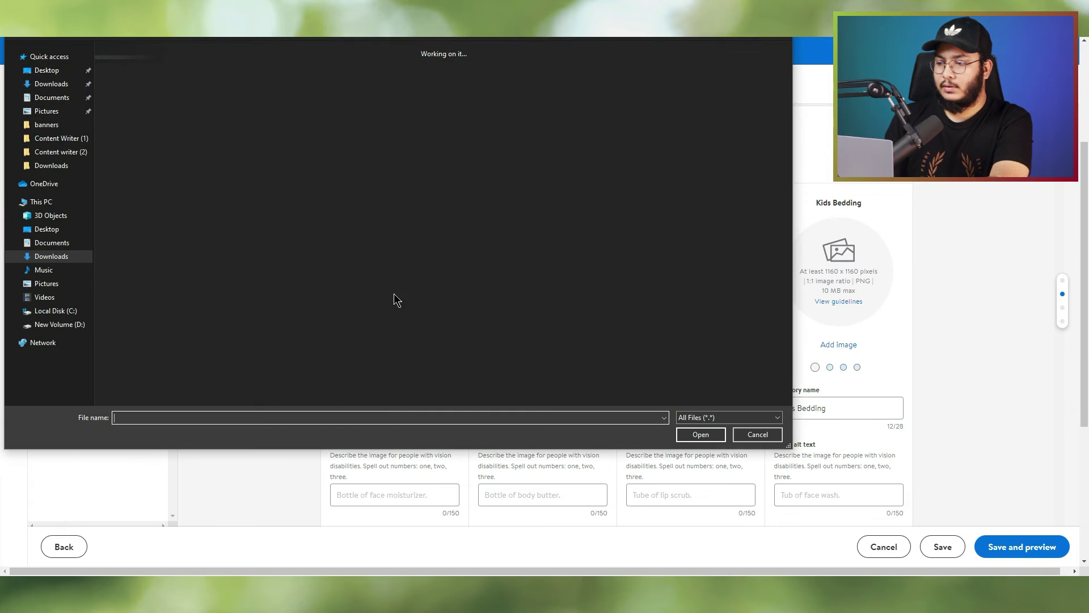
pyautogui.doubleClick(256, 90)
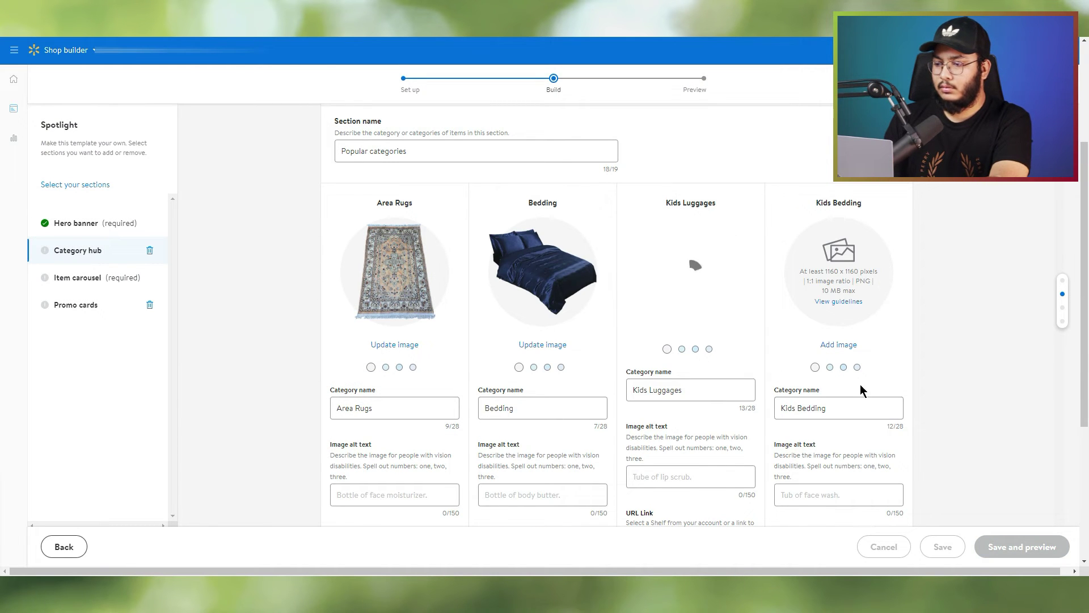
pyautogui.click(839, 344)
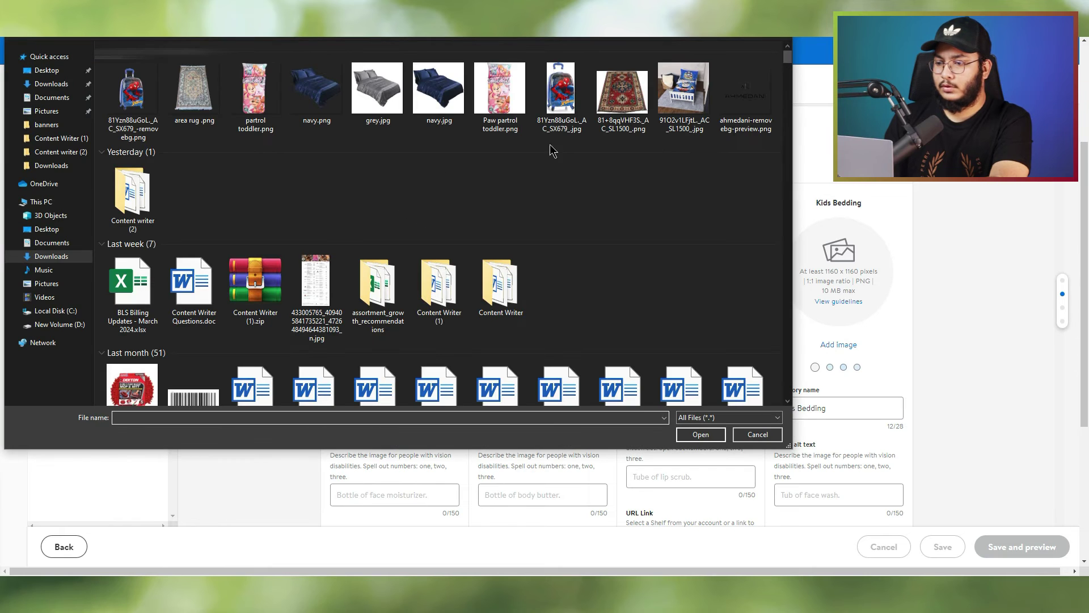
pyautogui.doubleClick(261, 98)
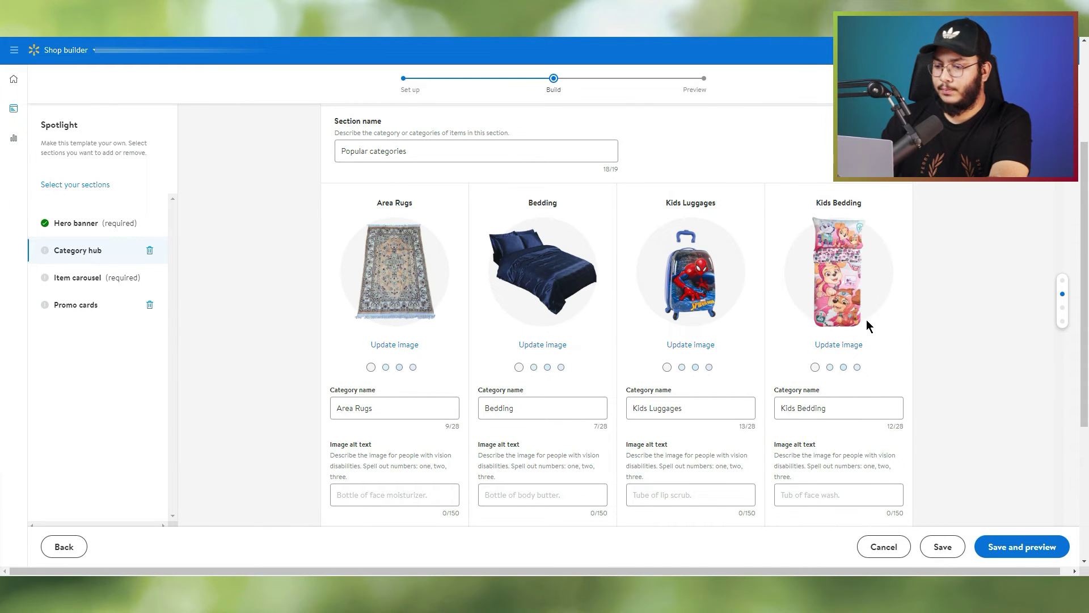
pyautogui.scroll(-2, 533, 352)
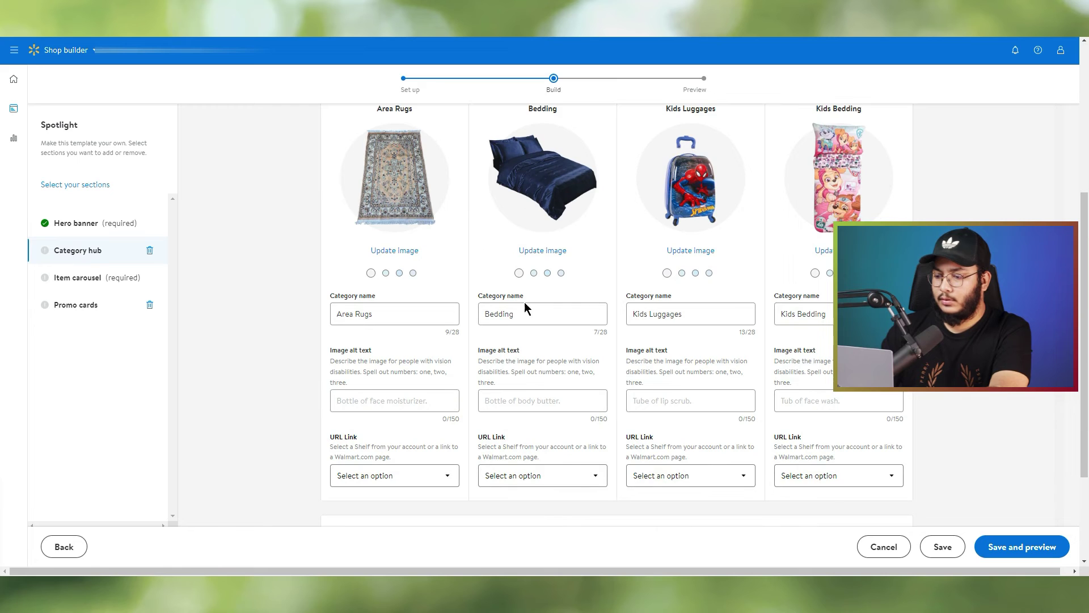
pyautogui.scroll(2, 310, 279)
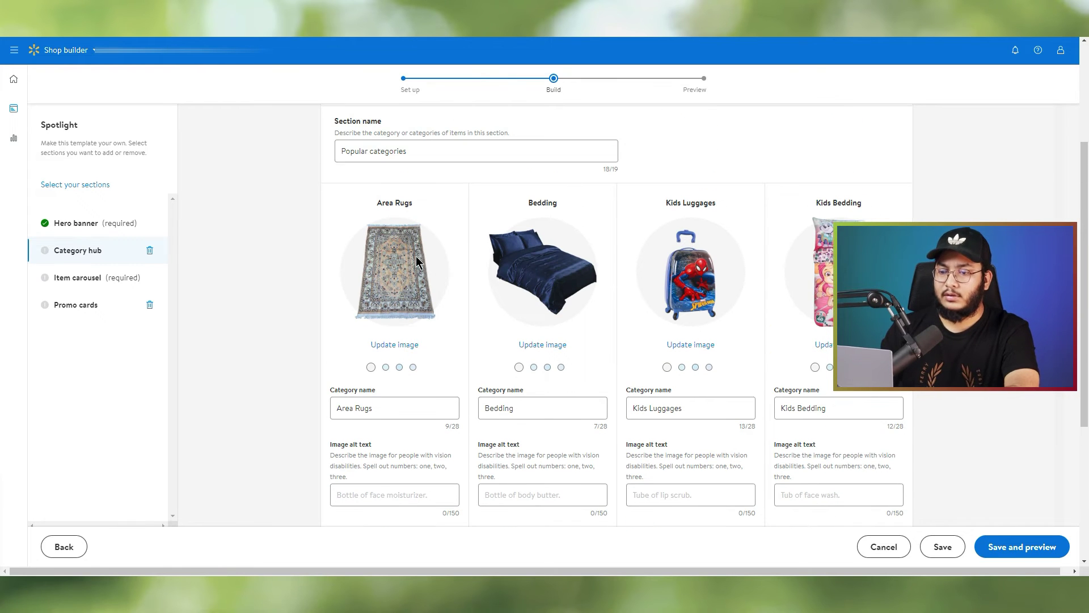
# - Review the optional category hub and item carousel sections available for the page, and return to the category hub
pyautogui.click(85, 185)
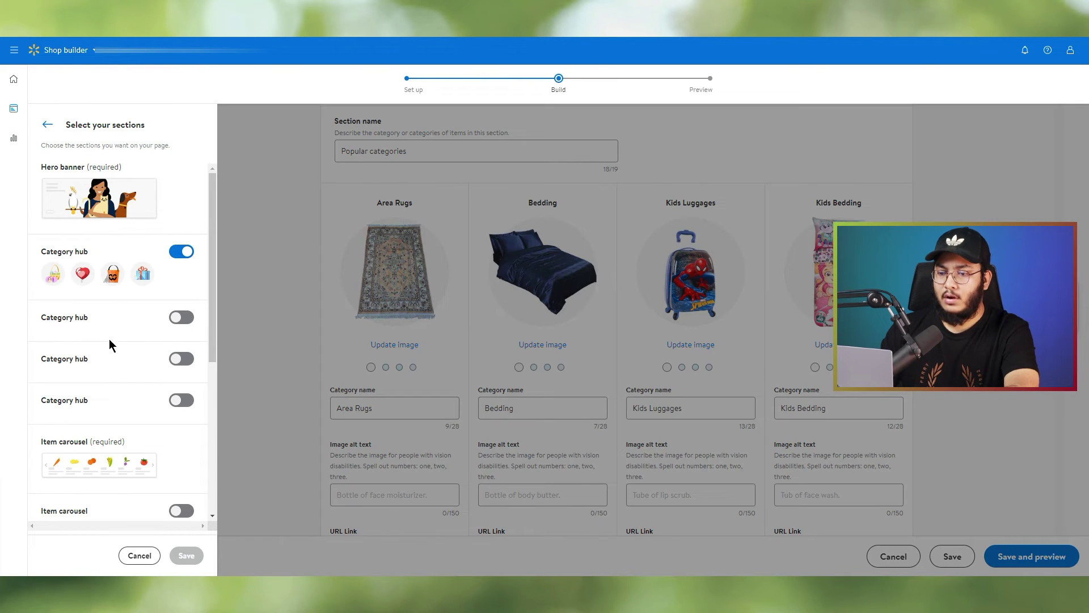
pyautogui.scroll(-3, 165, 422)
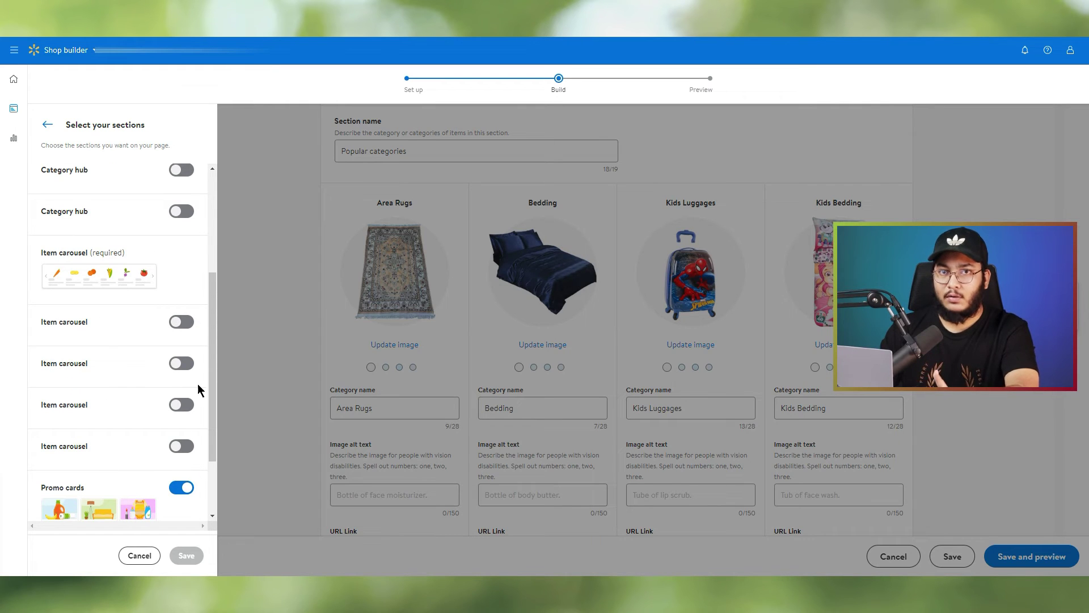
pyautogui.click(47, 125)
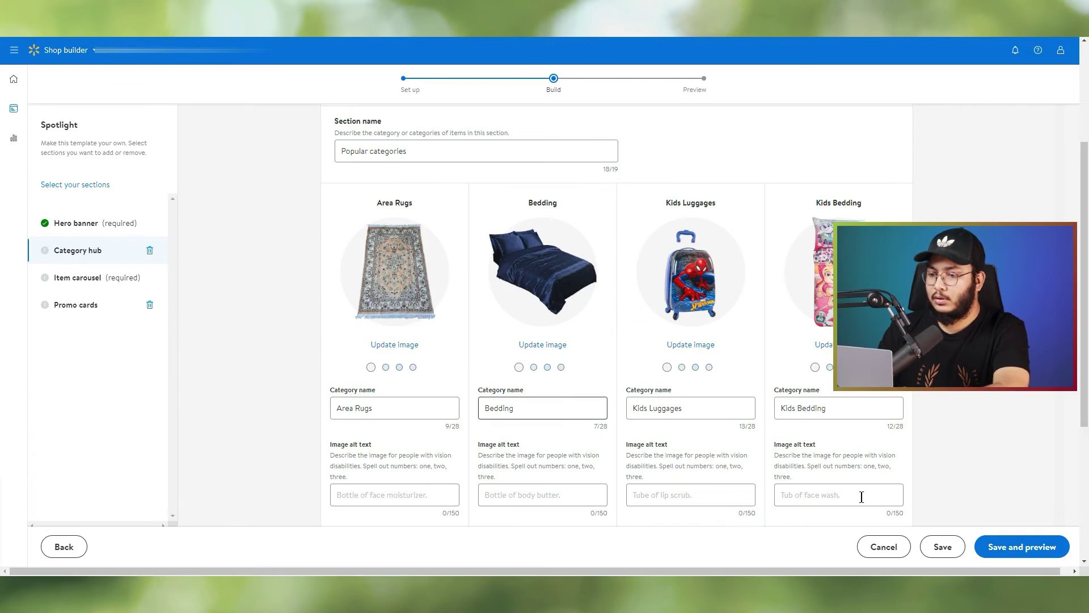
# - Enter the image alt texts "rugs", "bedding", "luggage" and "kids sheet set" for the four categories
pyautogui.scroll(-3, 513, 413)
pyautogui.click(420, 305)
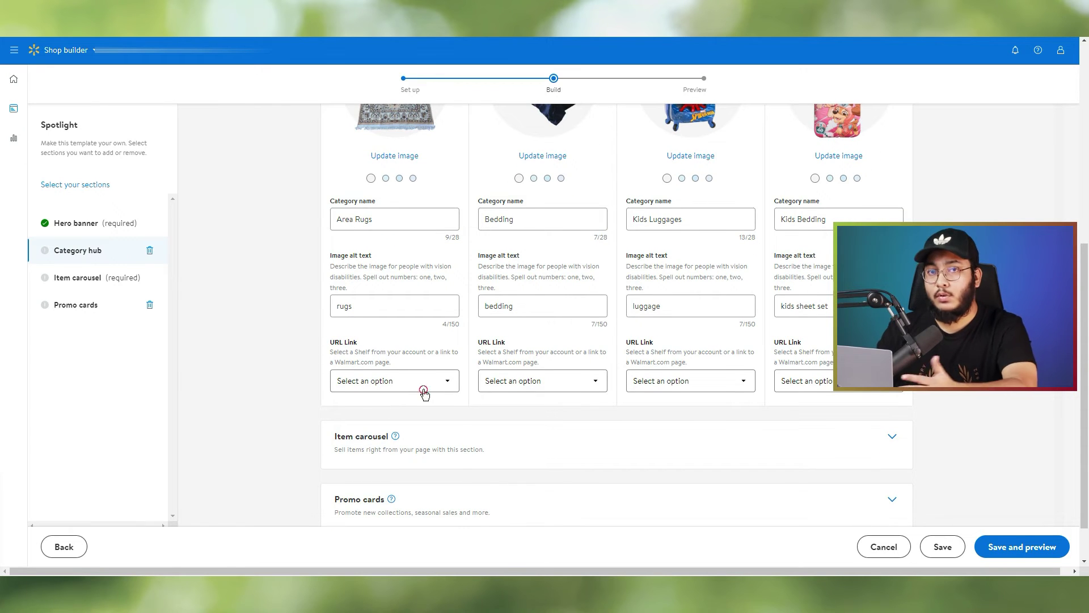
# - Examine the URL link options for the Area Rugs category and go over the category hub's completed fields
pyautogui.click(424, 391)
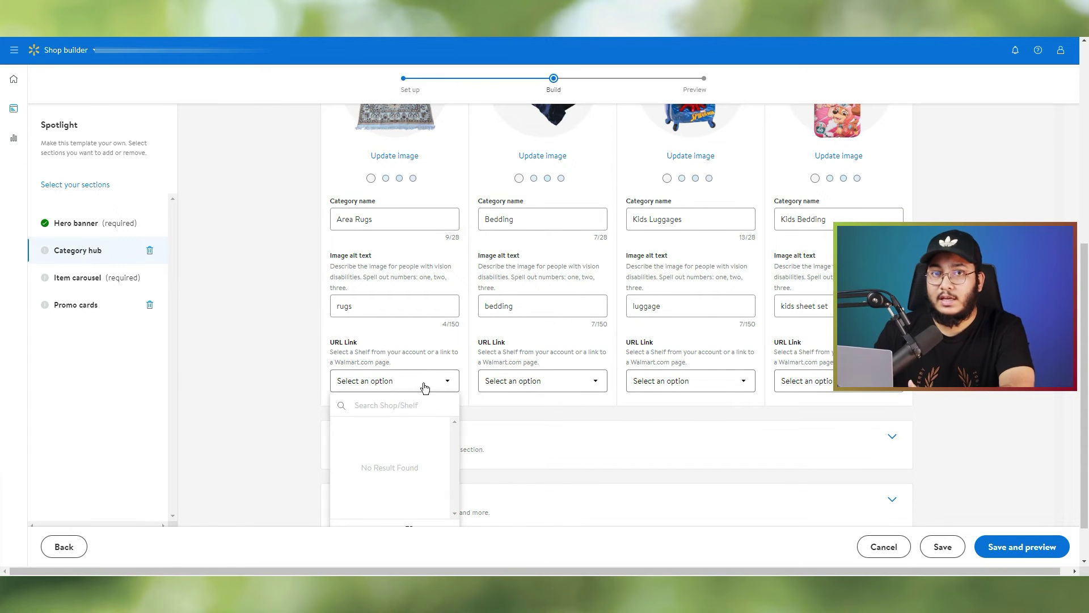
pyautogui.scroll(-2, 407, 367)
pyautogui.click(255, 329)
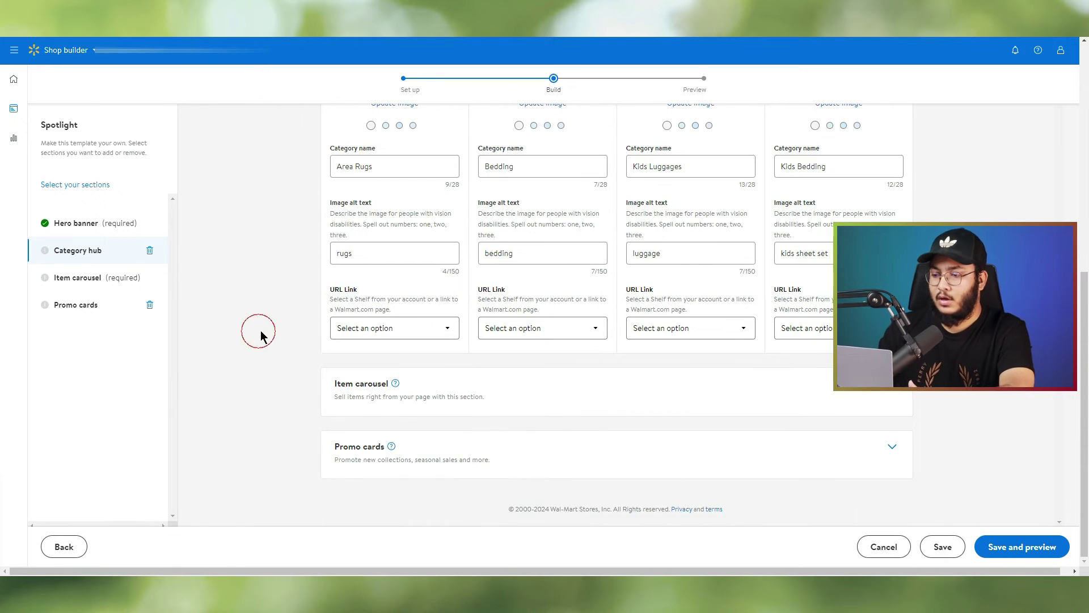
pyautogui.click(418, 333)
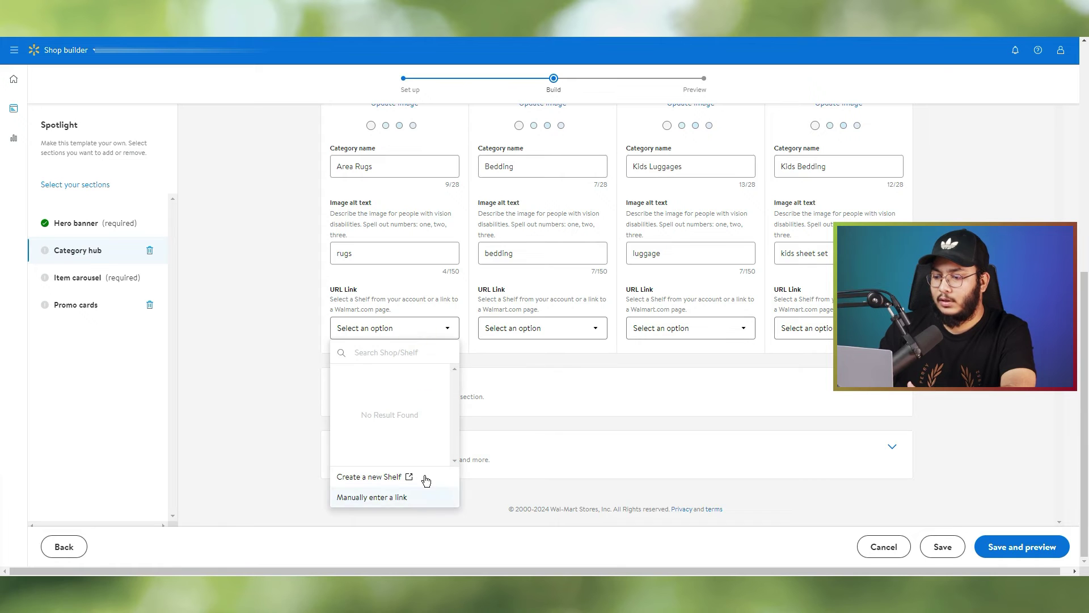
pyautogui.click(627, 397)
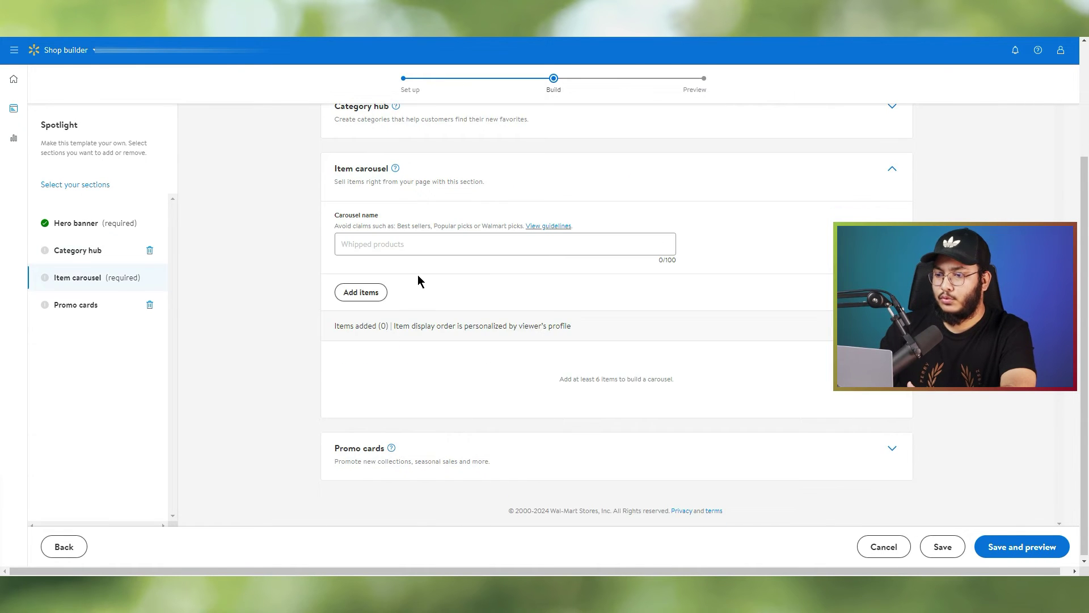
pyautogui.scroll(3, 418, 278)
pyautogui.click(444, 260)
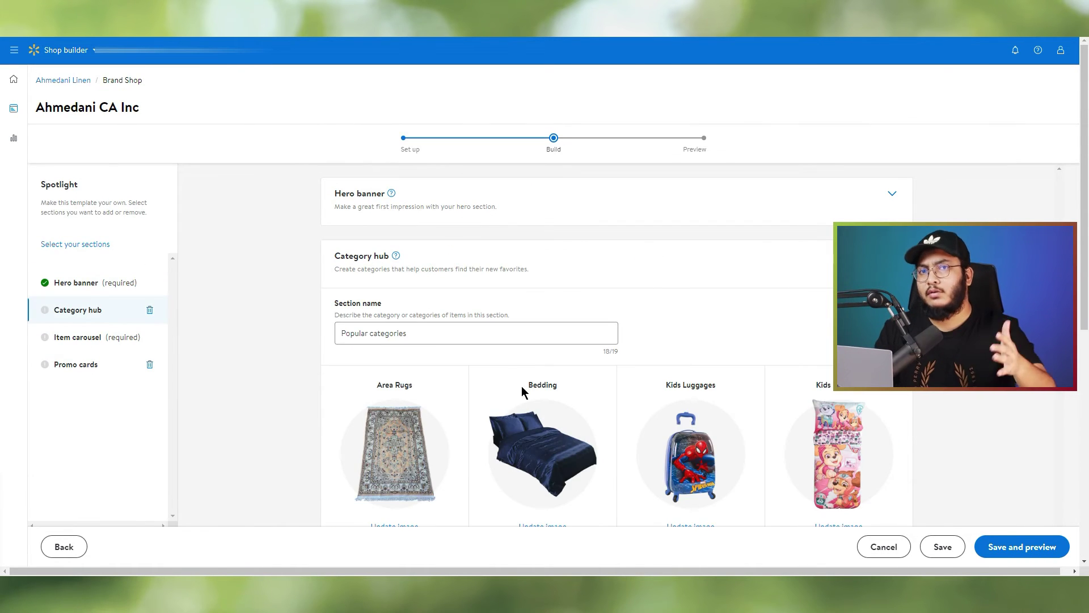
pyautogui.scroll(-5, 326, 391)
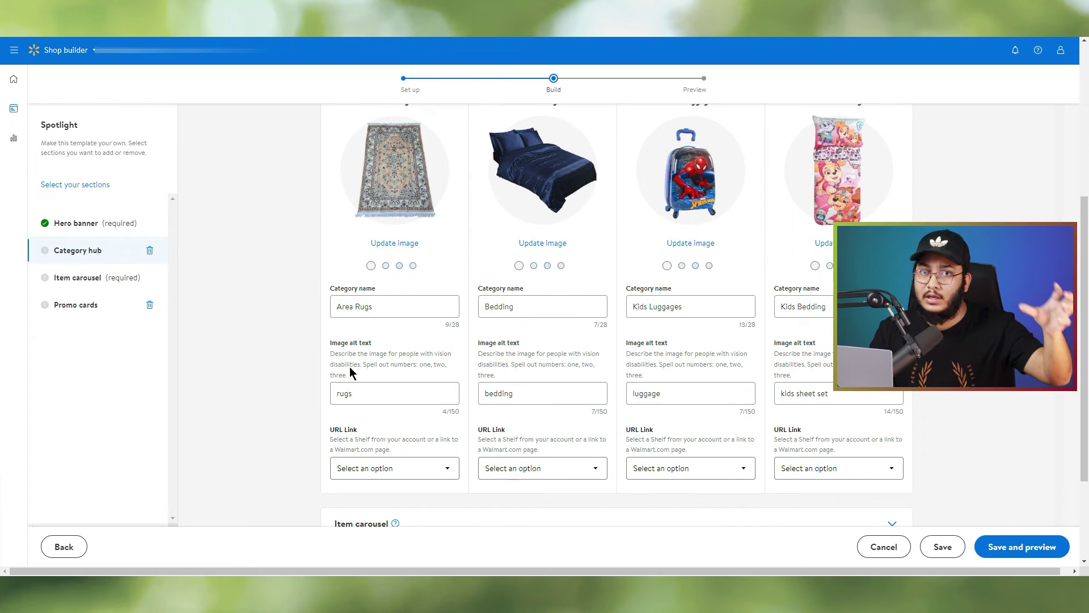
pyautogui.scroll(-3, 376, 365)
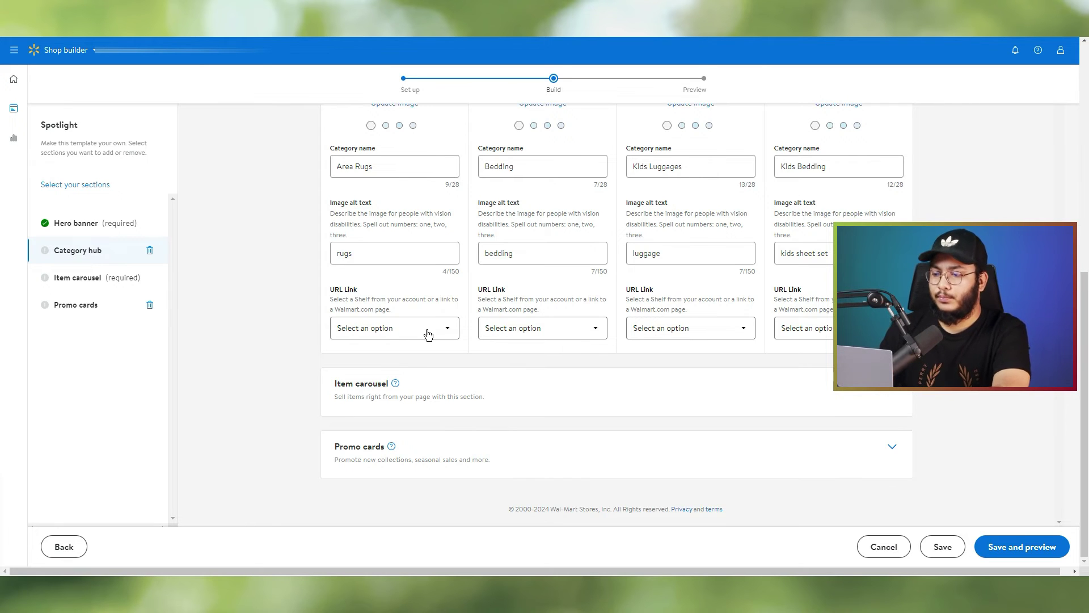
pyautogui.scroll(2, 430, 335)
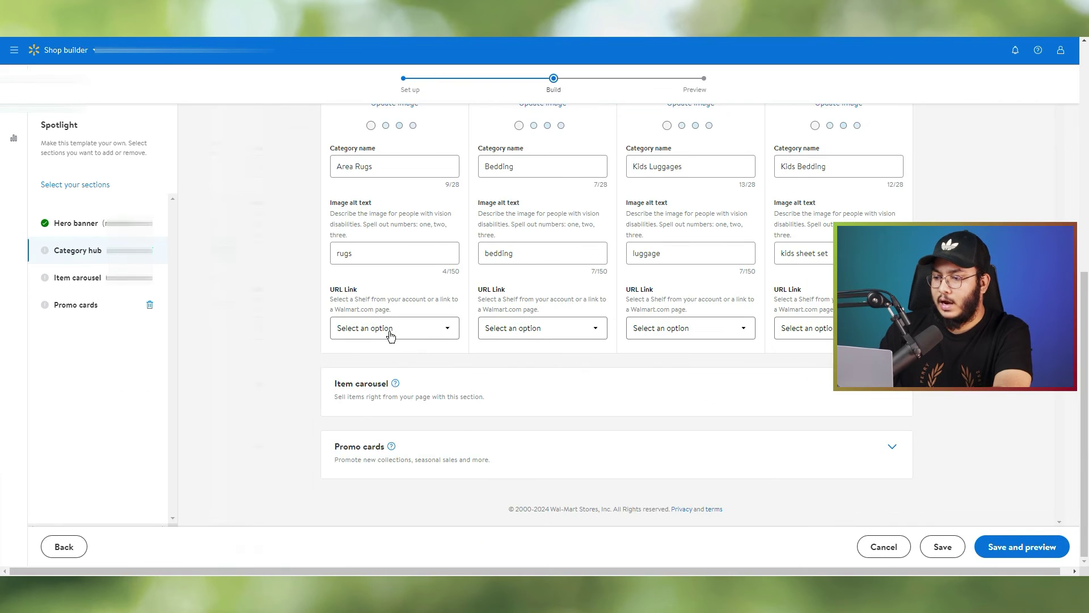
# - Choose to enter all four category links manually and paste a Walmart.com page URL for each category
pyautogui.click(445, 396)
pyautogui.hotkey('ctrl', 'v')
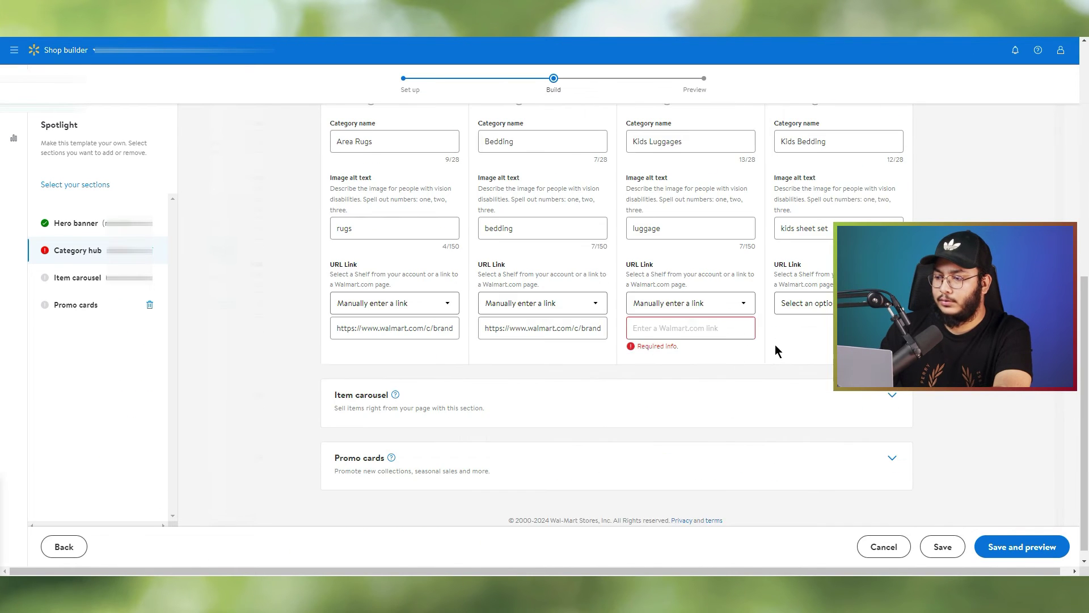
pyautogui.click(743, 332)
pyautogui.hotkey('ctrl', 'v')
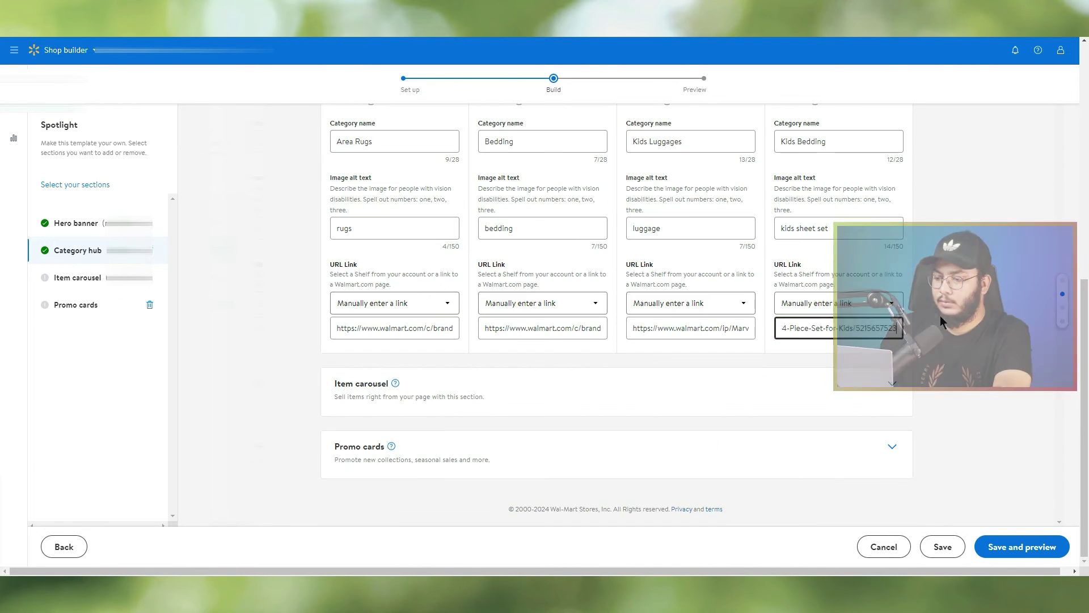
# - Look over the required and optional item carousels in the page's section list, and close the list
pyautogui.click(203, 298)
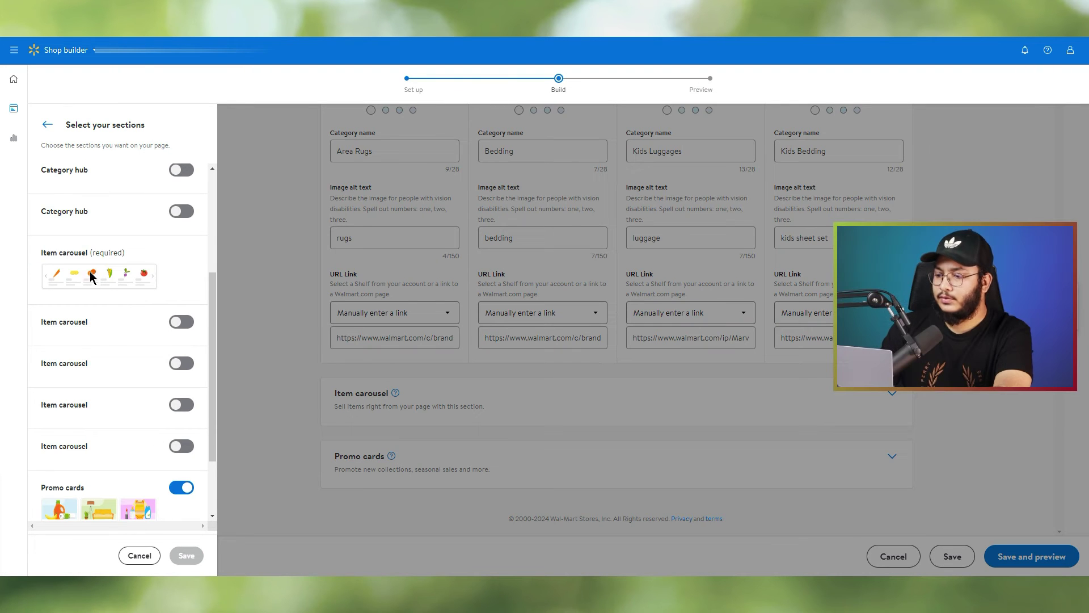
pyautogui.click(297, 271)
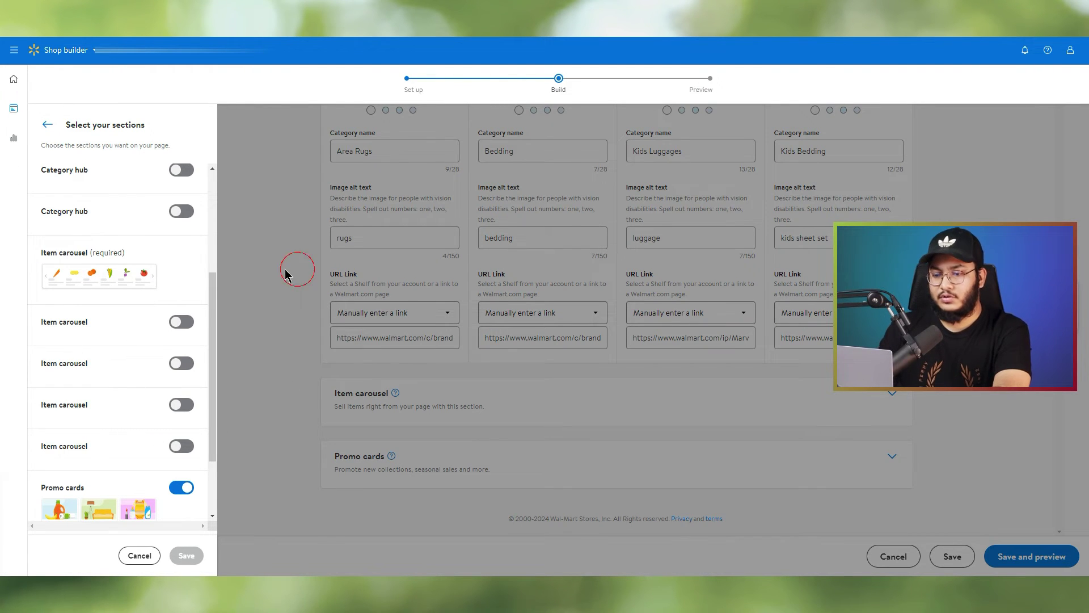
pyautogui.click(44, 125)
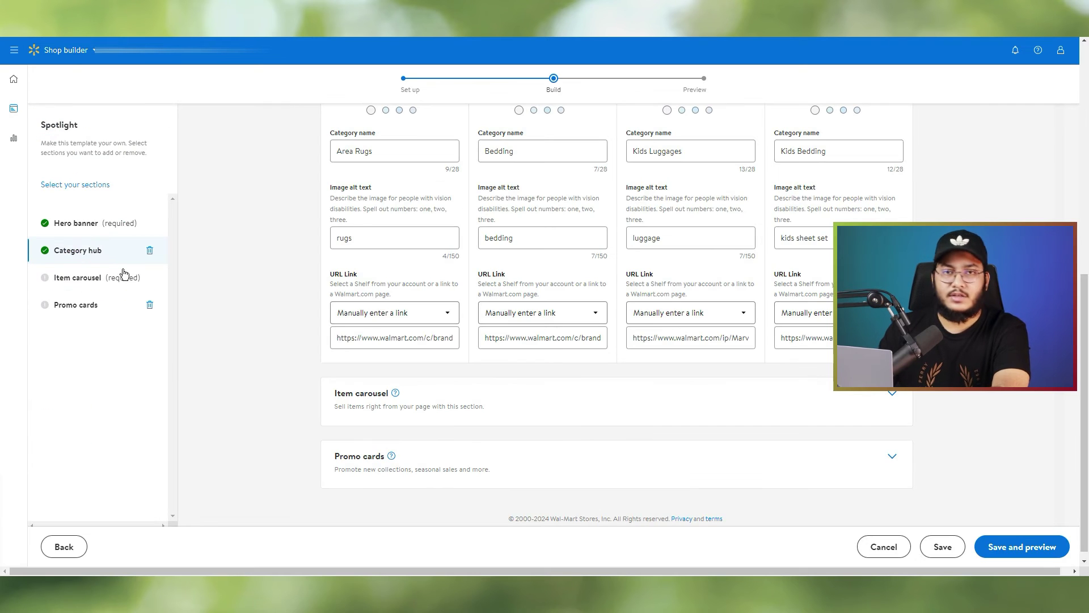
# - Open the item carousel section and name the carousel "Area rugs"
pyautogui.click(79, 278)
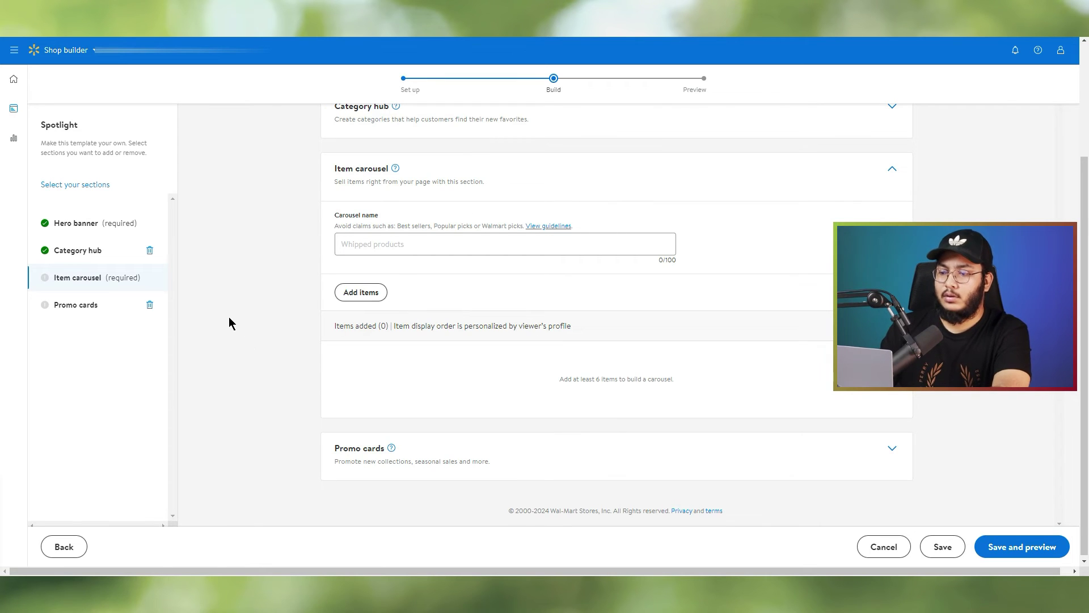
pyautogui.scroll(2, 229, 315)
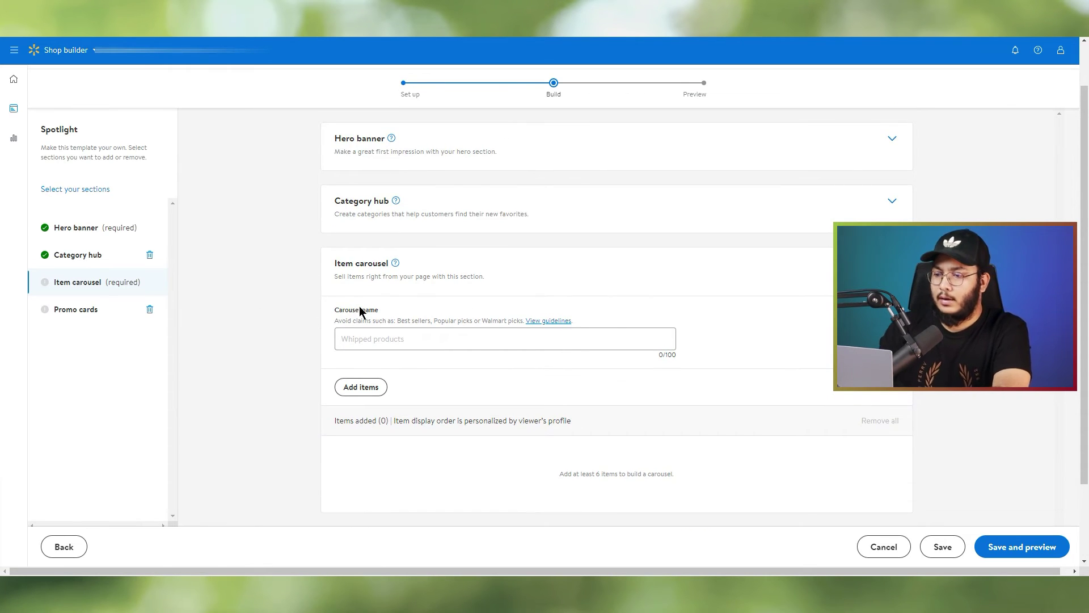
pyautogui.click(366, 342)
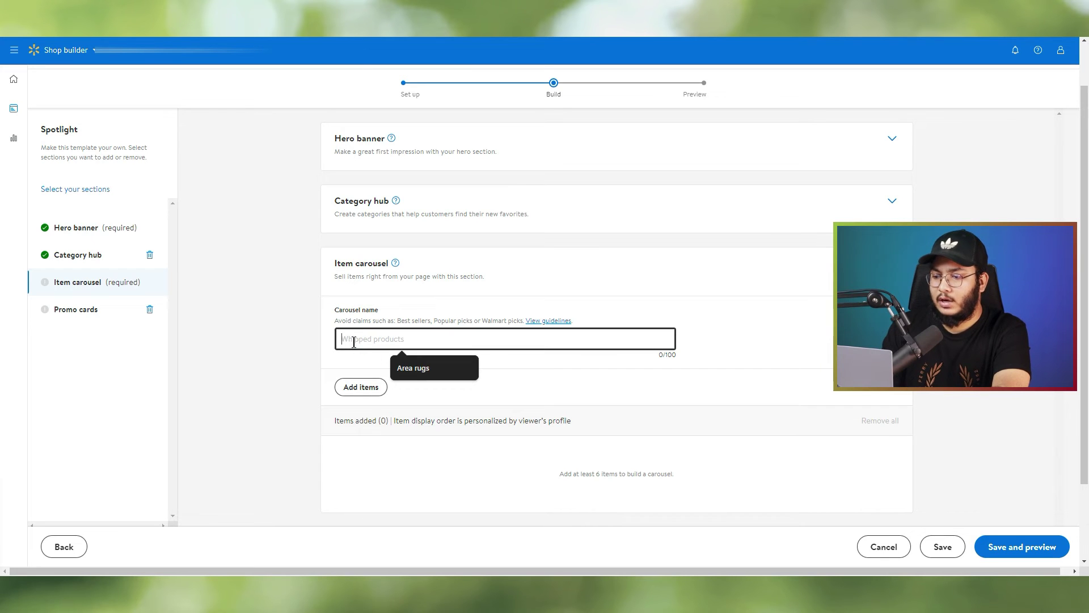
pyautogui.click(432, 368)
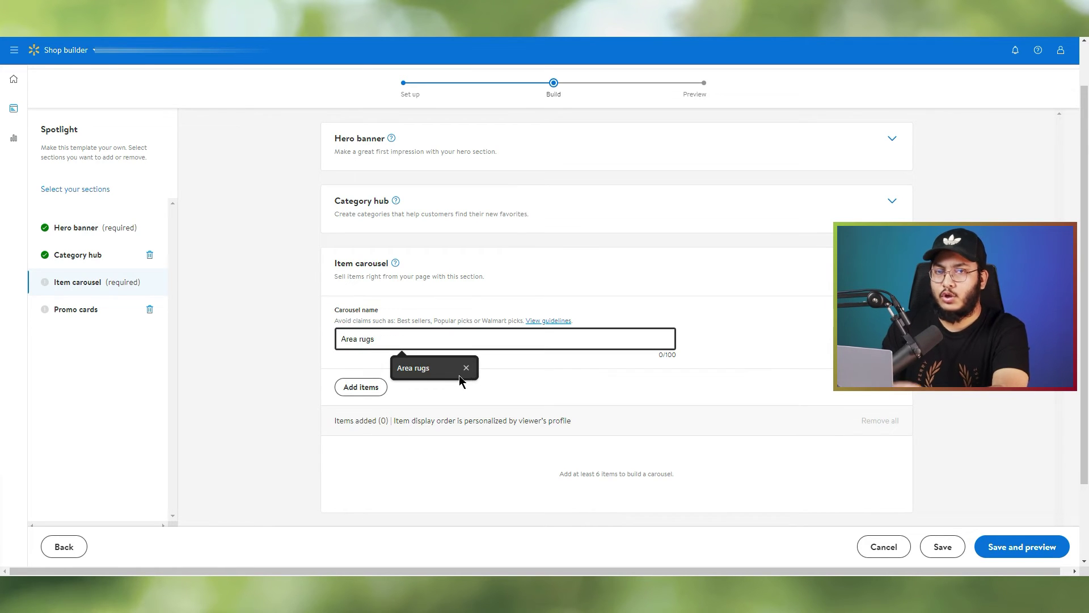
pyautogui.click(438, 369)
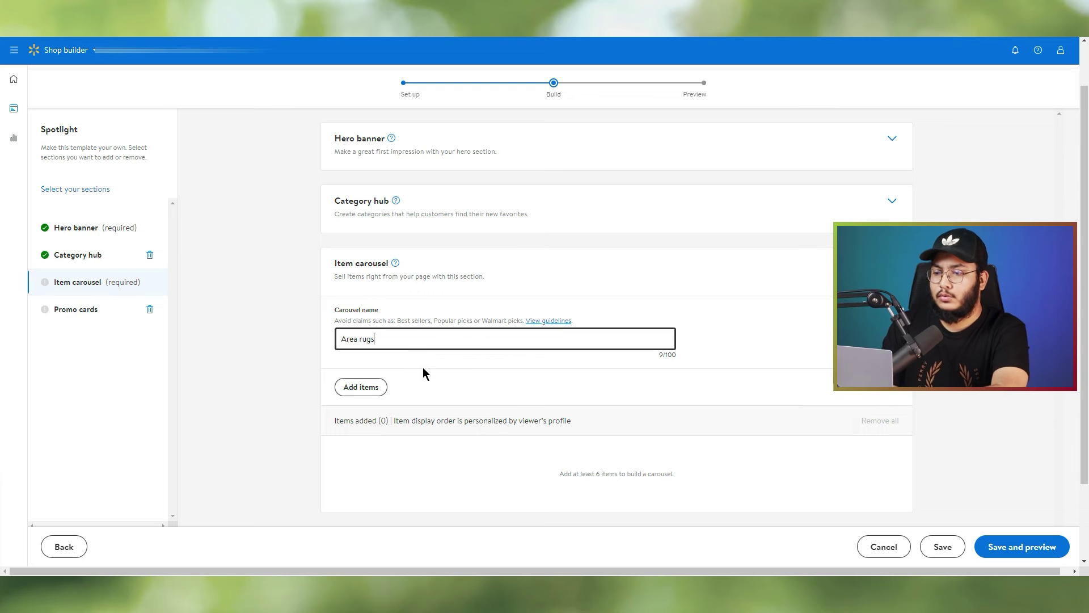
# - Open the item selection for the Area rugs carousel and compare searching by name with searching by item ID
pyautogui.click(362, 392)
pyautogui.click(436, 222)
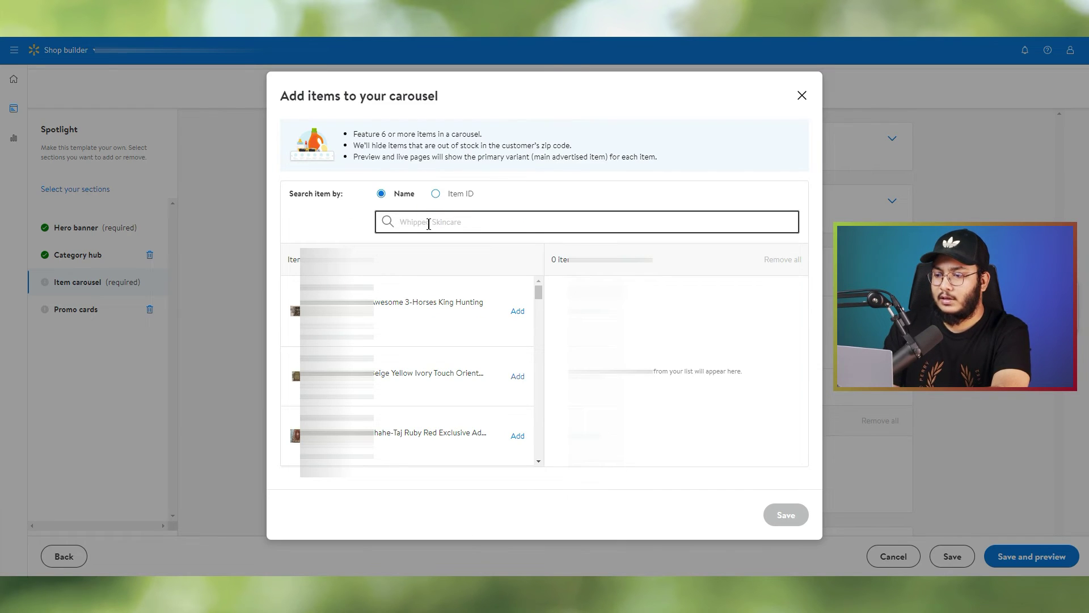
pyautogui.click(436, 194)
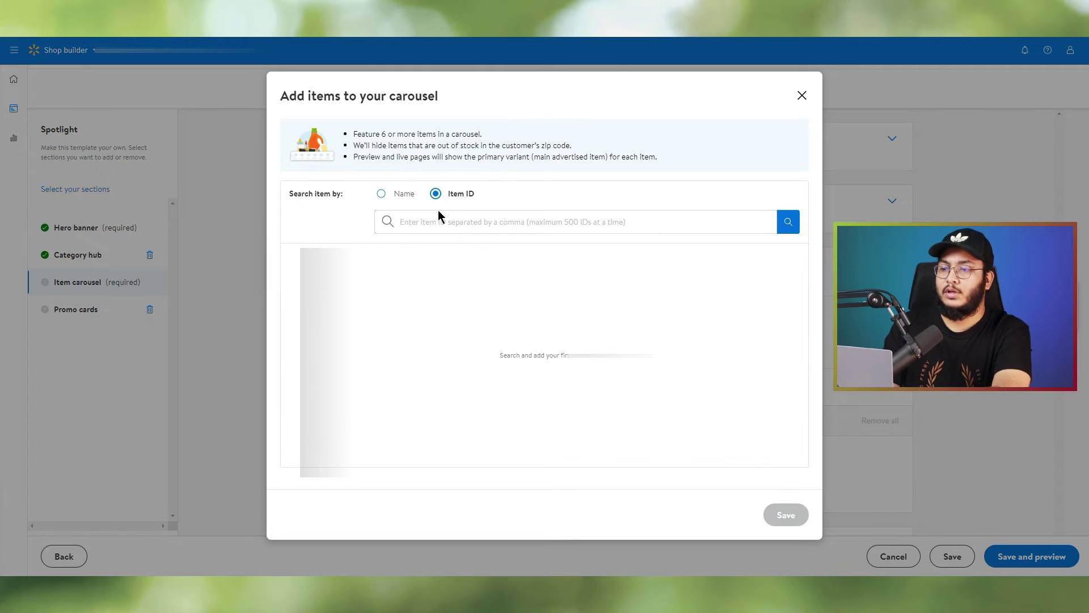
pyautogui.click(401, 195)
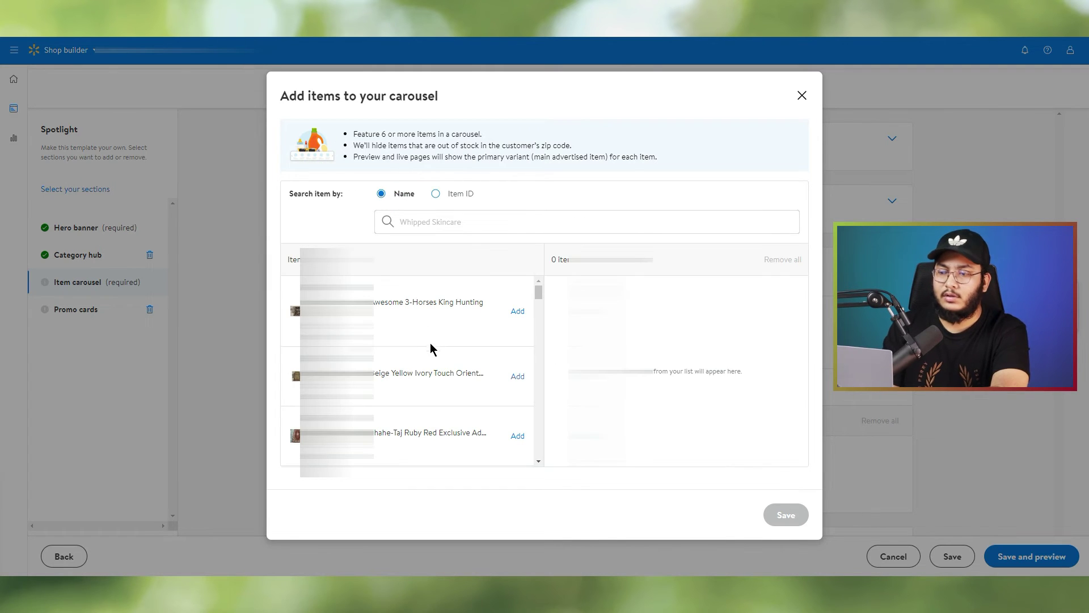
pyautogui.click(451, 200)
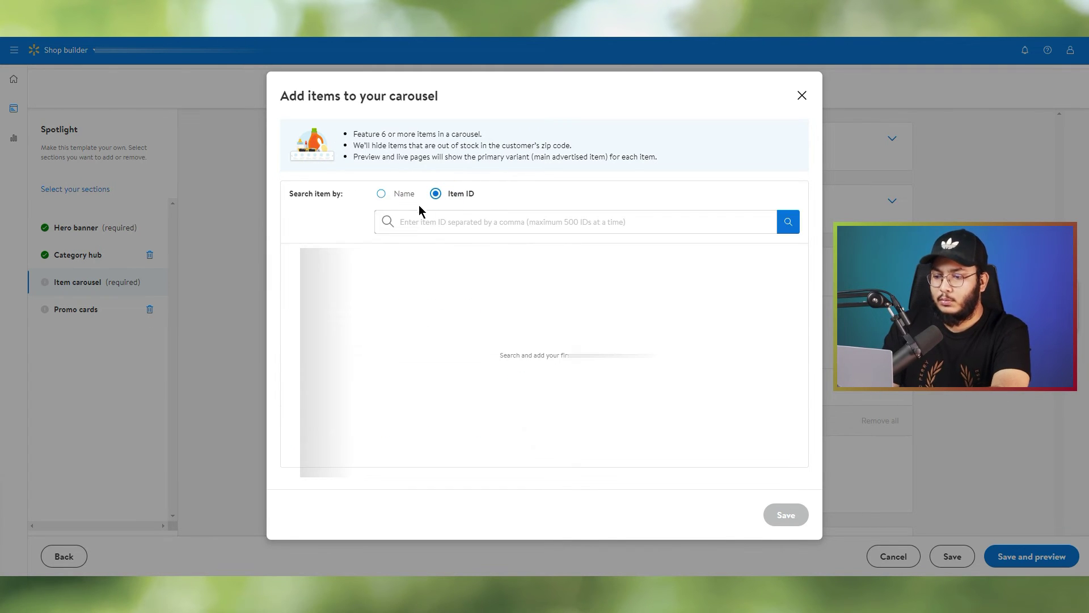
pyautogui.click(401, 198)
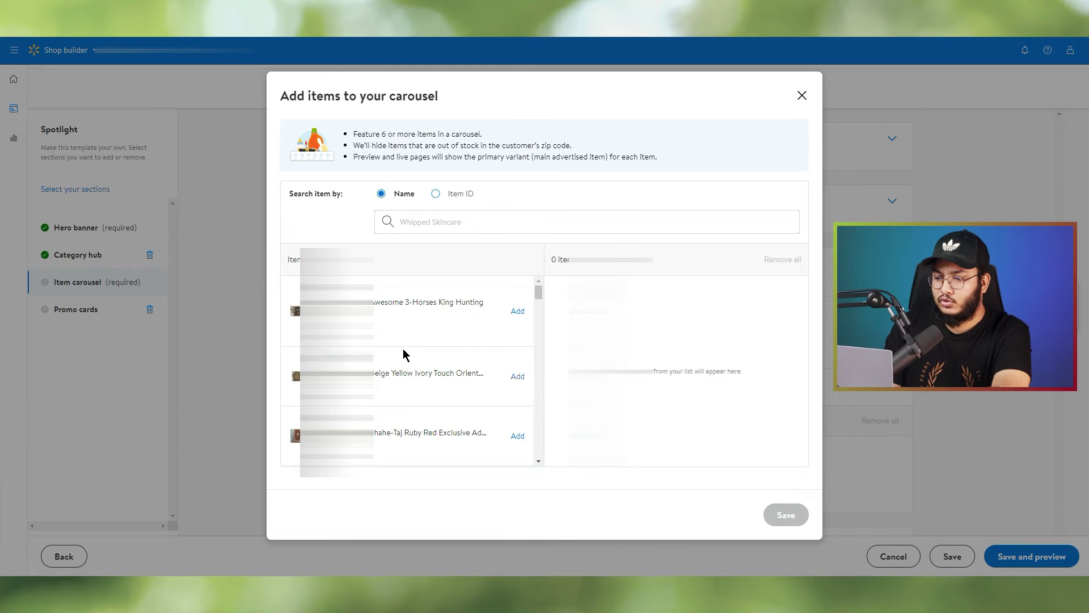
pyautogui.scroll(-3, 397, 416)
pyautogui.scroll(3, 416, 419)
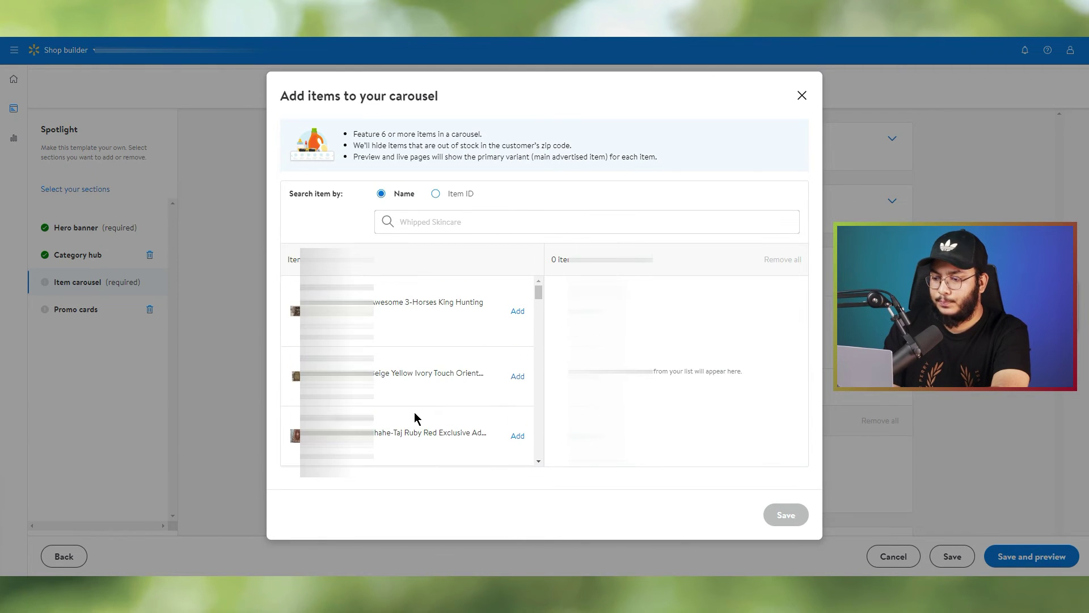
# - Add ten rugs from the item list to the Area rugs carousel and save the selection
pyautogui.click(518, 312)
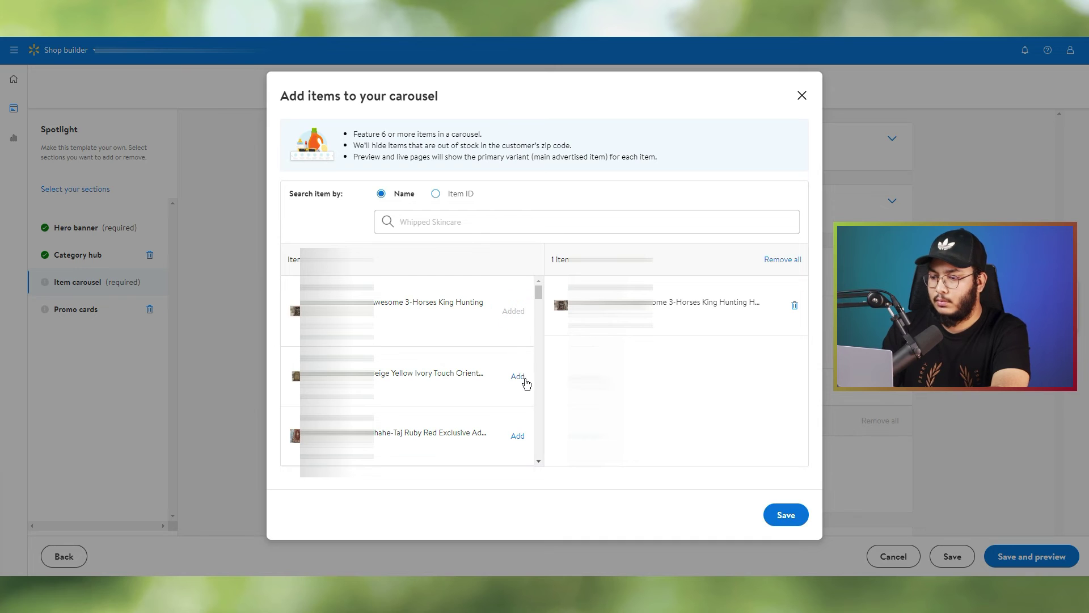
pyautogui.click(518, 377)
pyautogui.click(518, 436)
pyautogui.scroll(-2, 520, 448)
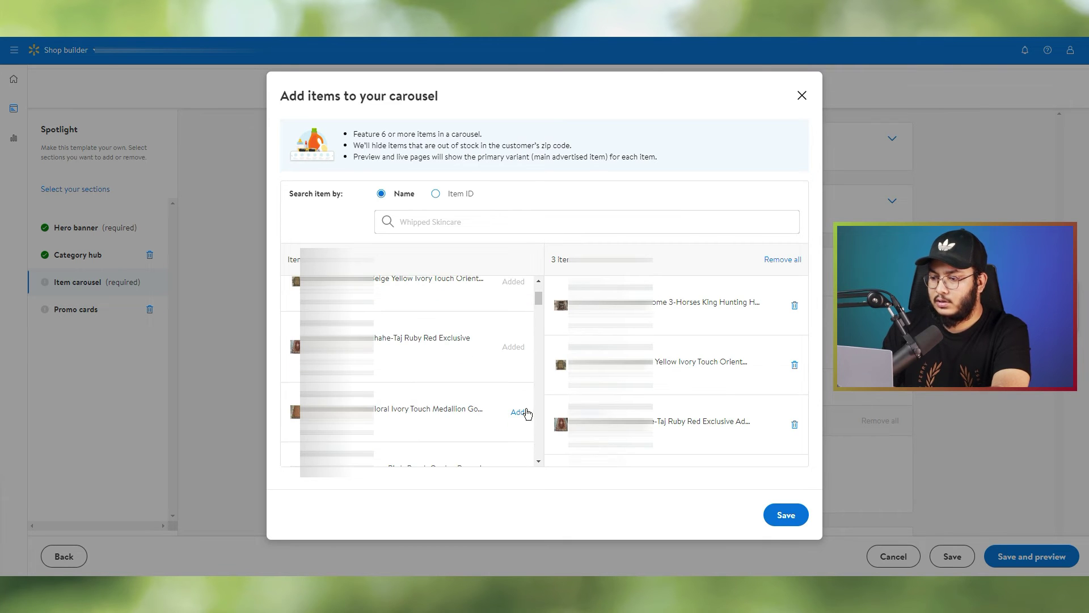
pyautogui.click(518, 412)
pyautogui.scroll(-3, 520, 440)
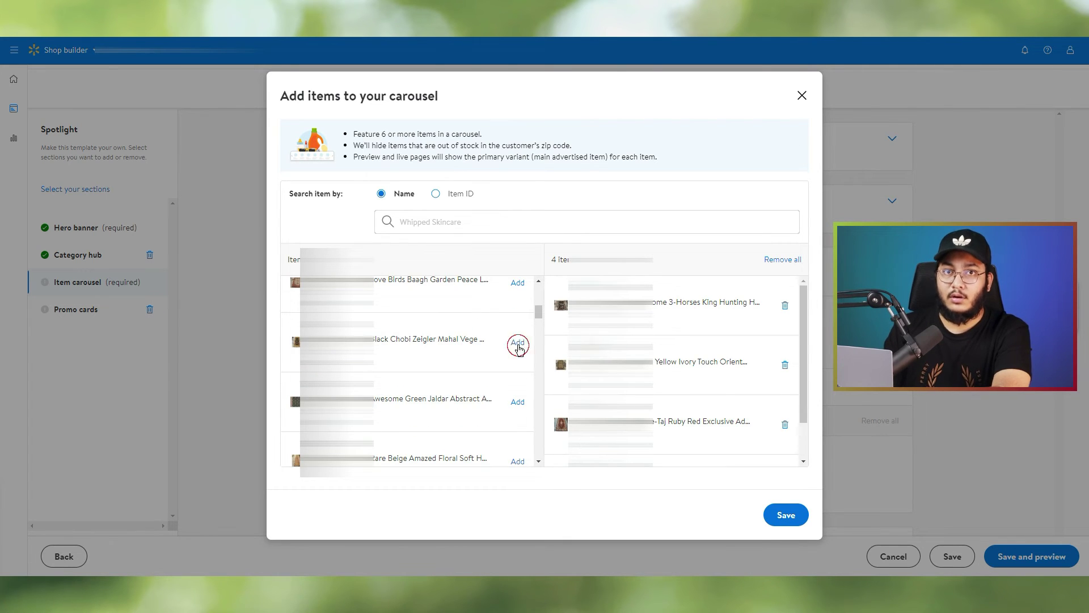
pyautogui.click(516, 406)
pyautogui.click(516, 281)
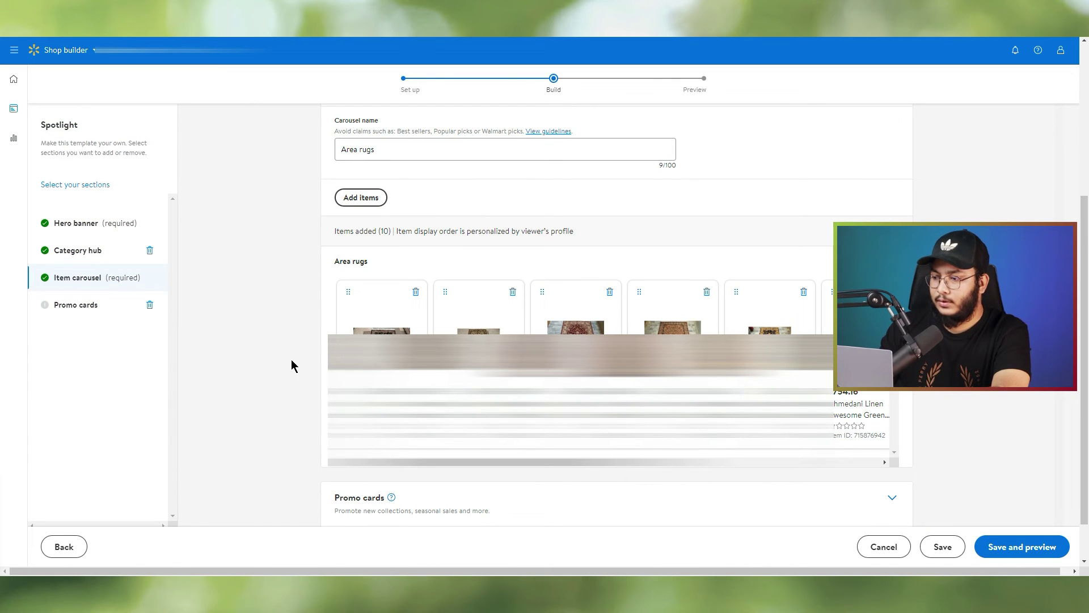
pyautogui.scroll(-1, 617, 312)
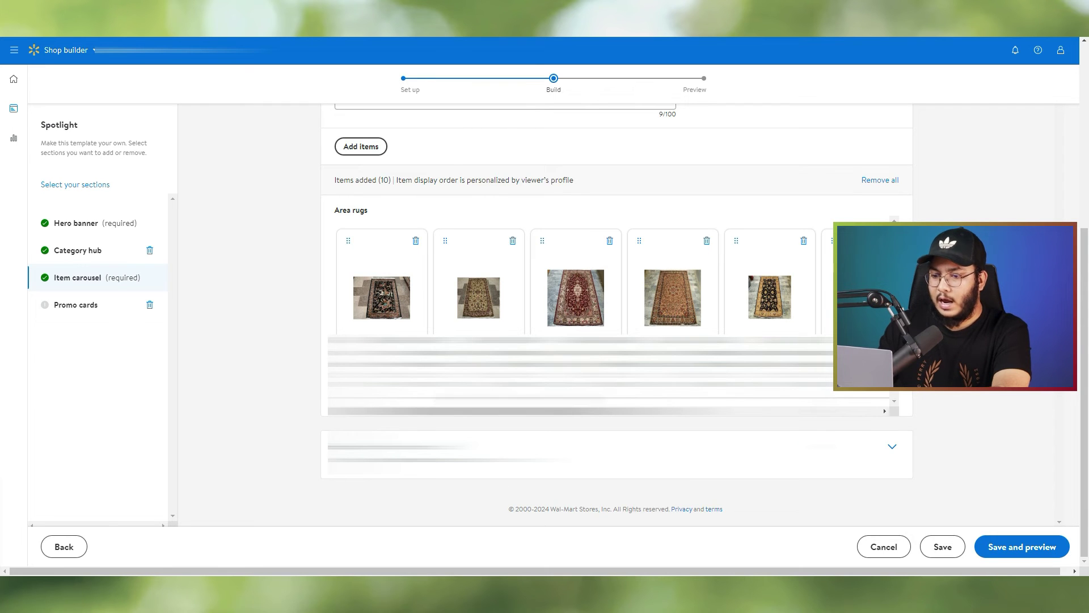
# - Open the promo cards section and look over its section name and the fields of all three cards
pyautogui.click(84, 306)
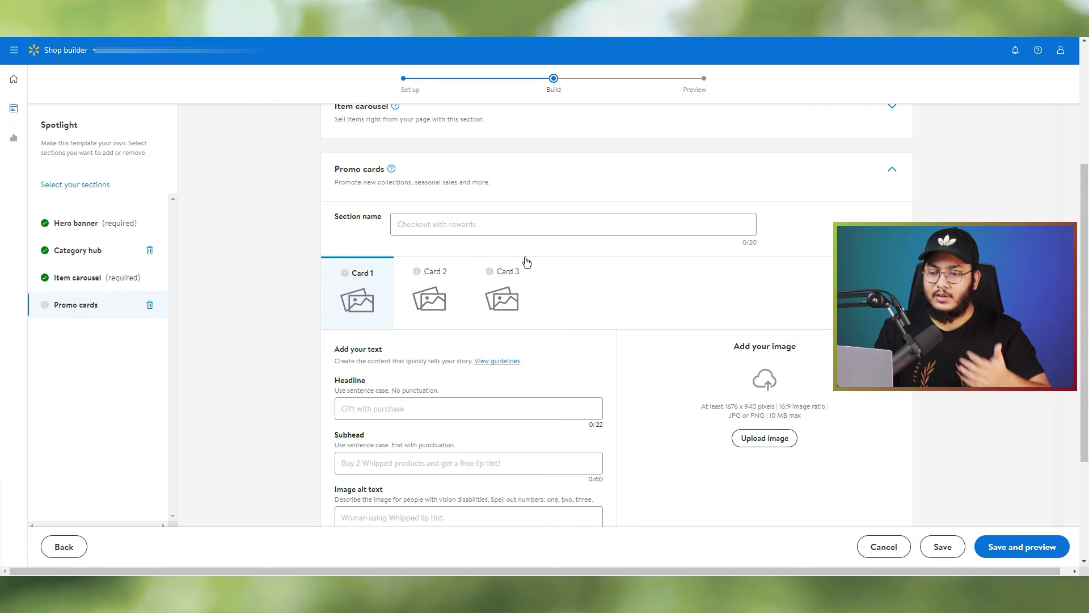
pyautogui.click(444, 221)
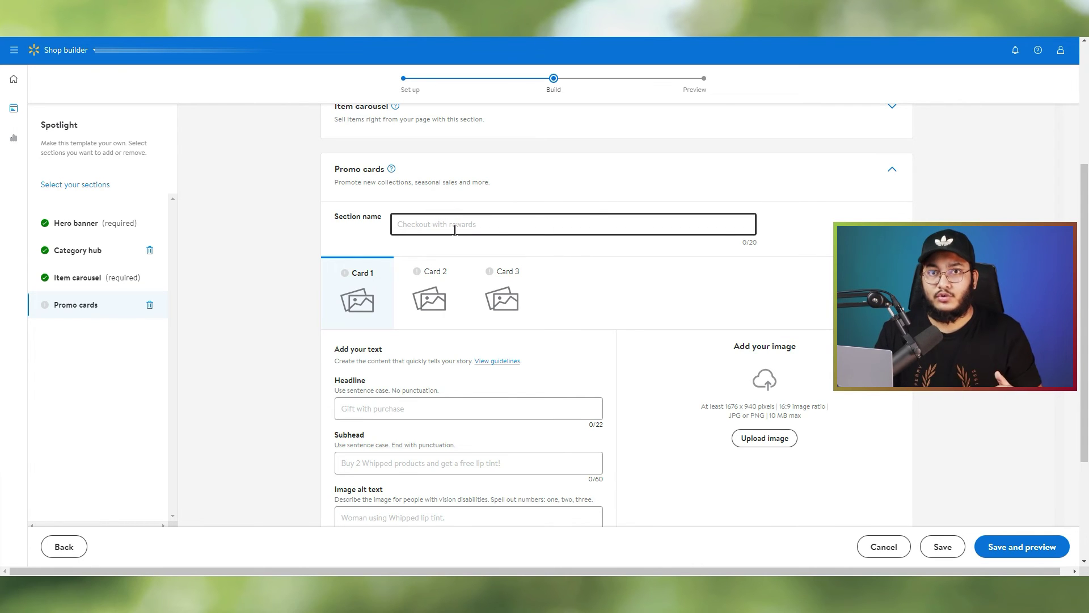
pyautogui.scroll(-3, 650, 315)
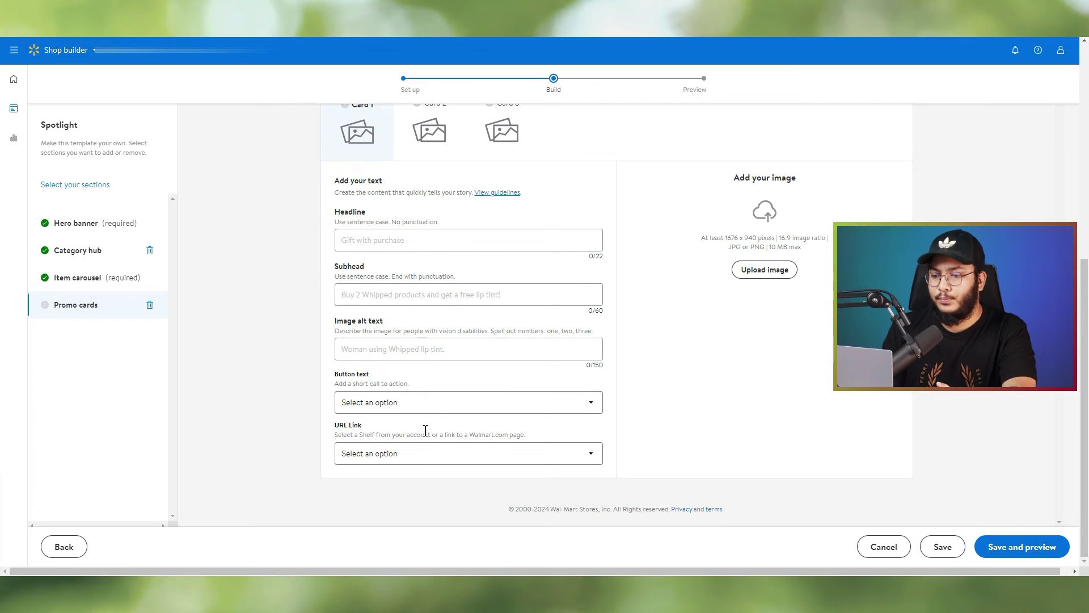
pyautogui.click(426, 186)
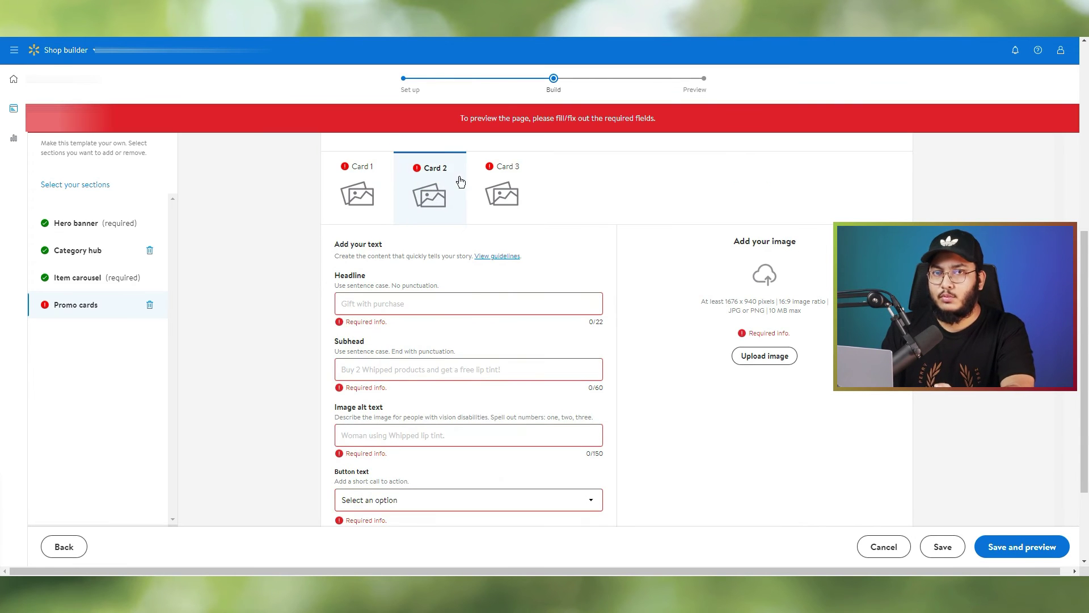
pyautogui.click(506, 187)
pyautogui.click(364, 190)
pyautogui.scroll(5, 637, 382)
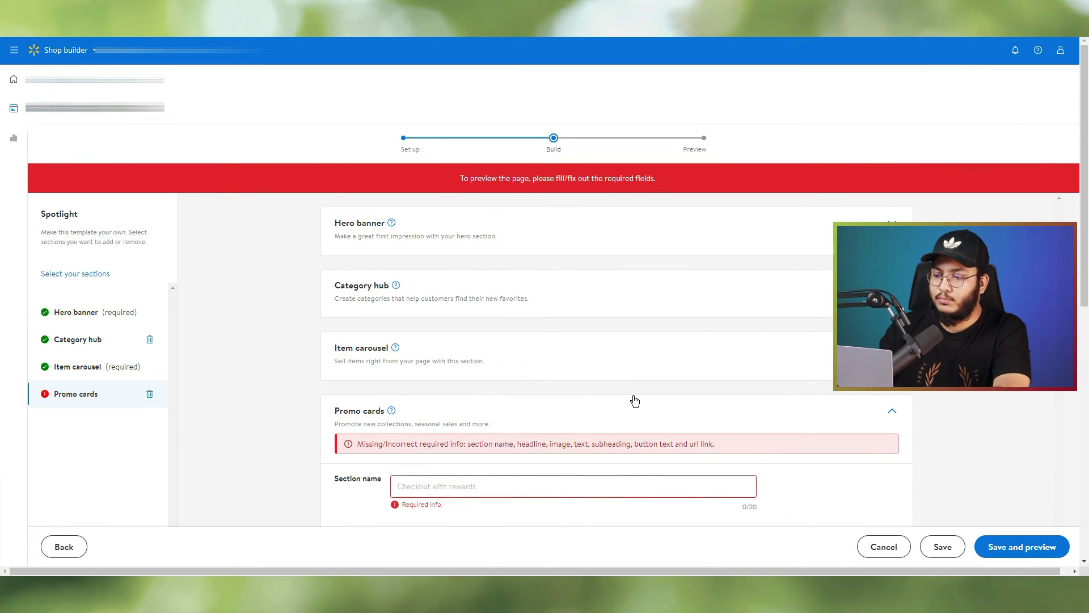
# - Name the promo section "Shop with rewards" and give Card 1 the headline "Shop with ease" and subhead "Buy now and get 10% discount!"
pyautogui.scroll(-5, 634, 401)
pyautogui.click(613, 396)
pyautogui.write('Shop with rewards')
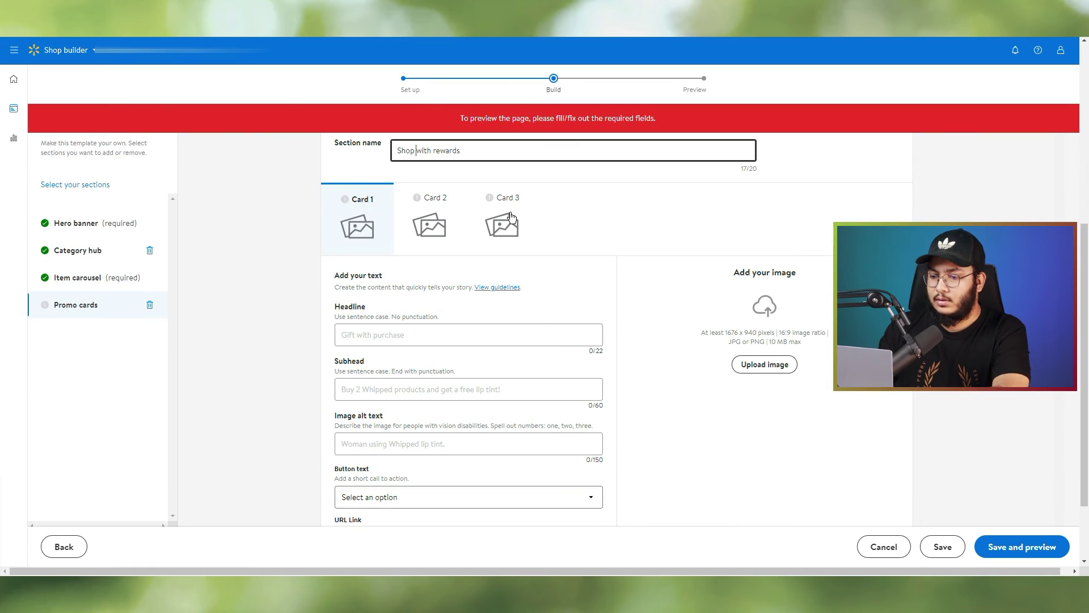
pyautogui.click(440, 334)
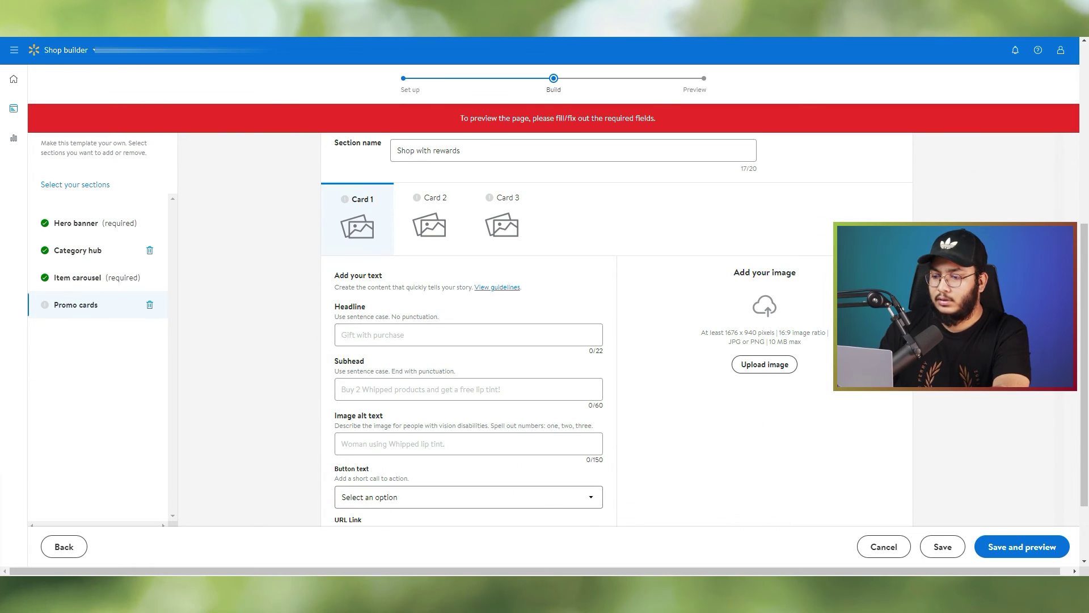
pyautogui.click(411, 335)
pyautogui.write('Get up to 10%')
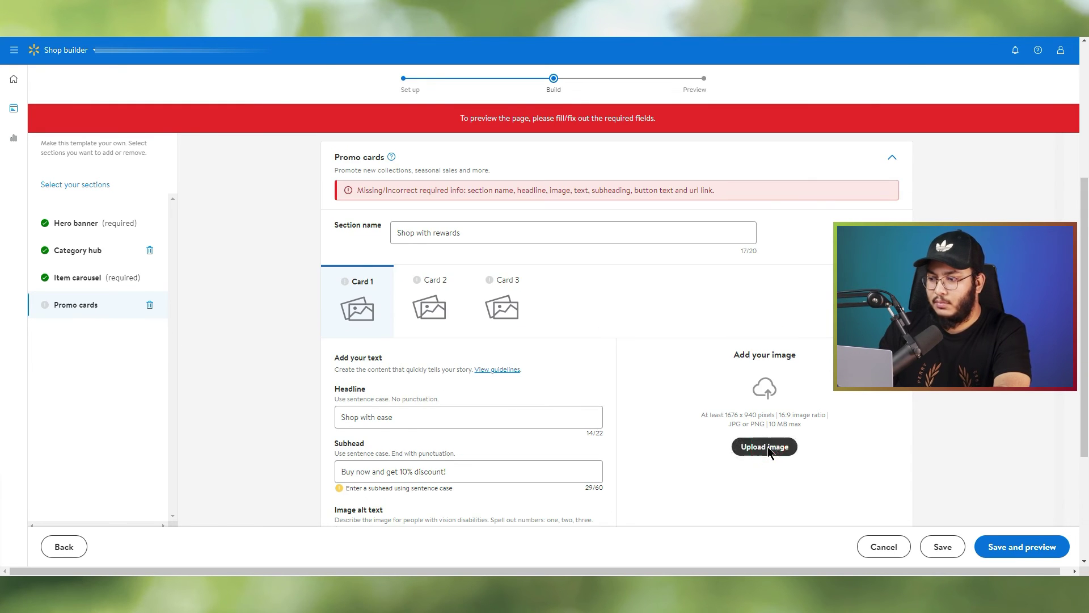
pyautogui.click(767, 447)
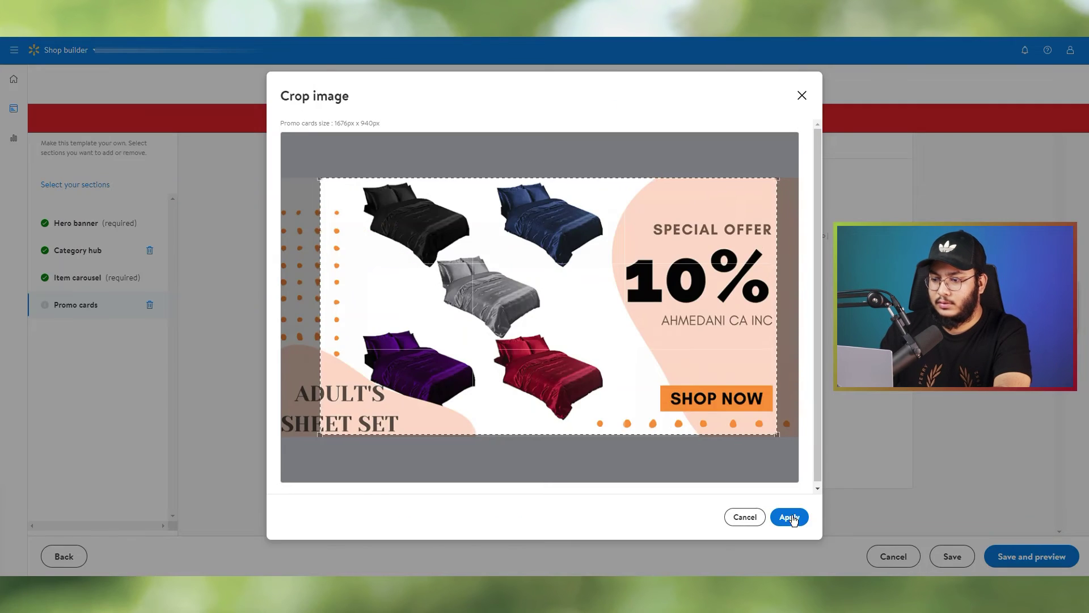
pyautogui.click(791, 517)
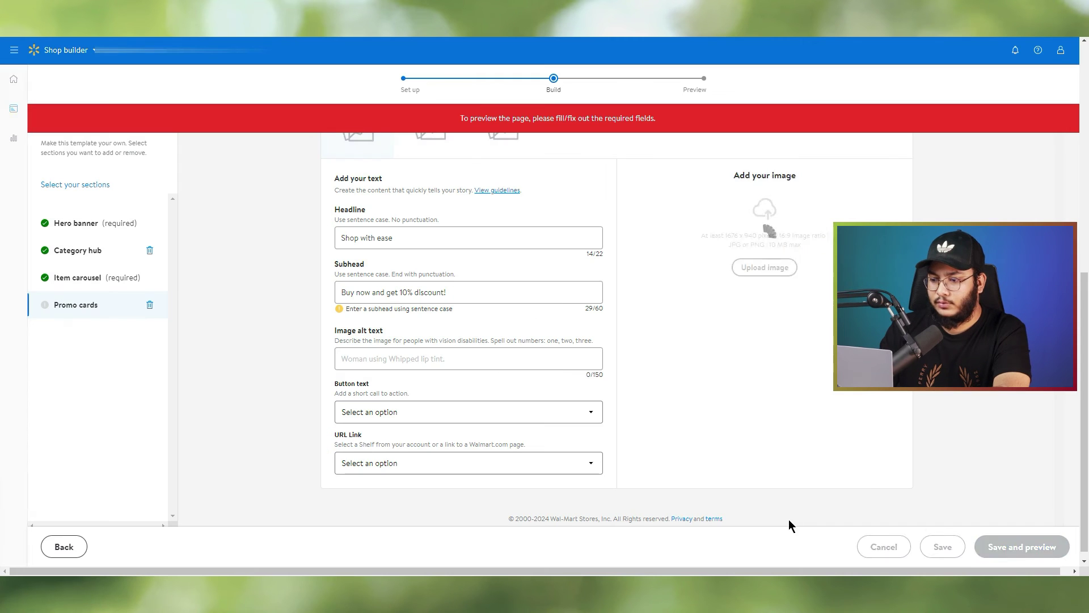
pyautogui.click(380, 363)
pyautogui.write('satin sh')
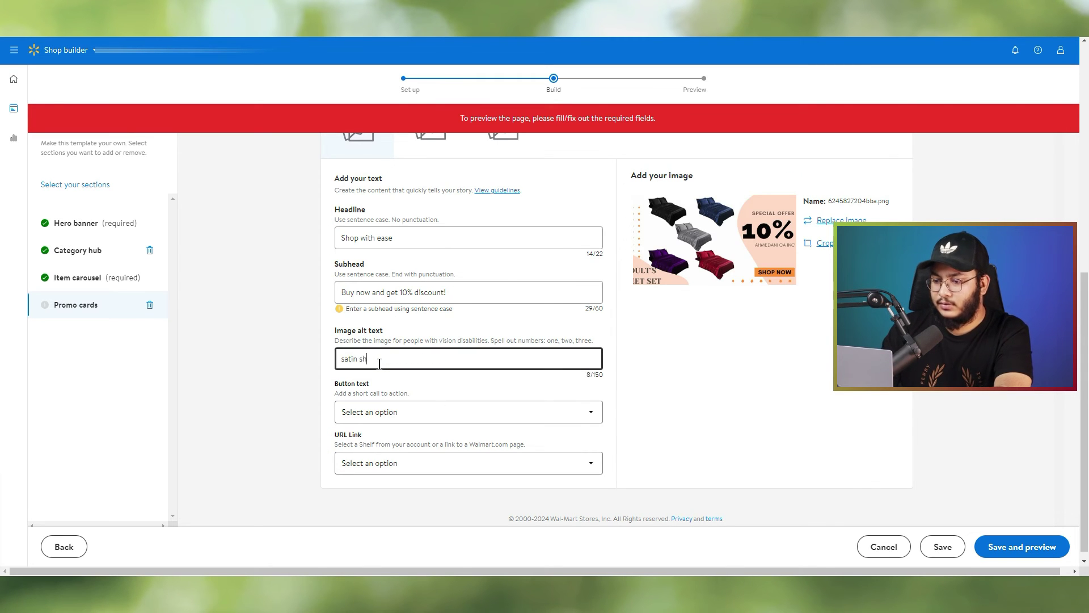
pyautogui.write('eets')
pyautogui.scroll(-1, 397, 408)
pyautogui.click(440, 401)
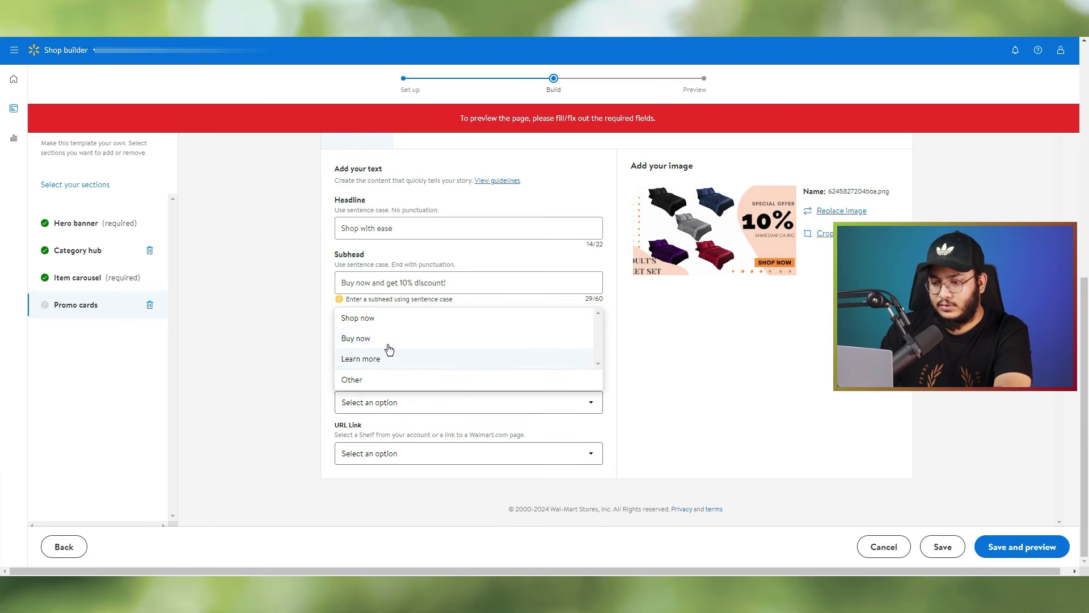
pyautogui.click(386, 320)
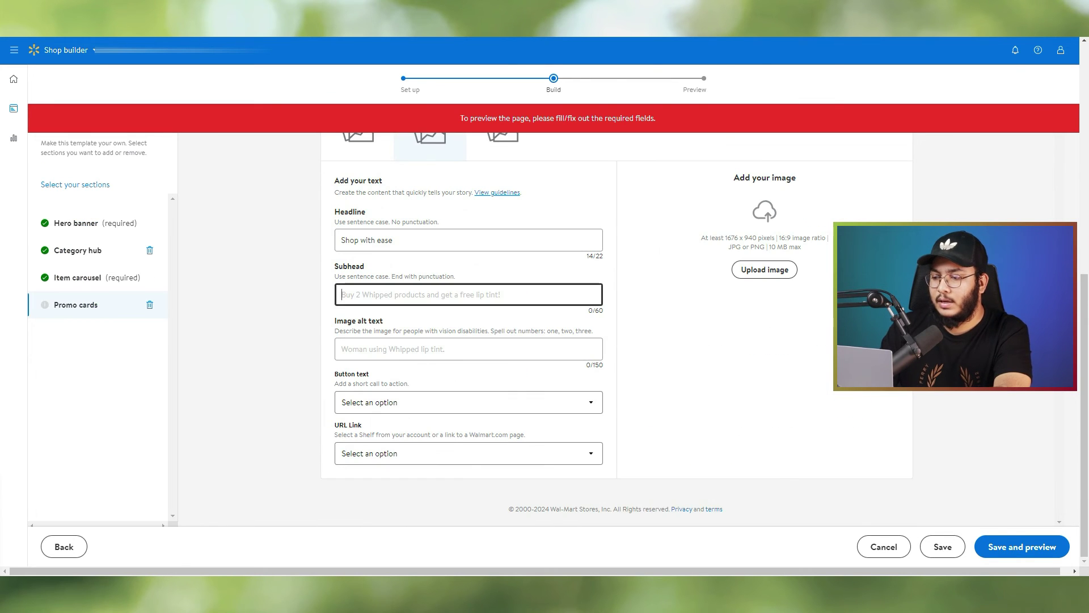
# - Fill in Card 2 with the subhead "Buy now and get 10% discount!", the luggage banner 625a526c9f3a2.png and the button text "Buy now"
pyautogui.write('Buy now and get 30% discount!')
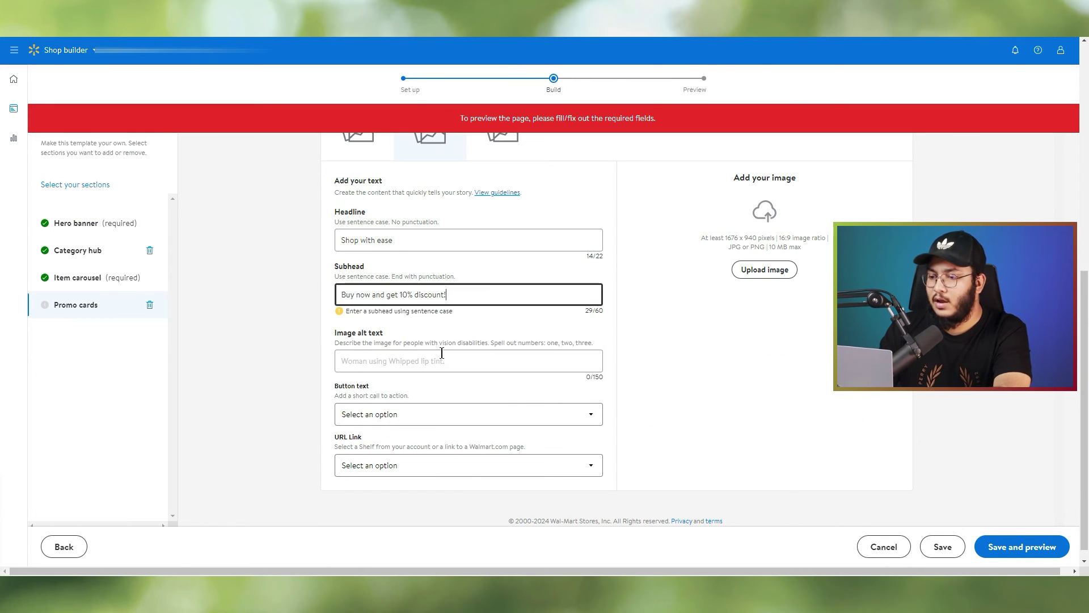
pyautogui.click(765, 270)
pyautogui.doubleClick(189, 123)
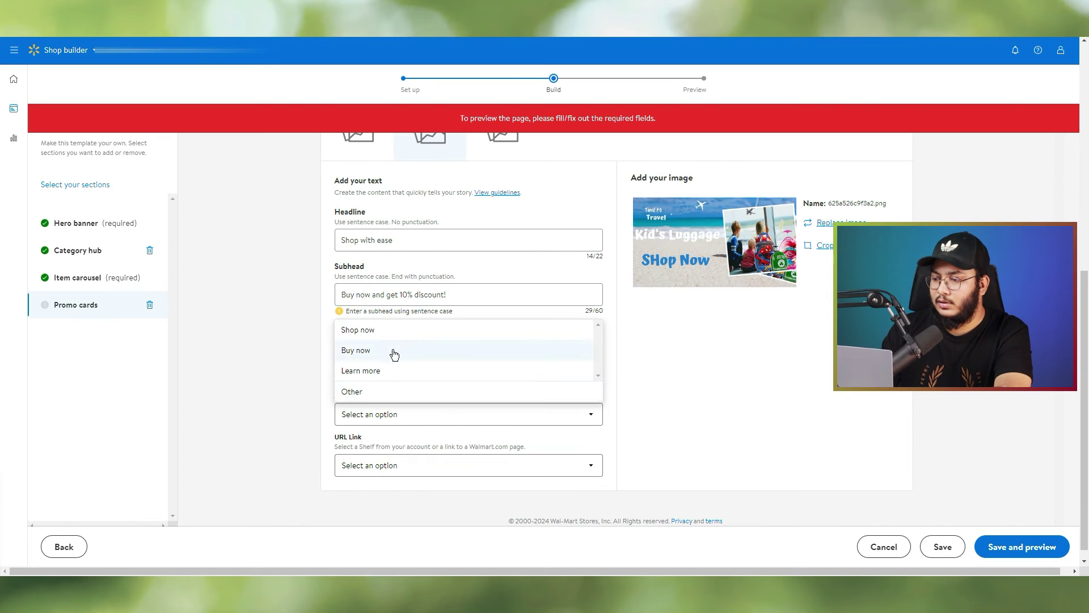
pyautogui.click(390, 355)
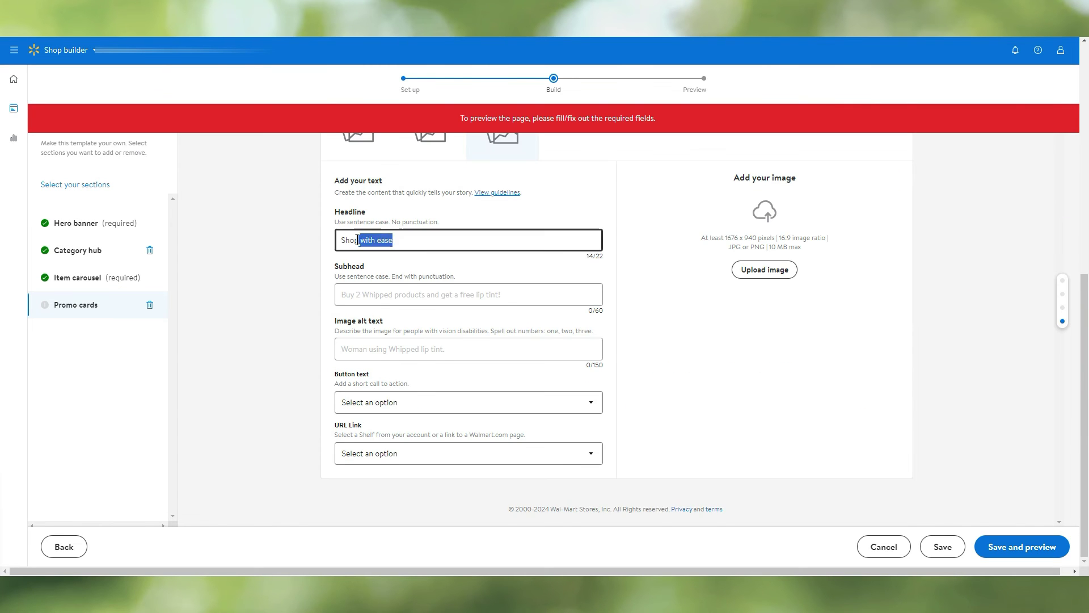
# - Give Card 3 the headline "Shop with ease" and the subhead "Buy now and get 10% discount!"
pyautogui.click(409, 275)
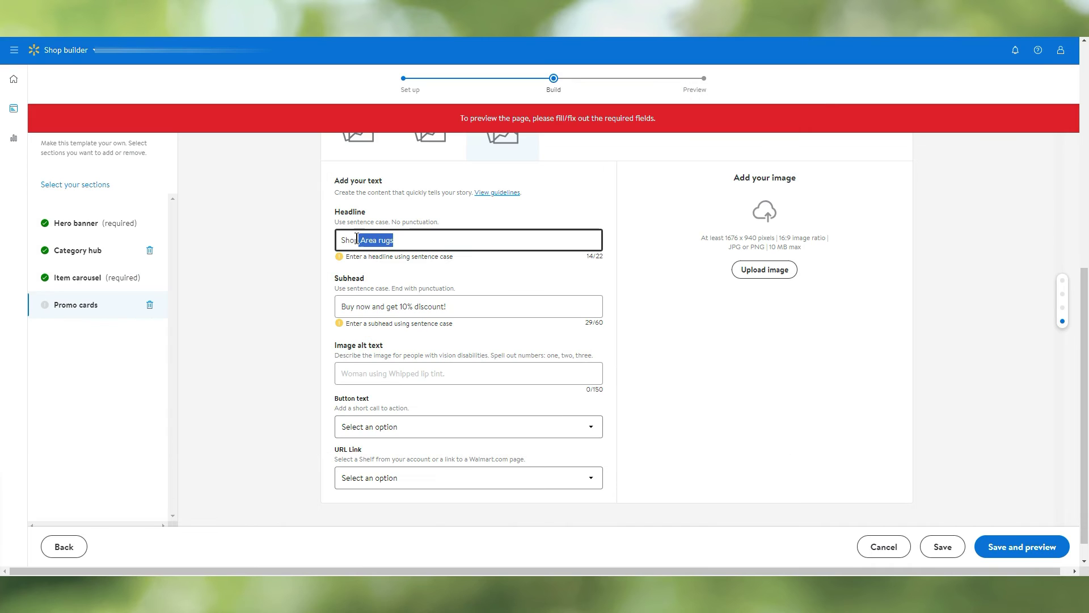
pyautogui.write('k')
pyautogui.write('with ease')
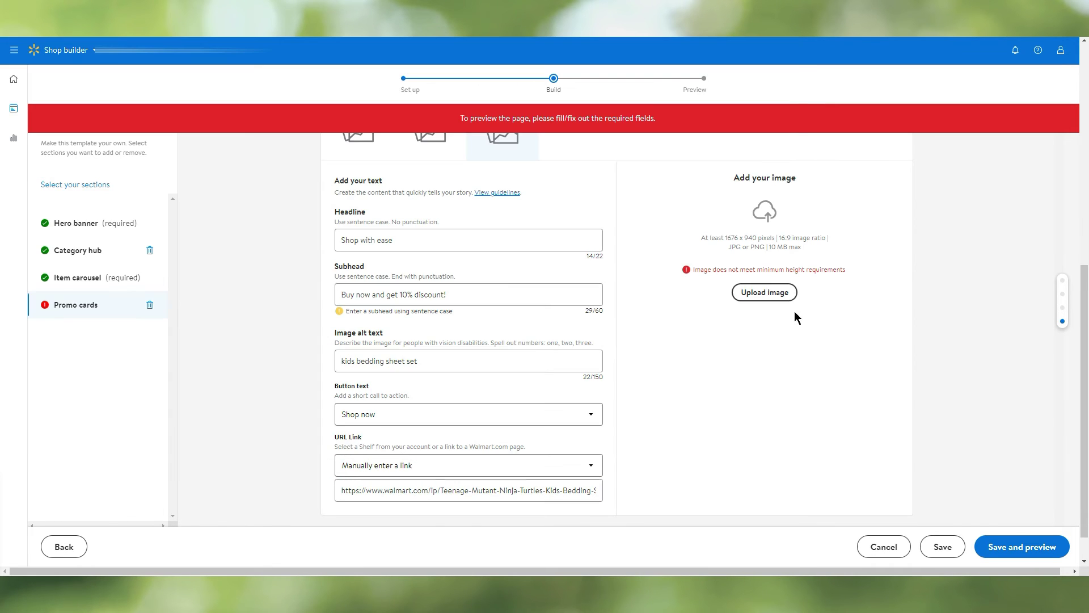
# - Upload the kids' sheet set banner 62444a18426c3.png as the Card 3 image
pyautogui.click(772, 292)
pyautogui.doubleClick(244, 112)
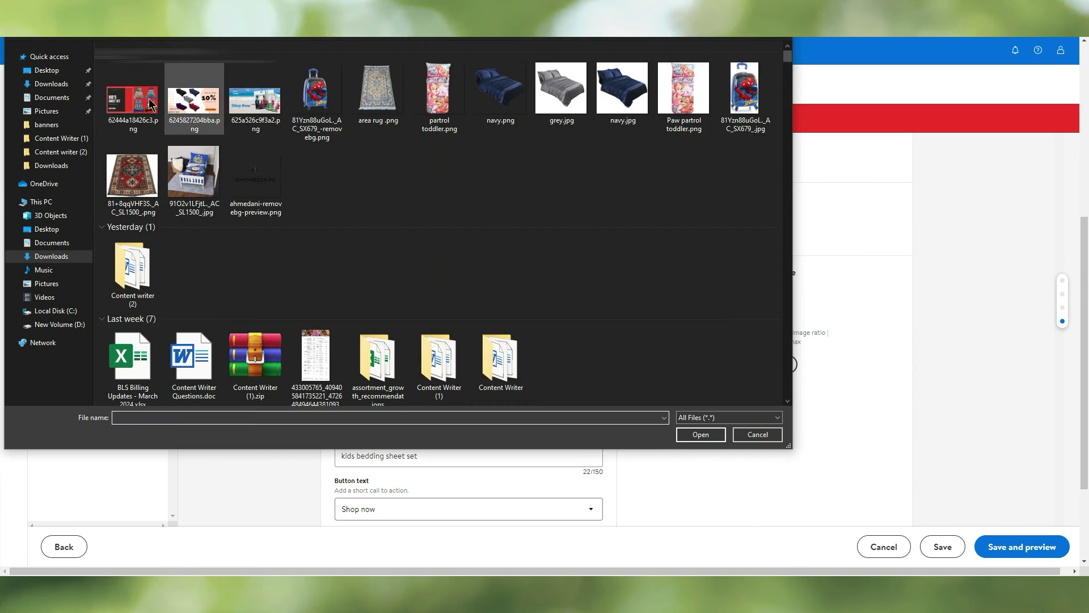
pyautogui.doubleClick(150, 104)
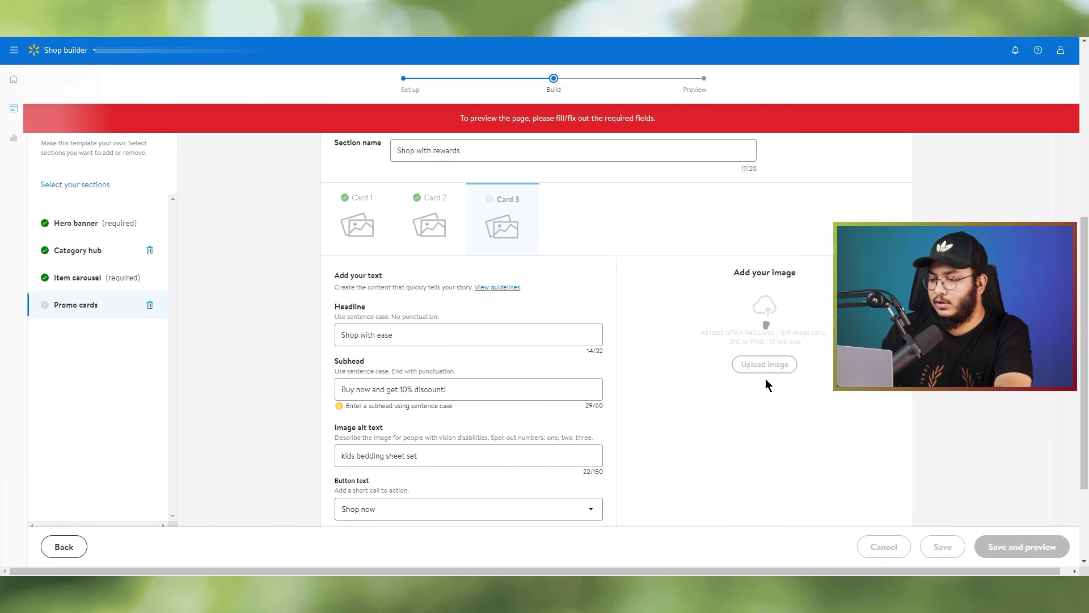
# - Check that all page sections are filled in, save the page and look over its preview
pyautogui.scroll(5, 744, 455)
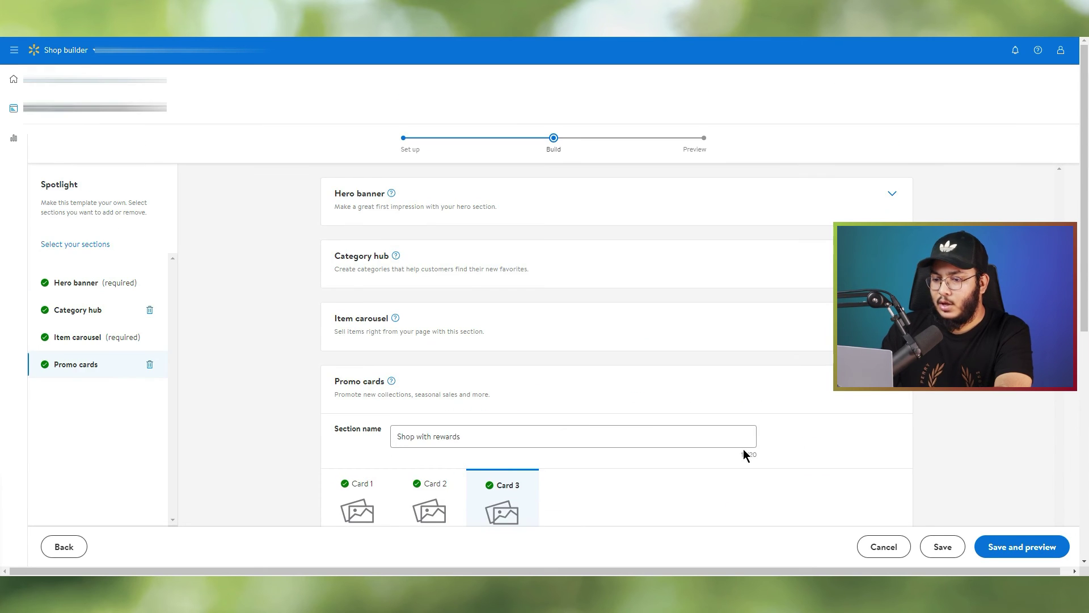
pyautogui.scroll(-6, 444, 391)
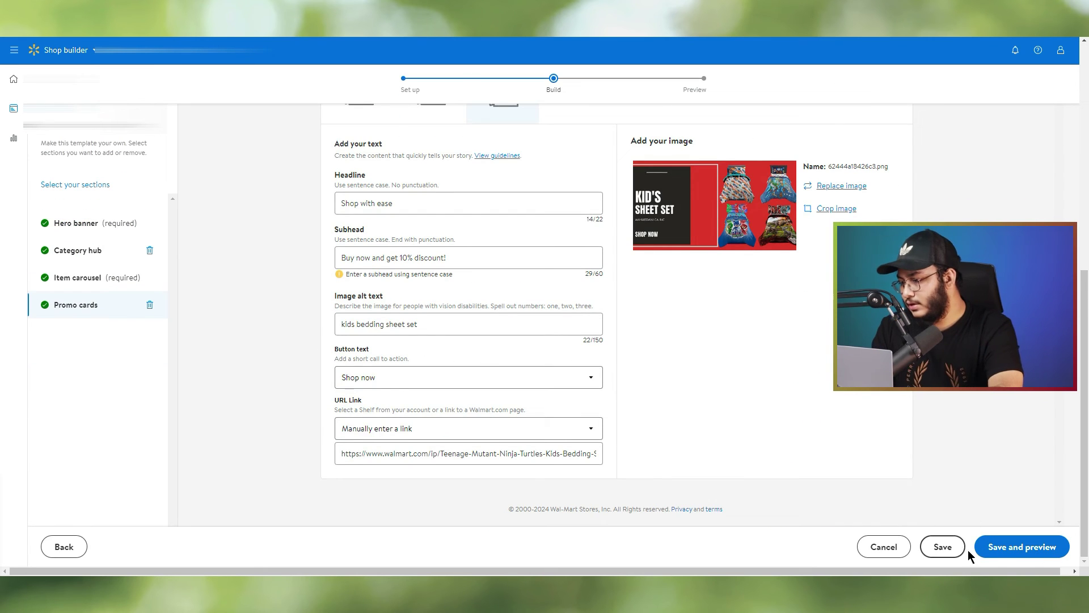
pyautogui.click(1006, 548)
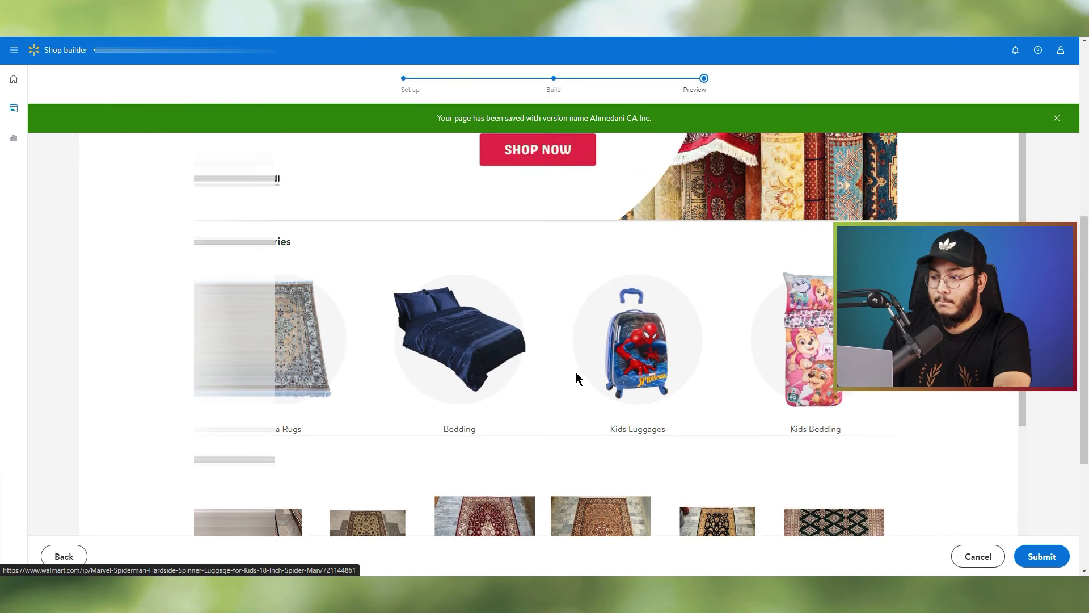
pyautogui.scroll(6, 577, 372)
pyautogui.scroll(-3, 577, 373)
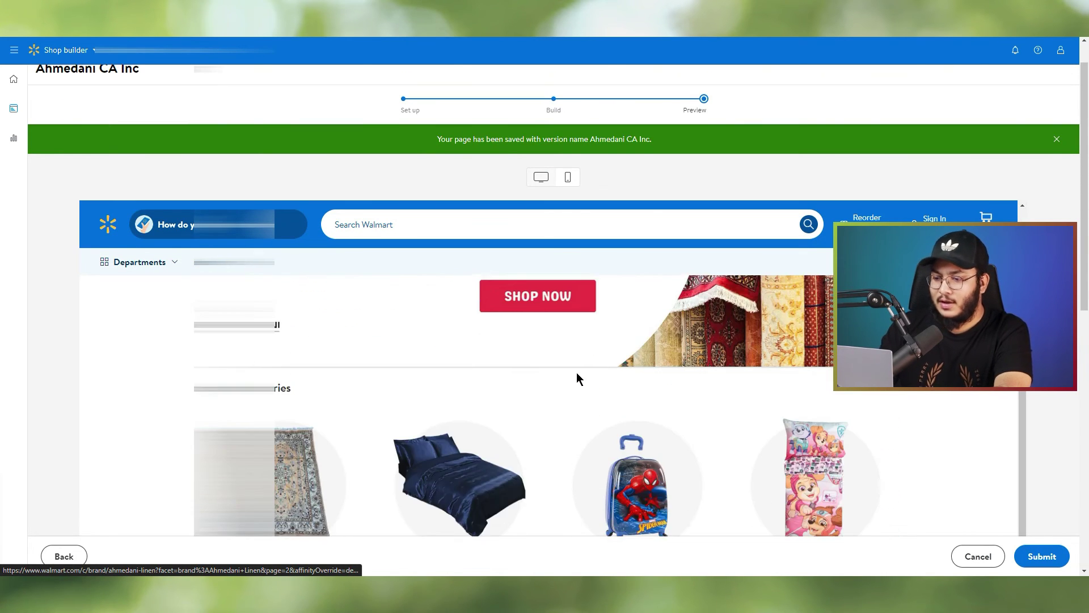
# - Review the desktop preview of the Brand Shop page from the hero banner through the categories, rug products and promotional cards
pyautogui.scroll(3, 577, 373)
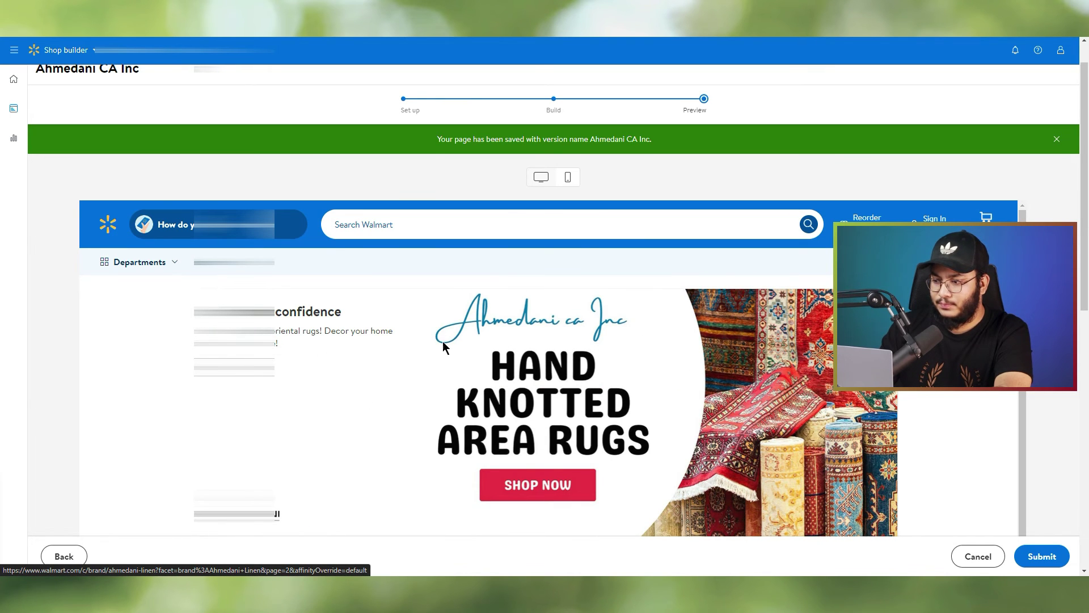
pyautogui.scroll(-3, 789, 400)
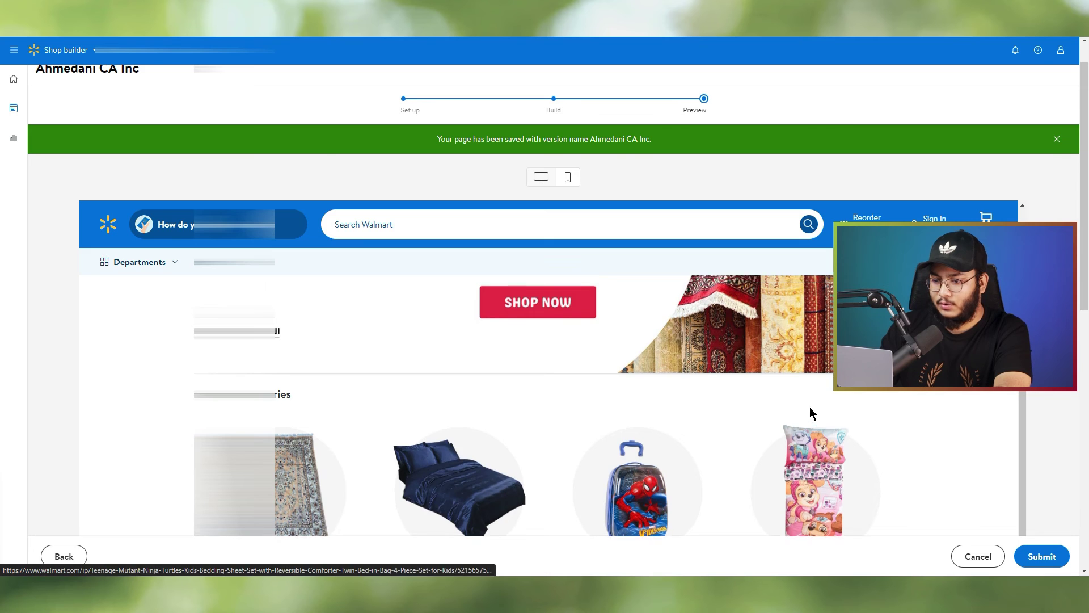
pyautogui.scroll(-2, 772, 406)
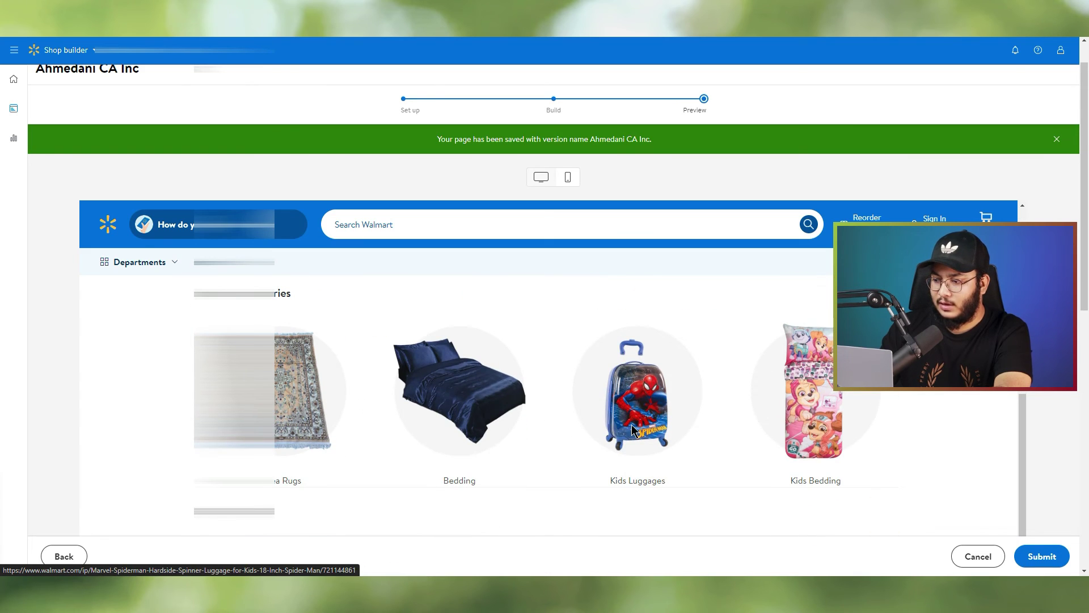
pyautogui.scroll(-3, 808, 434)
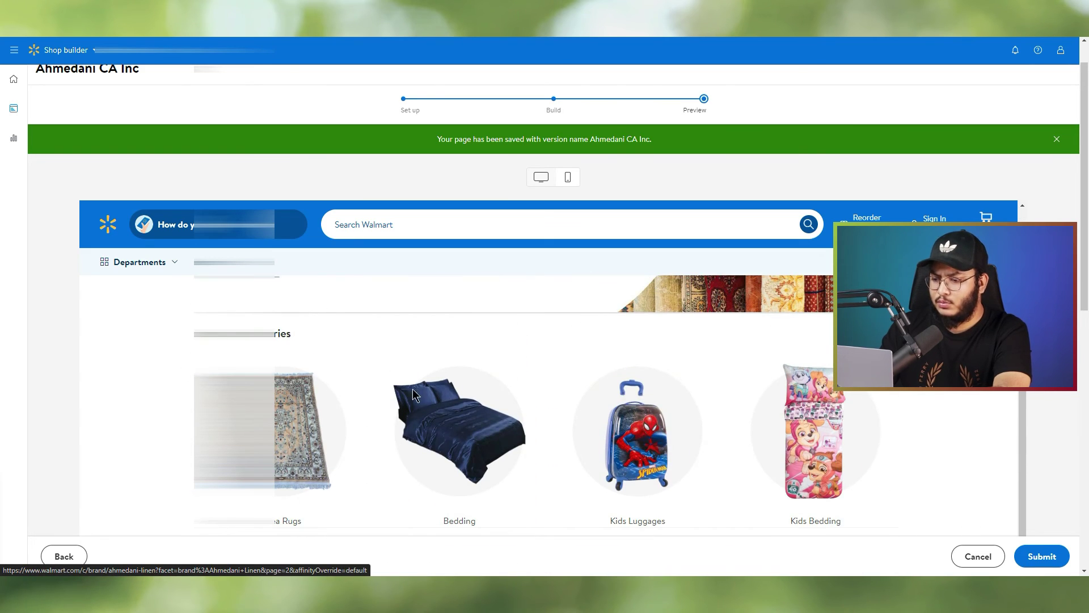
pyautogui.scroll(-2, 307, 377)
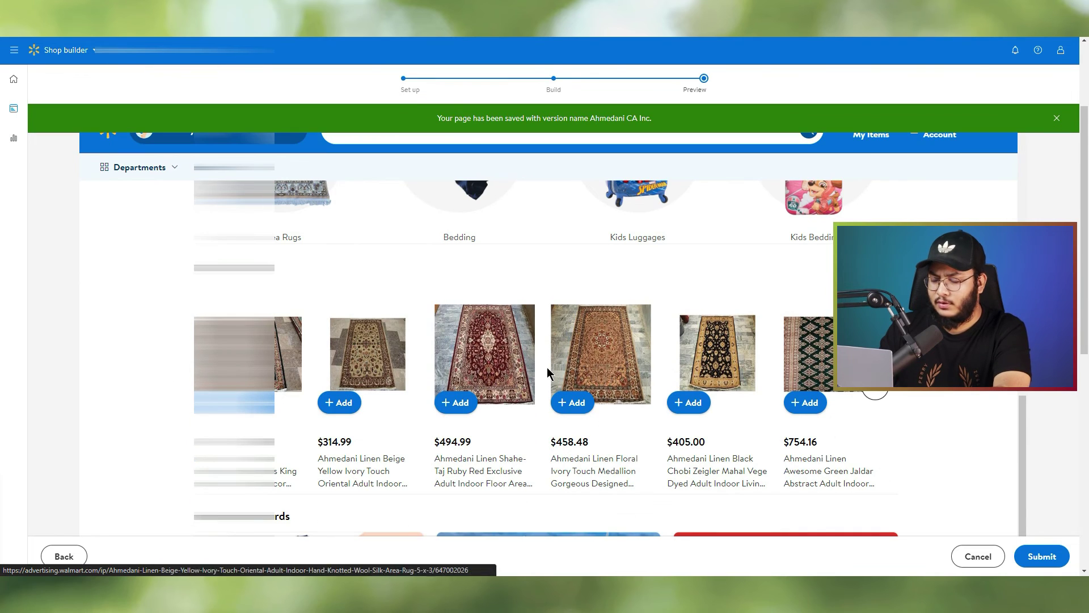
pyautogui.scroll(-5, 767, 396)
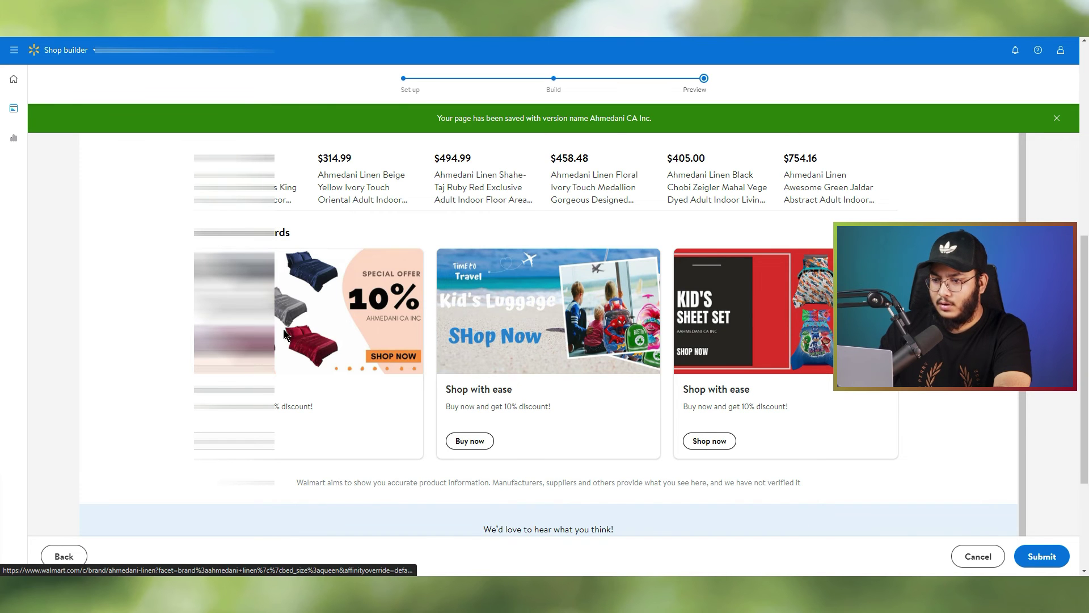
pyautogui.scroll(-3, 488, 284)
pyautogui.scroll(7, 567, 334)
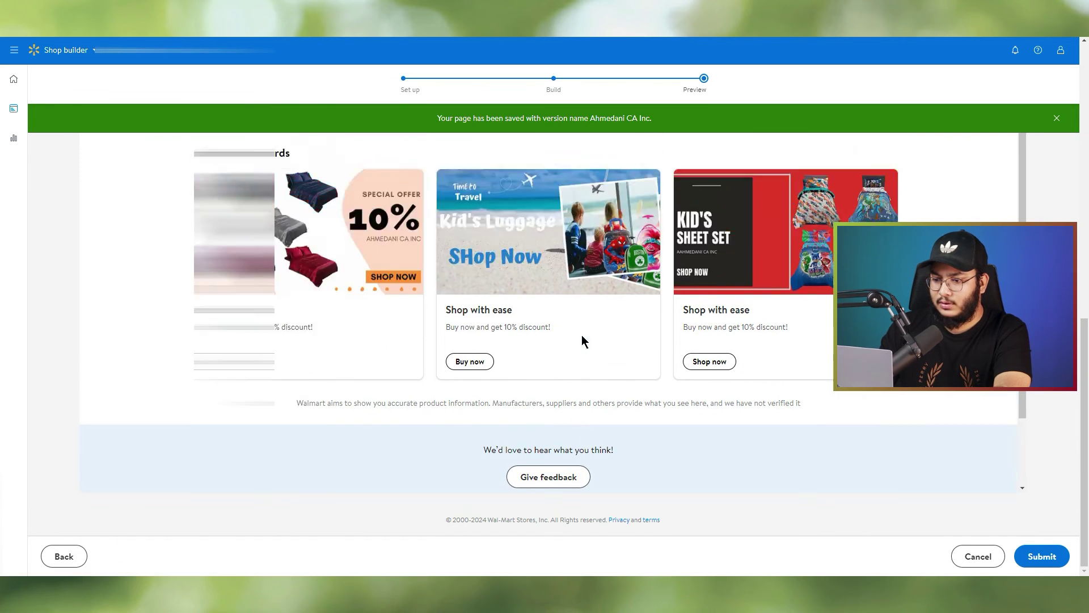
pyautogui.scroll(10, 561, 360)
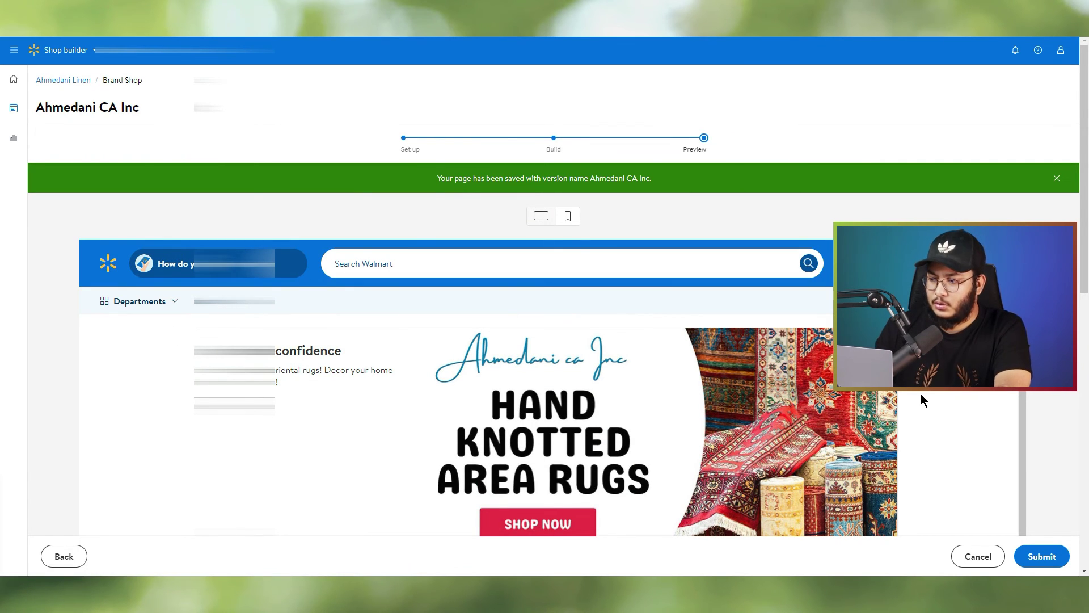
pyautogui.scroll(-2, 920, 393)
pyautogui.scroll(3, 918, 394)
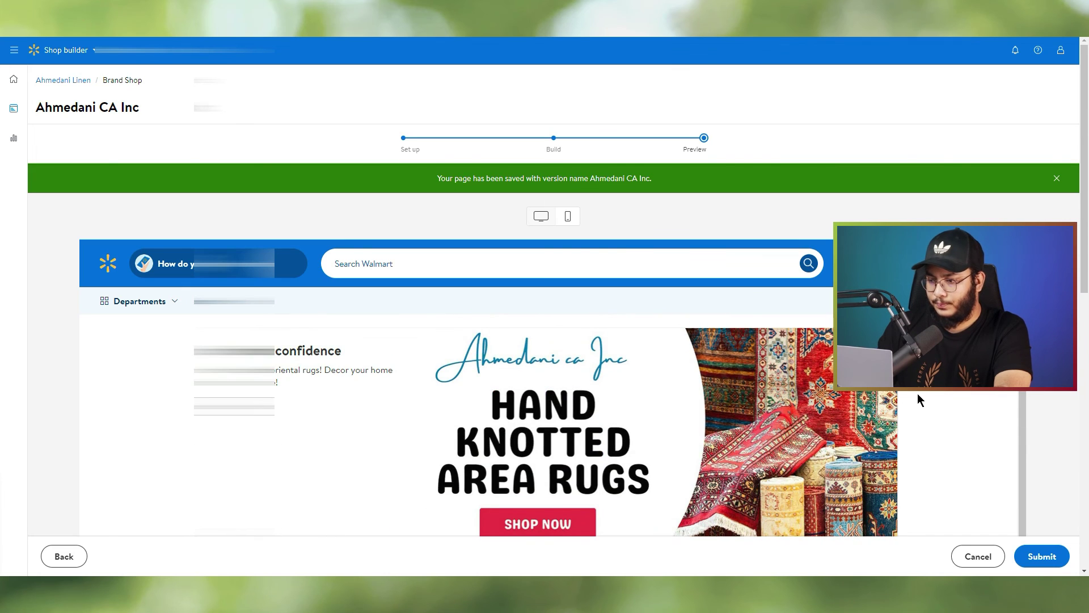
# - Switch the page preview to the mobile view and look through its sections down to Area rugs
pyautogui.click(566, 218)
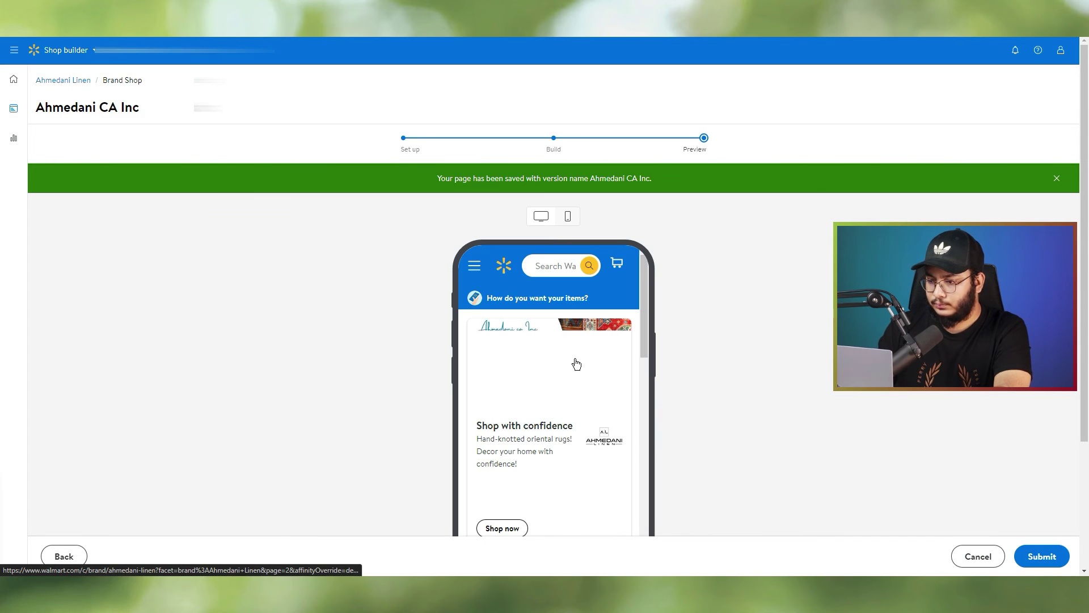
pyautogui.scroll(-6, 600, 389)
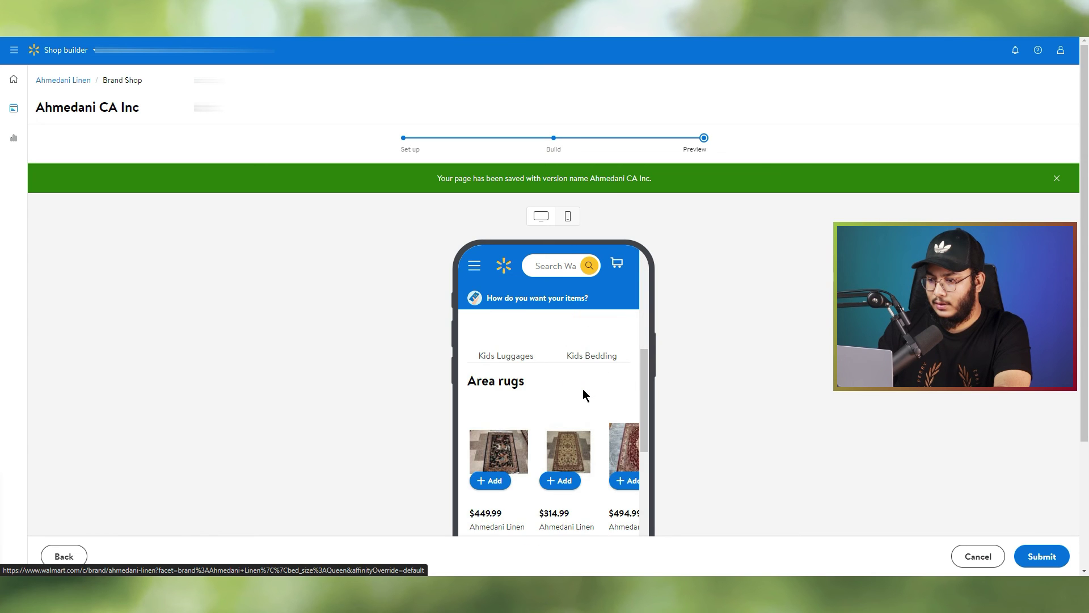